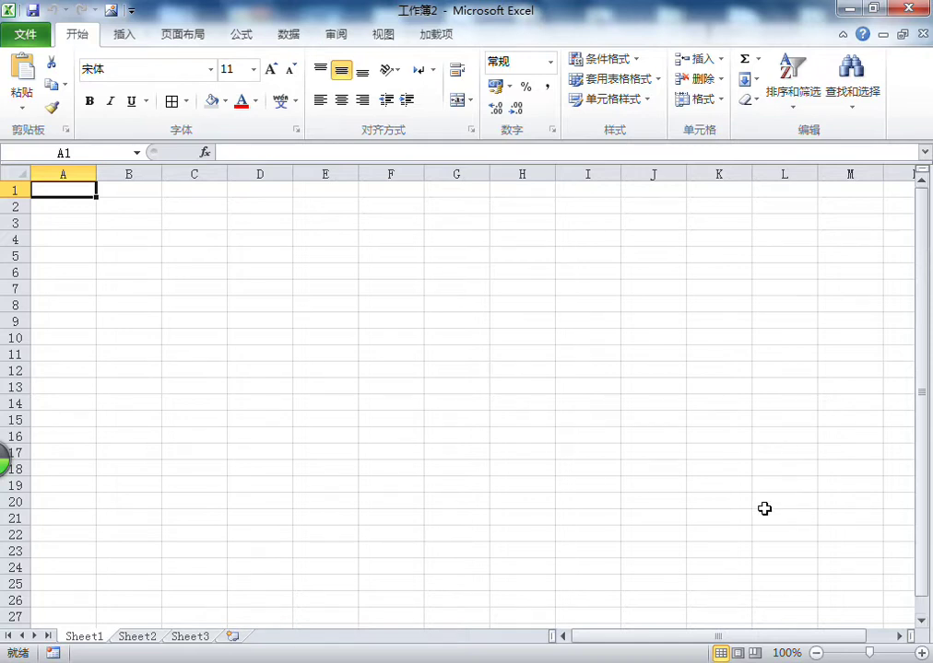
- Bring the Uyghur heading note forward, move it higher, and highlight its first heading lines
key("alt+Tab")
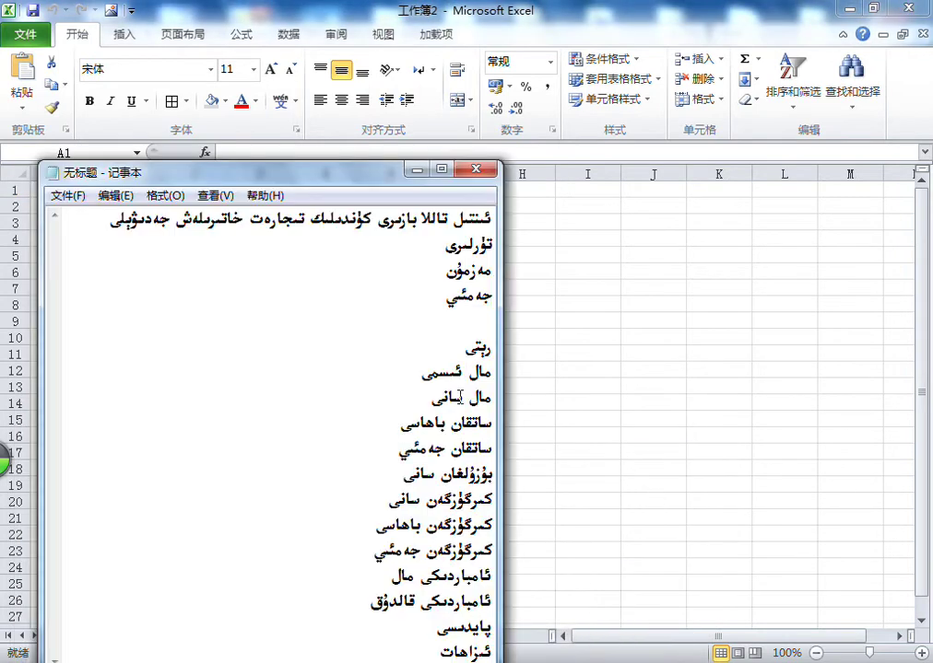
left_click_drag(388, 171, 396, 93)
double_click(406, 266)
left_click_drag(406, 291, 498, 290)
left_click_drag(423, 310, 498, 313)
left_click_drag(393, 348, 498, 341)
- Highlight the note's heading lines 11 through 21 in turn, ending with قالدۇق
left_click_drag(371, 365, 509, 363)
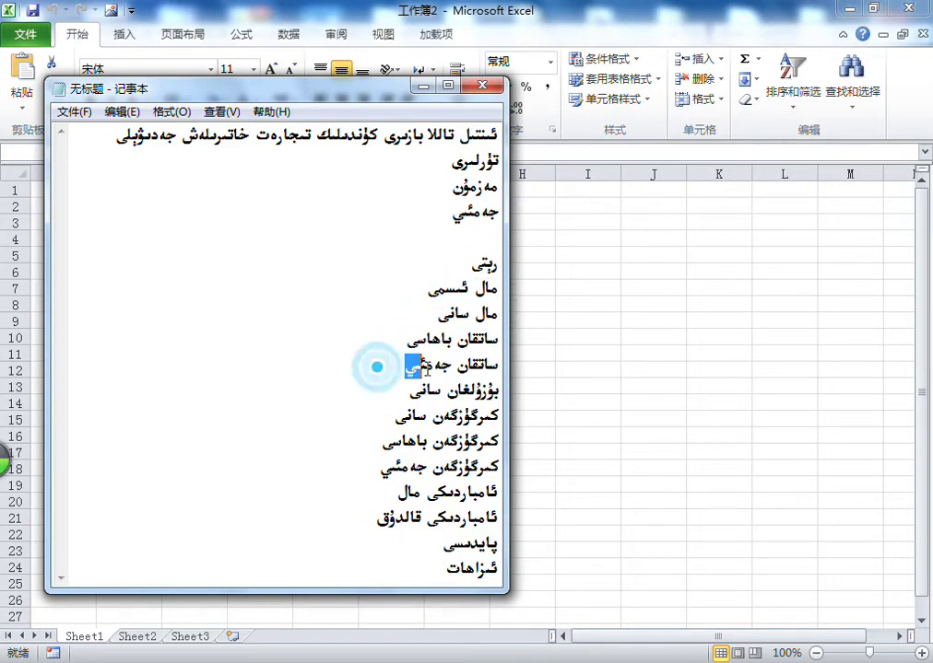
left_click_drag(385, 387, 531, 395)
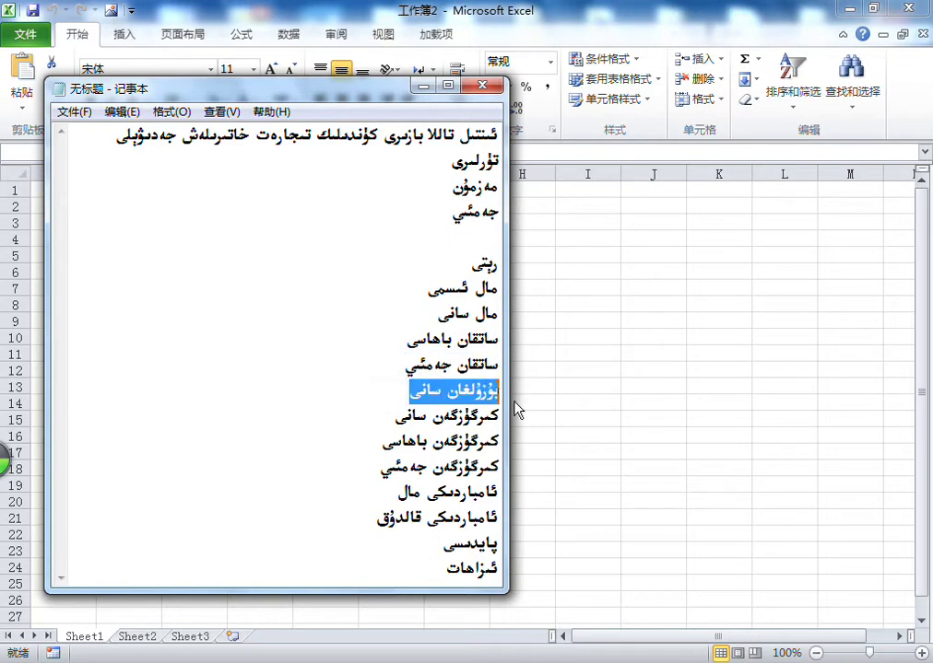
left_click_drag(370, 417, 499, 421)
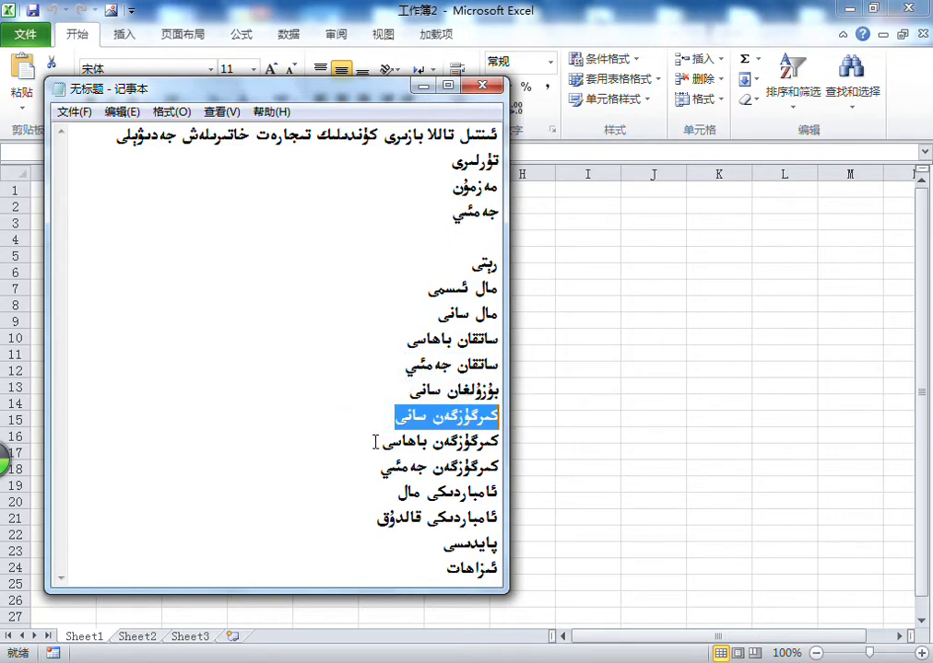
left_click_drag(369, 444, 507, 443)
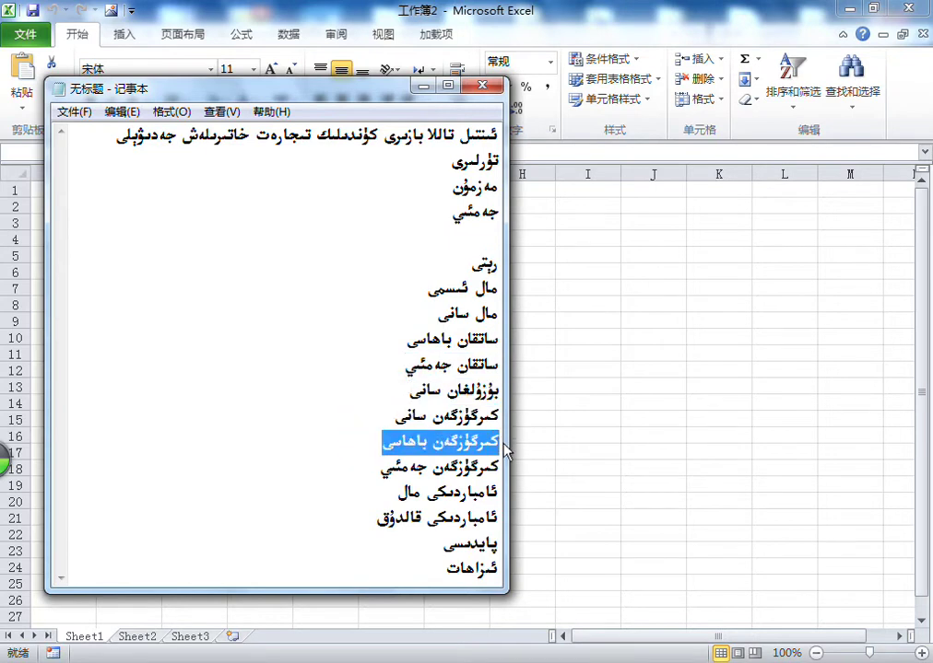
left_click_drag(339, 471, 503, 468)
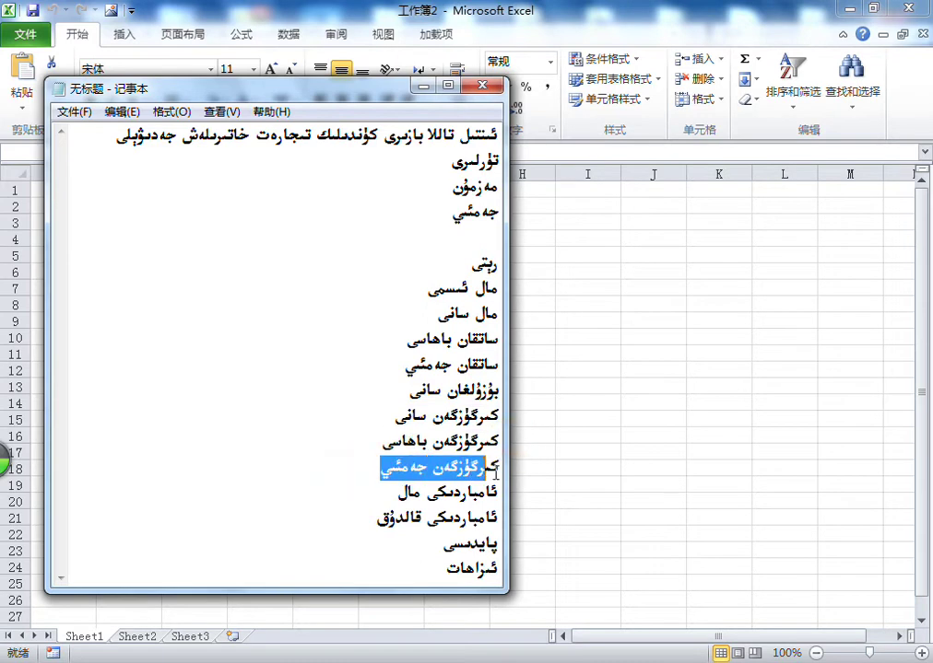
left_click_drag(364, 497, 516, 494)
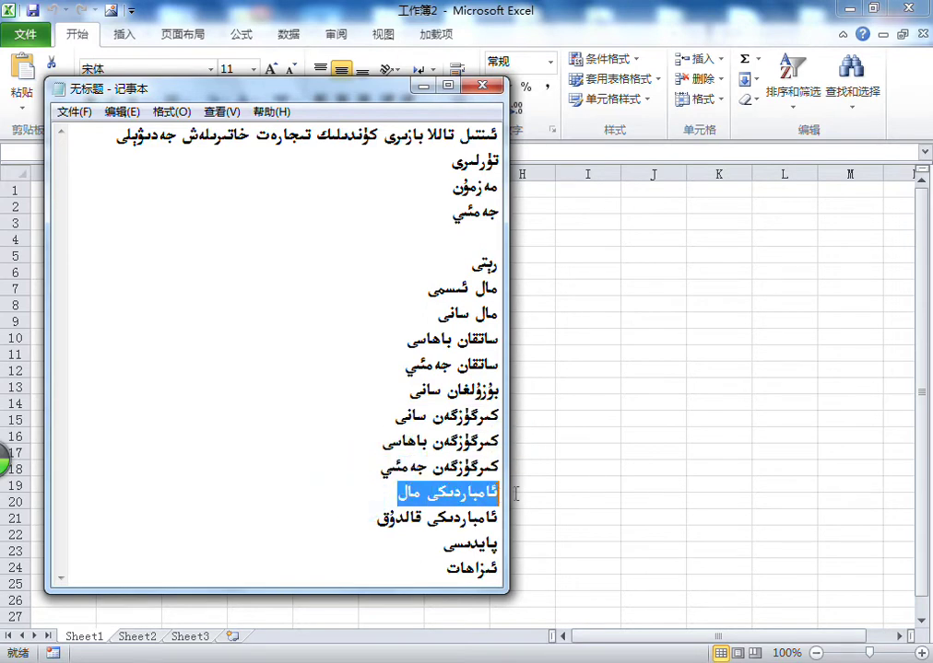
mouse_move(346, 516)
left_mouse_down()
mouse_move(434, 528)
mouse_move(505, 518)
left_mouse_up()
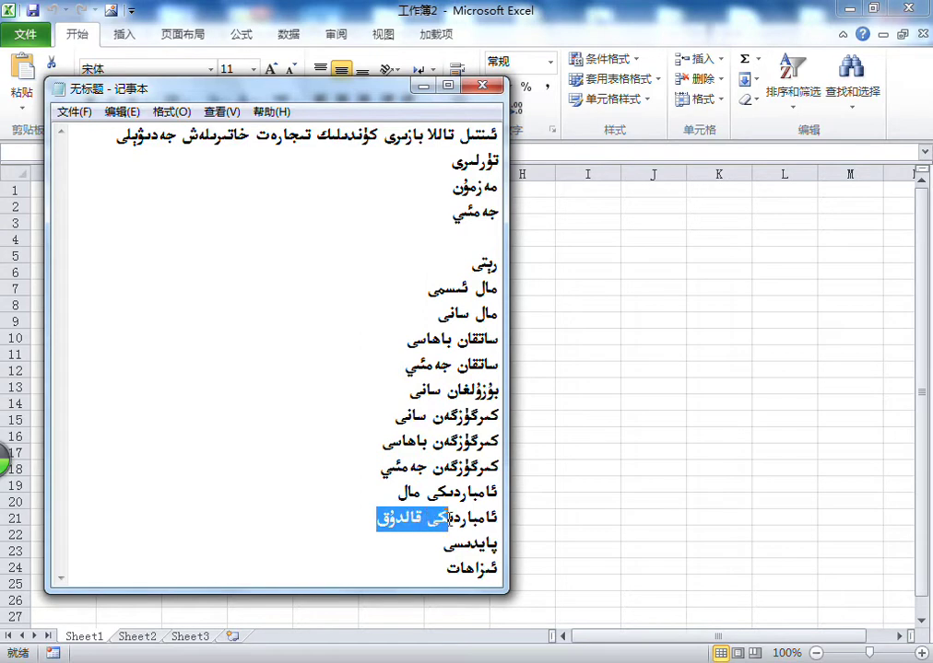
- Highlight the line 23 heading, move the note over the sheet, and select A1:M27 in Excel
left_click(505, 518)
left_click(505, 518)
mouse_move(395, 539)
left_mouse_down()
mouse_move(495, 543)
mouse_move(426, 564)
left_mouse_up()
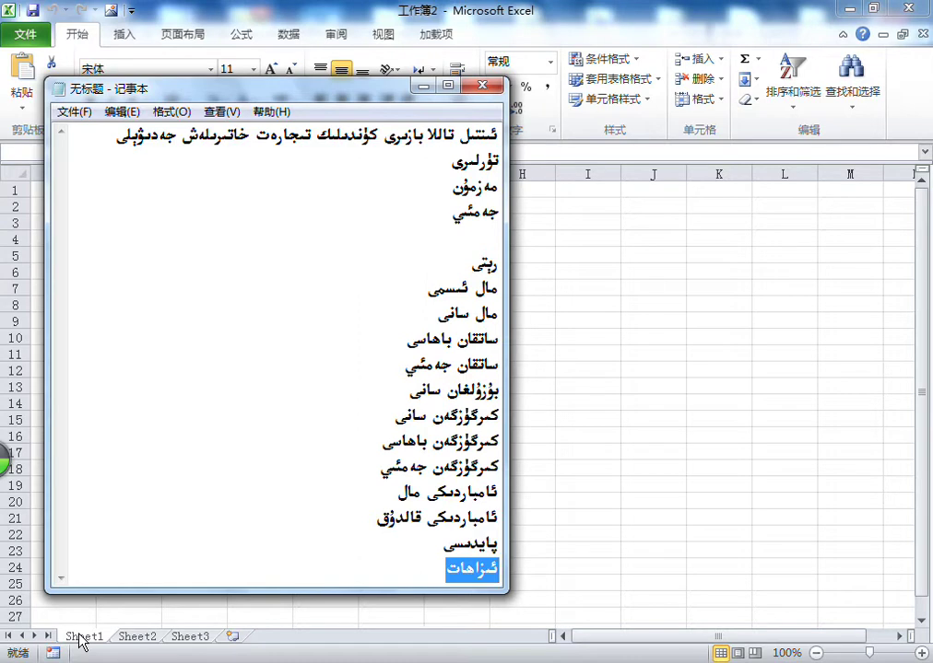
mouse_move(361, 88)
left_mouse_down()
mouse_move(587, 102)
mouse_move(545, 74)
left_mouse_up()
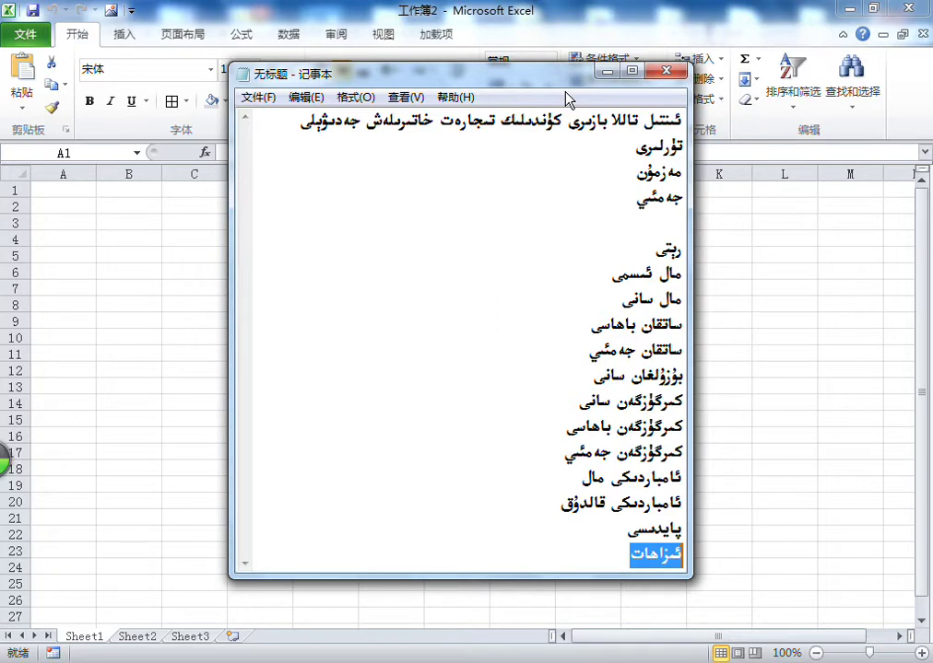
left_click_drag(63, 183, 842, 574)
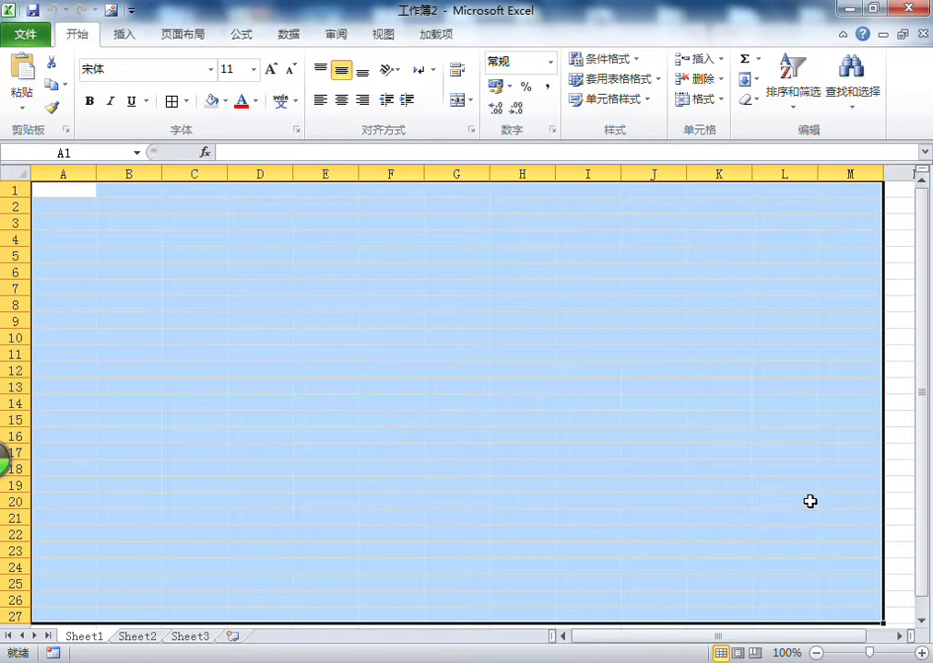
left_click(390, 418)
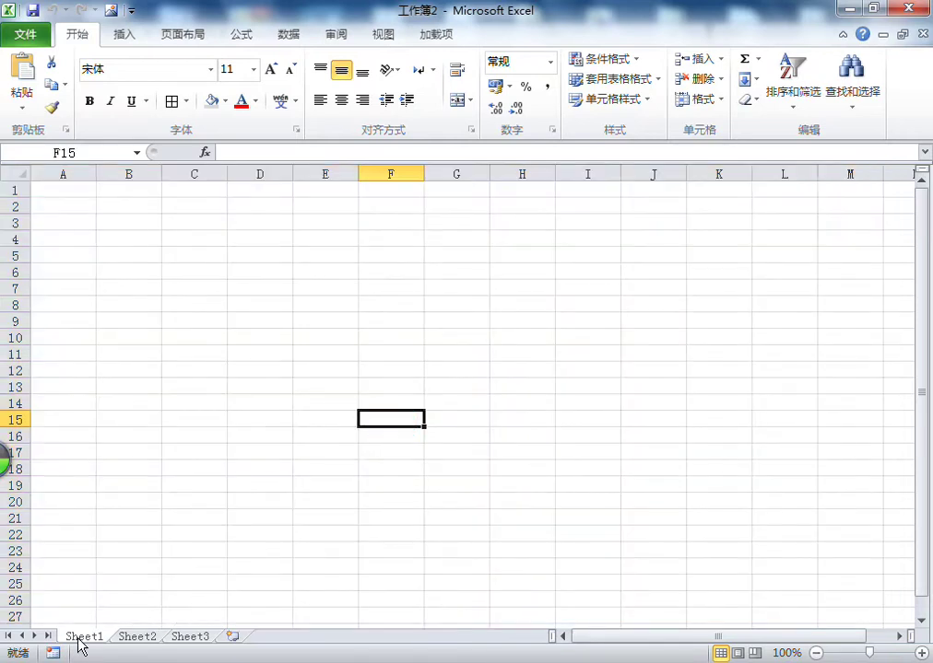
left_click(143, 637)
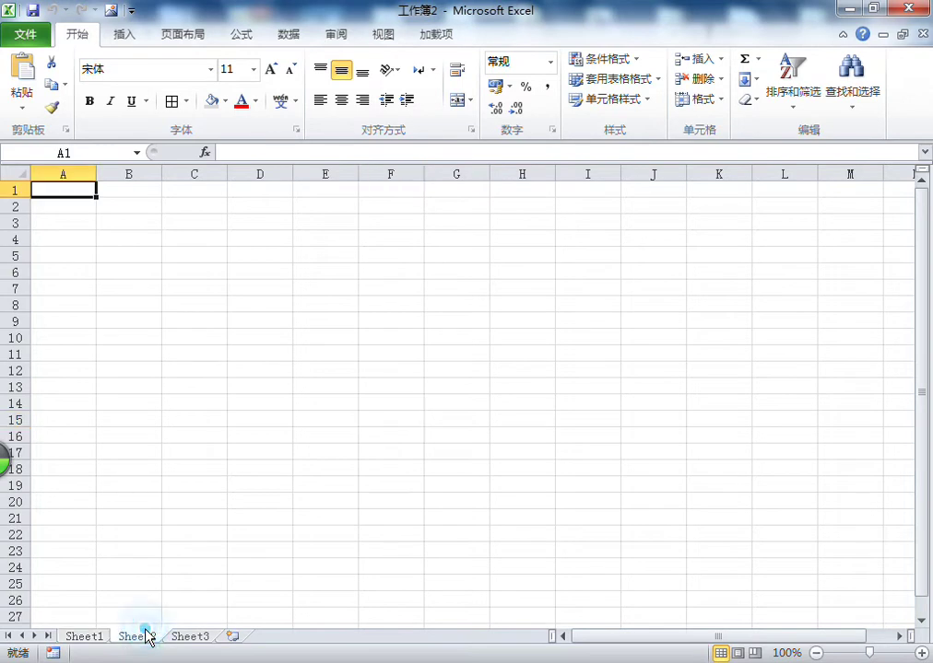
left_click(191, 638)
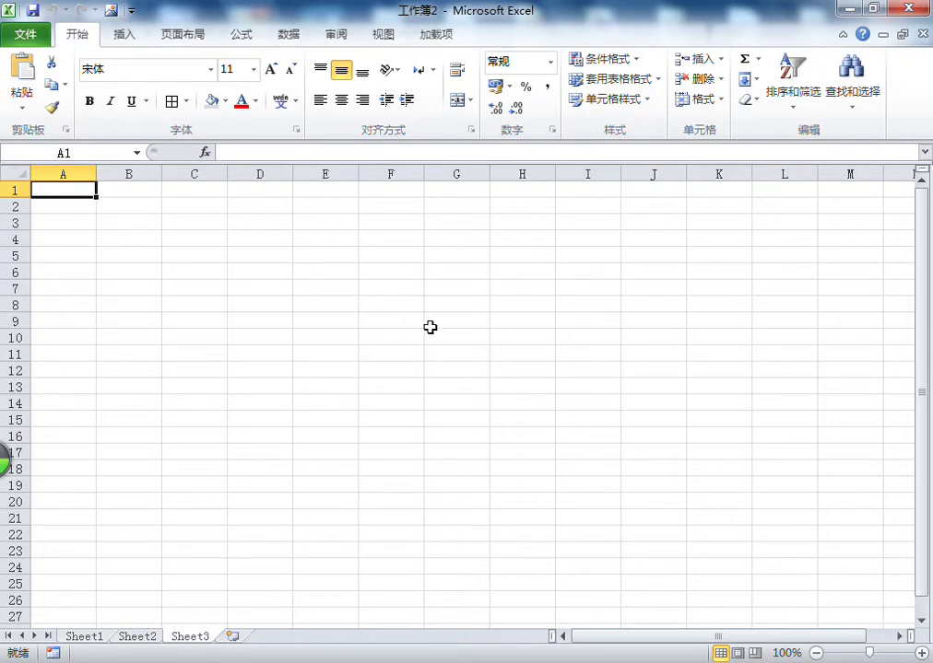
left_click(409, 303)
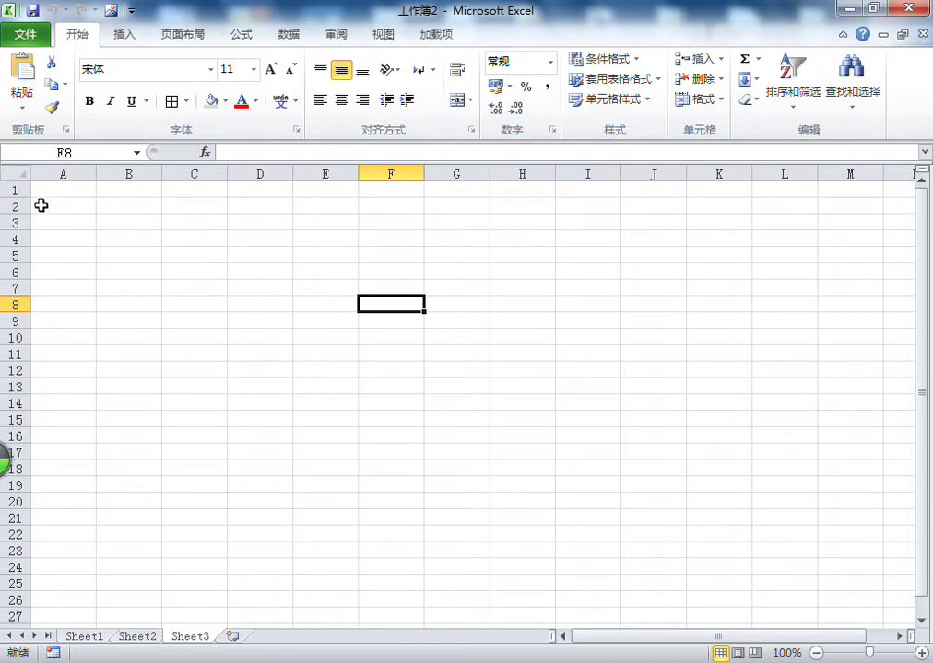
left_click(95, 637)
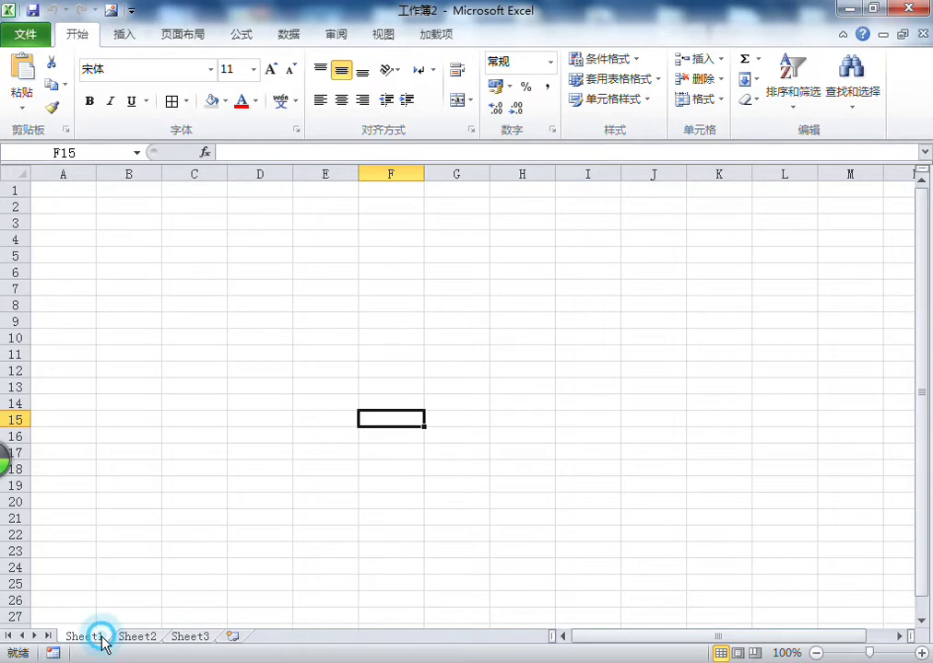
left_click(244, 253)
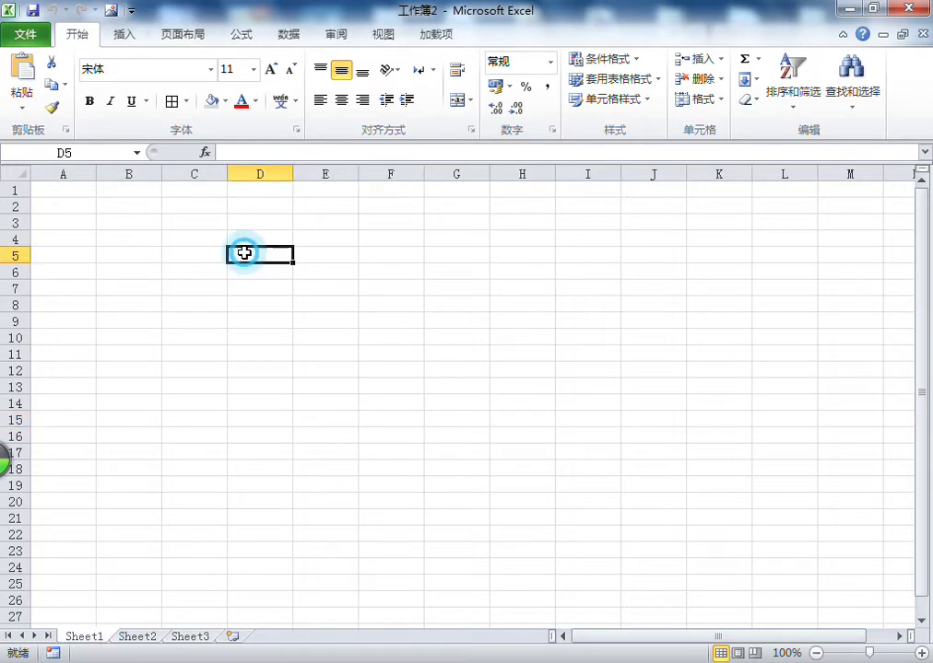
- Make Sheet1 run right-to-left and select every cell
left_click(182, 34)
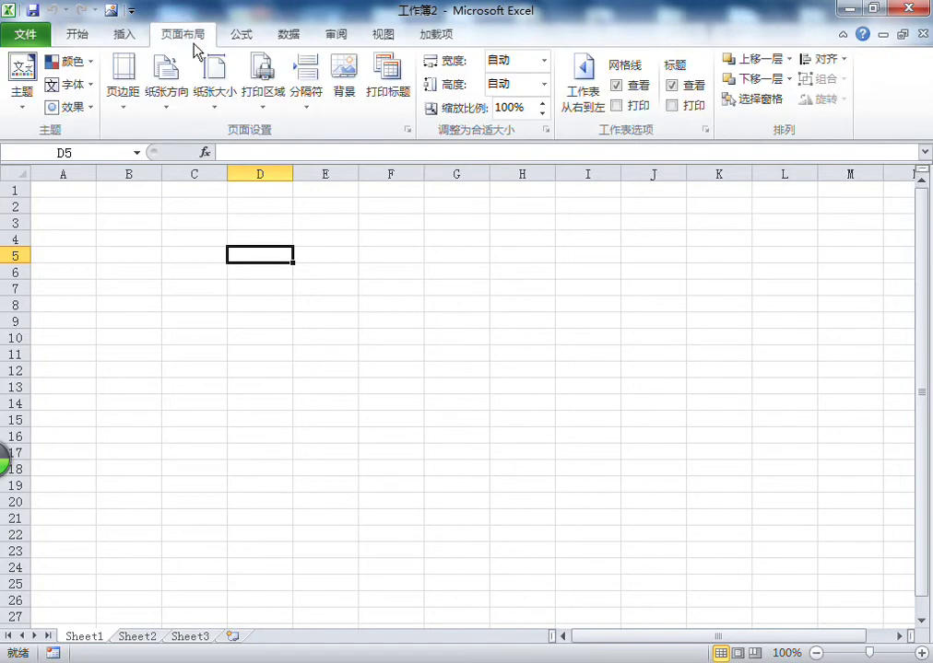
left_click(590, 82)
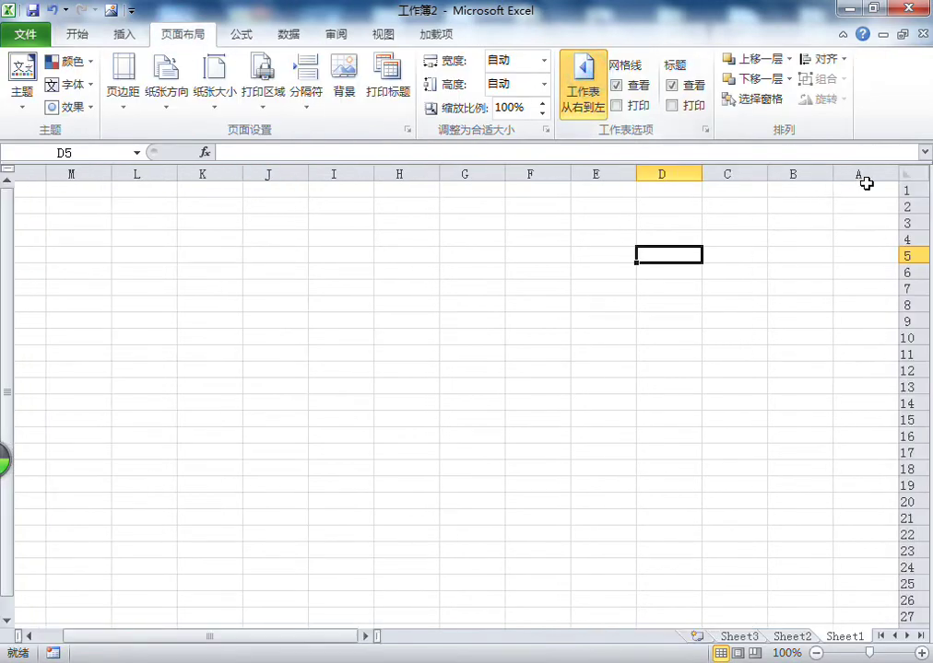
left_click(907, 173)
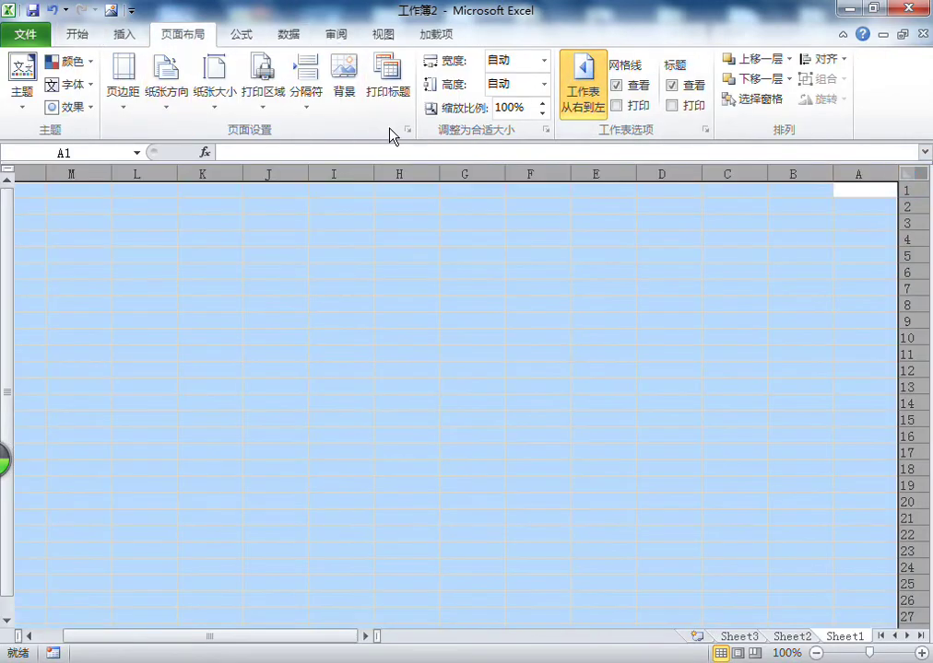
- Apply the ALKATIP Basma Tom font to all cells
left_click(77, 34)
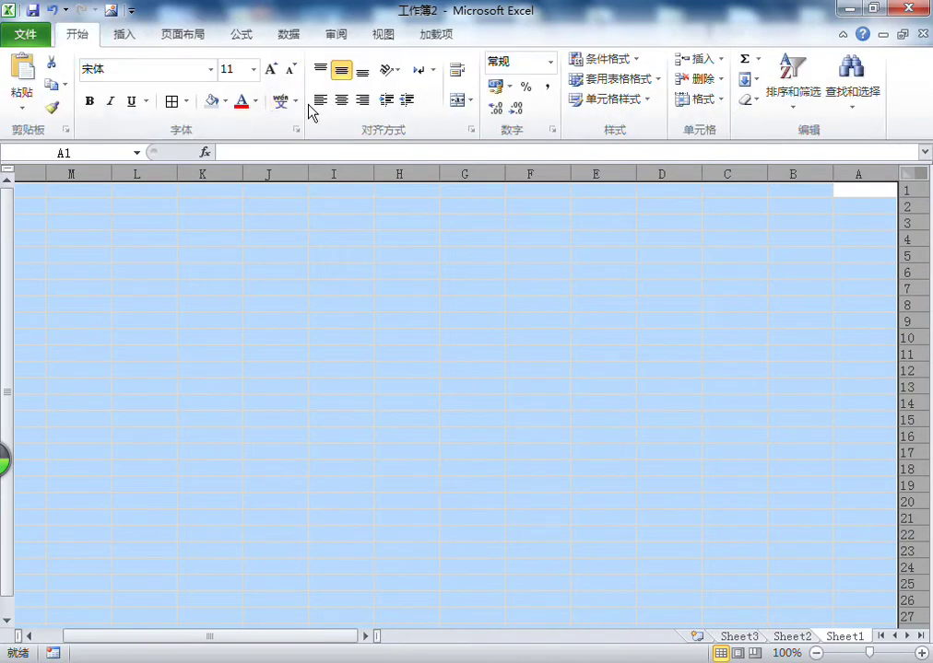
left_click(212, 69)
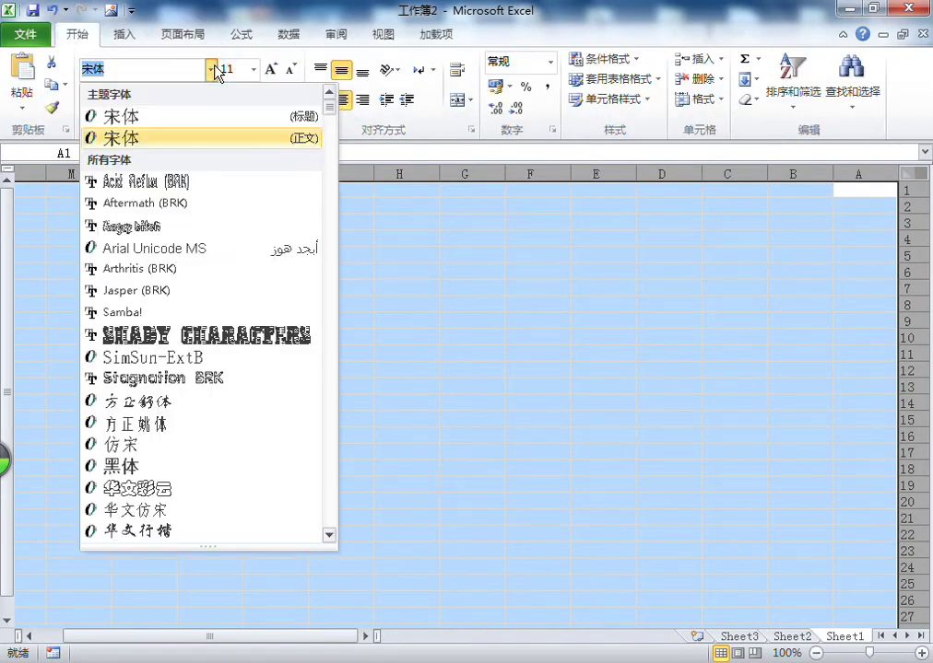
scroll(210, 265, "down", 5)
scroll(210, 266, "down", 6)
scroll(211, 265, "down", 6)
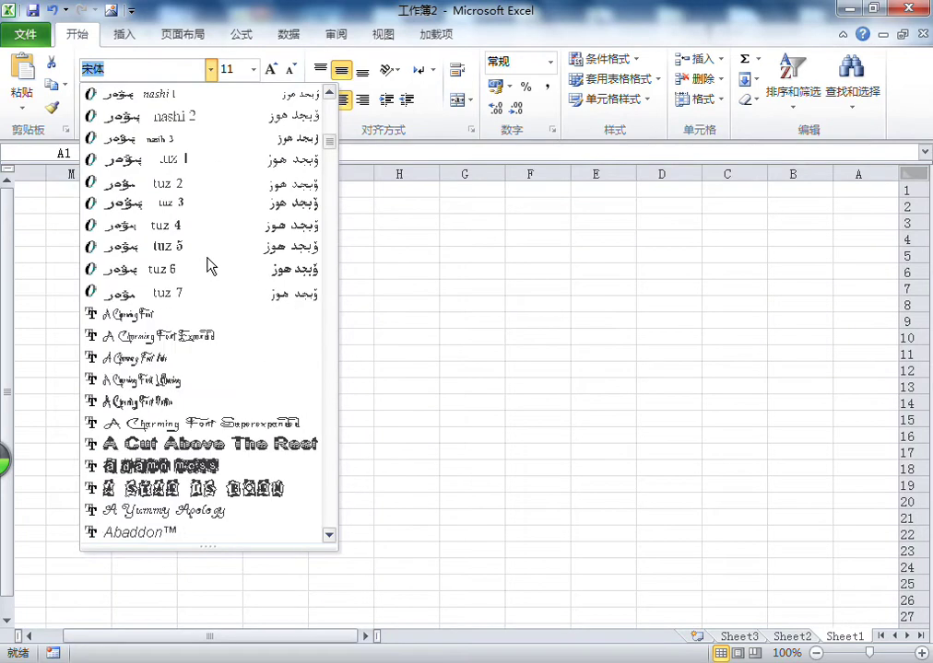
scroll(210, 266, "down", 6)
scroll(211, 270, "down", 3)
left_click(211, 270)
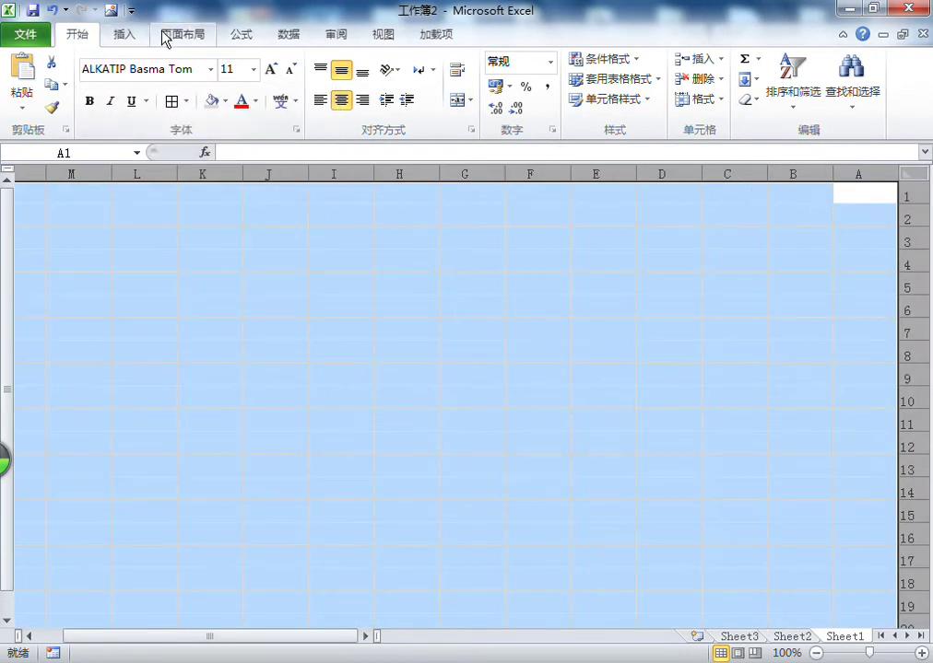
- Set Page Setup to portrait A4 with margins 1.9 top/bottom and 1.8 left/right
left_click(192, 33)
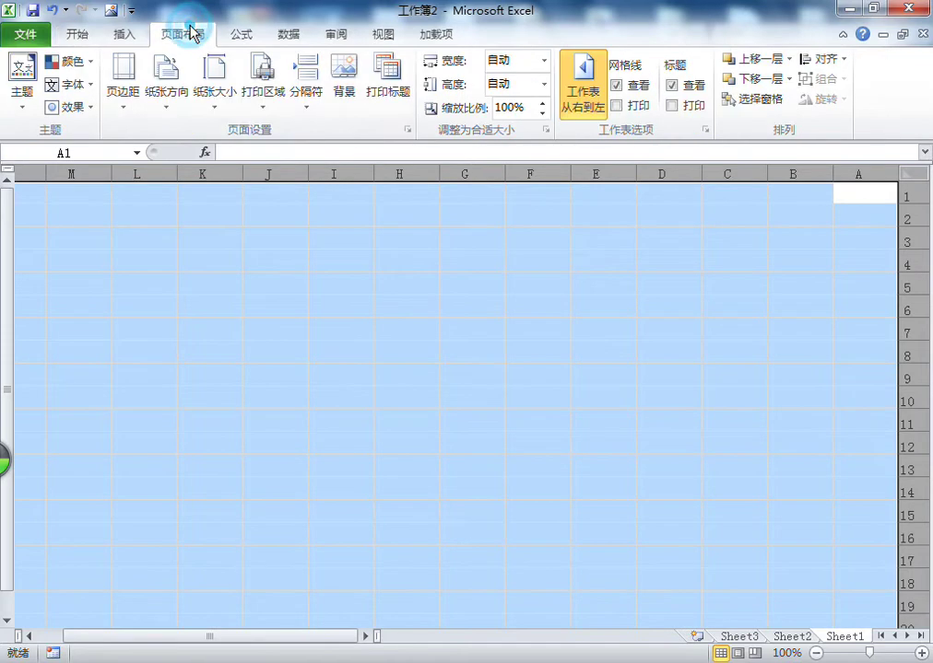
left_click(409, 131)
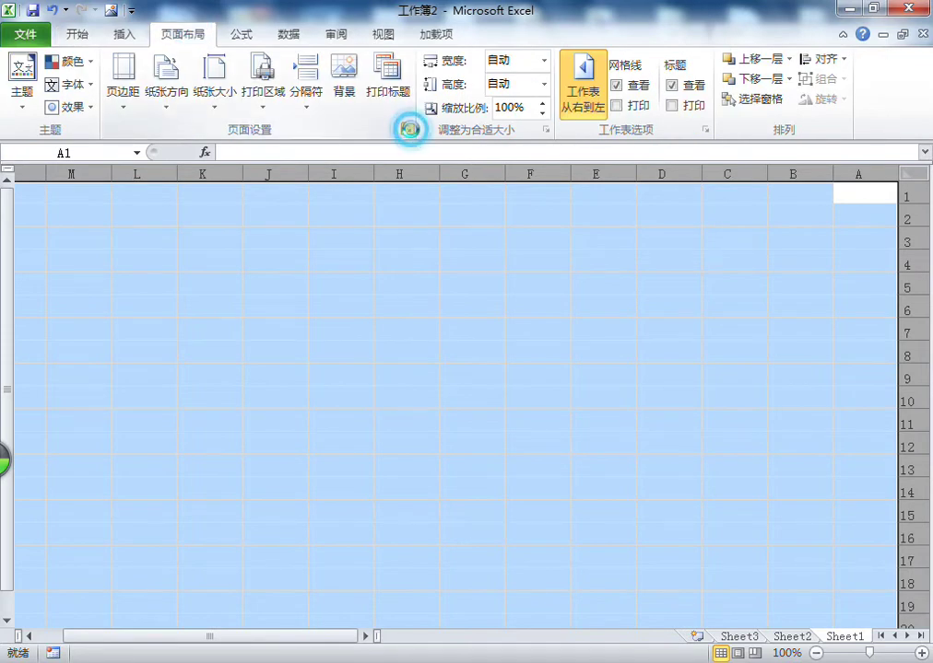
left_click(470, 250)
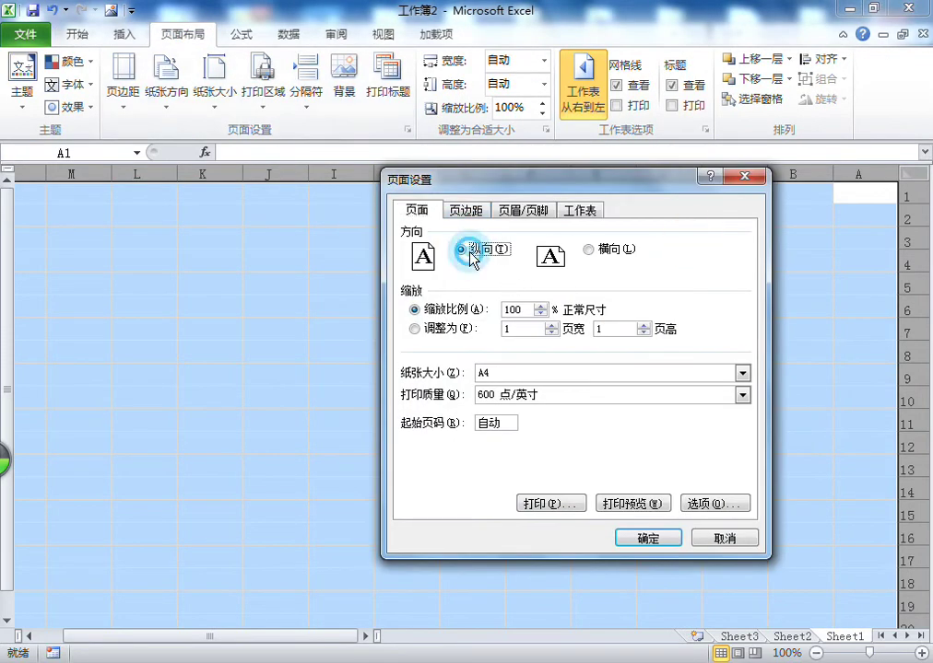
left_click(468, 211)
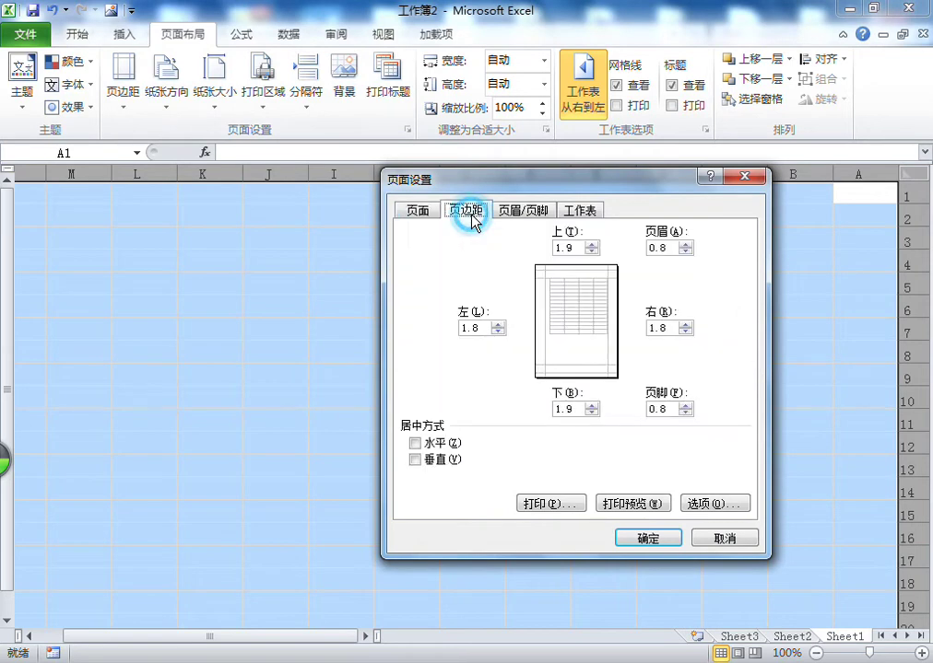
left_click(574, 248)
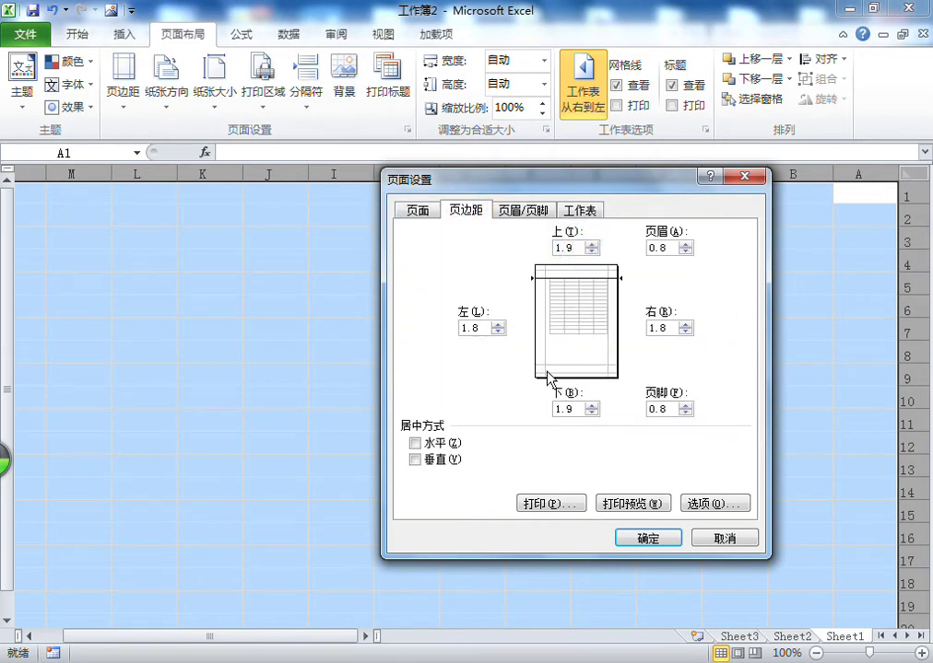
left_click(657, 539)
left_click(623, 511)
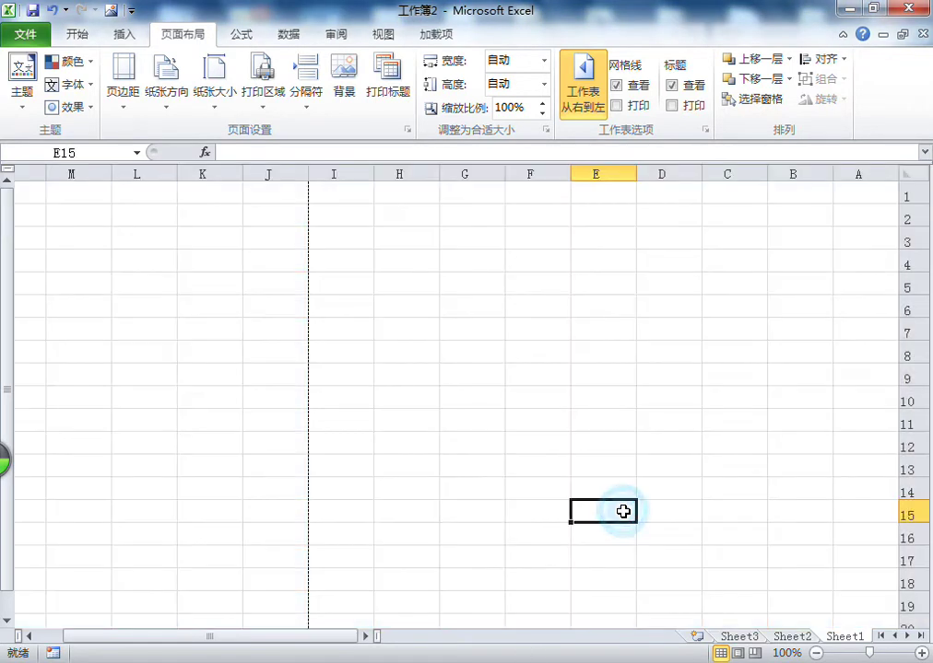
- Launch a new Notepad window, size it over the sheet, and switch it to right-to-left reading order
key("super+r")
key("Return")
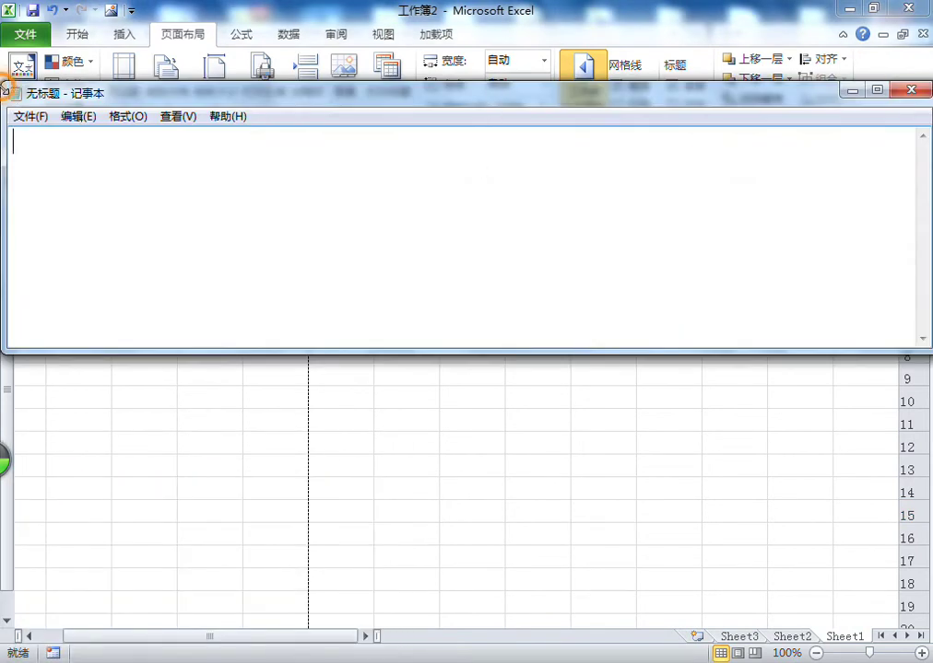
left_click_drag(4, 86, 593, 31)
left_click_drag(724, 48, 285, 198)
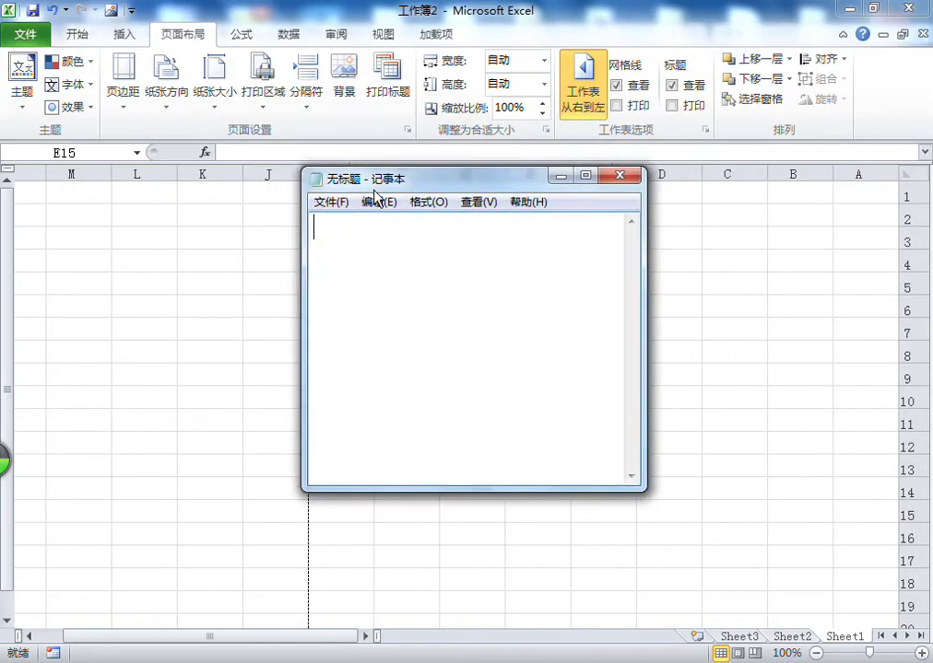
left_click_drag(323, 502, 327, 617)
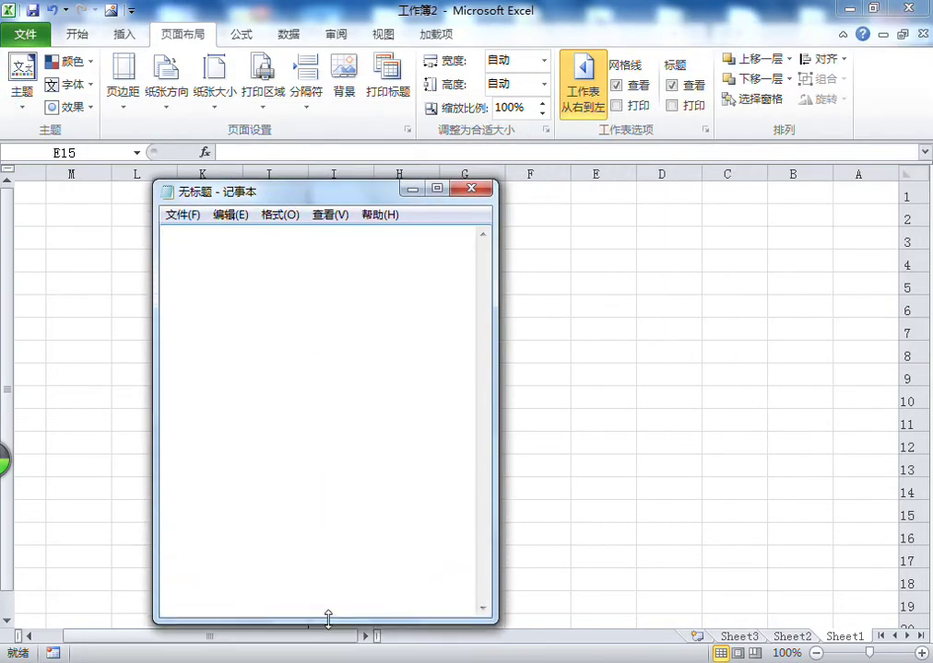
right_click(266, 326)
left_click(313, 477)
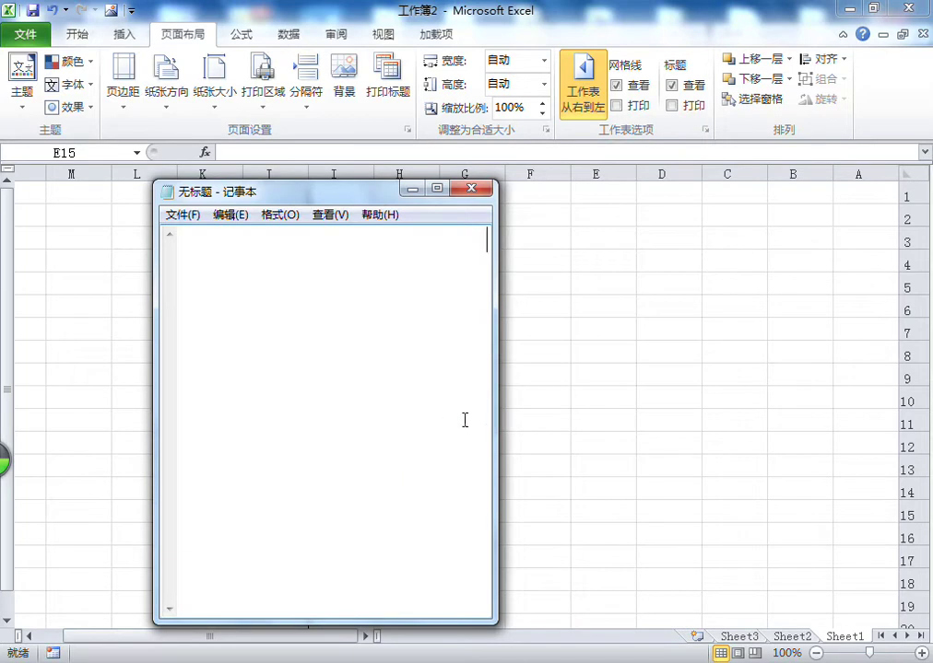
mouse_move(495, 427)
left_mouse_down()
mouse_move(872, 447)
mouse_move(766, 446)
left_mouse_up()
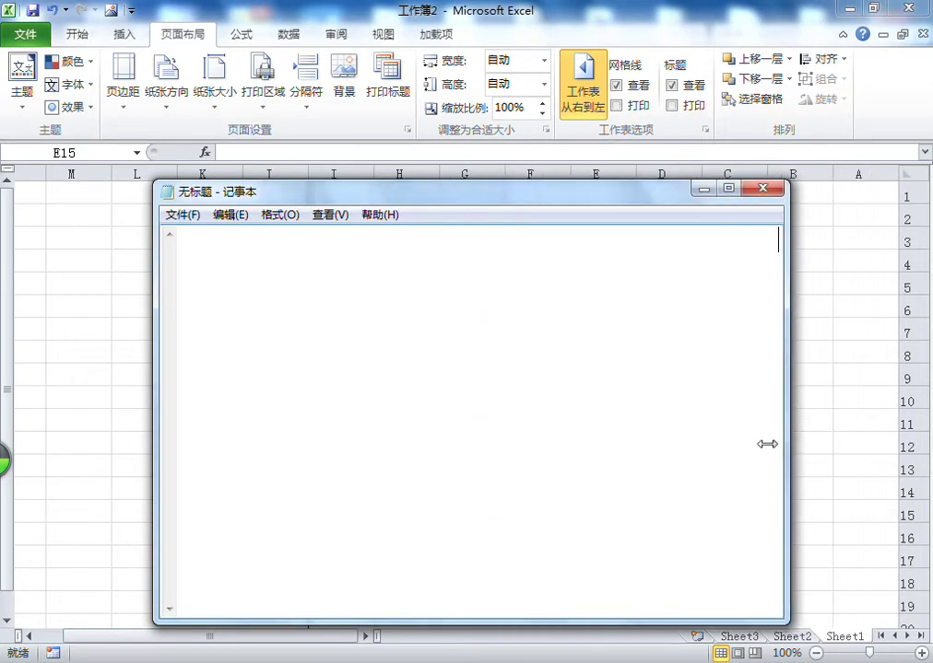
- Type the title 'ئشتل تاللا بازىرى مال كمرگۈزۈش جەدۋېلى', then lines تۆرلىرى, جەمئىي and رېتى
left_click(679, 445)
type("ئشتل تاللا بازىرى مال كمرگۈزۈش جەدۋېلى")
key("Return")
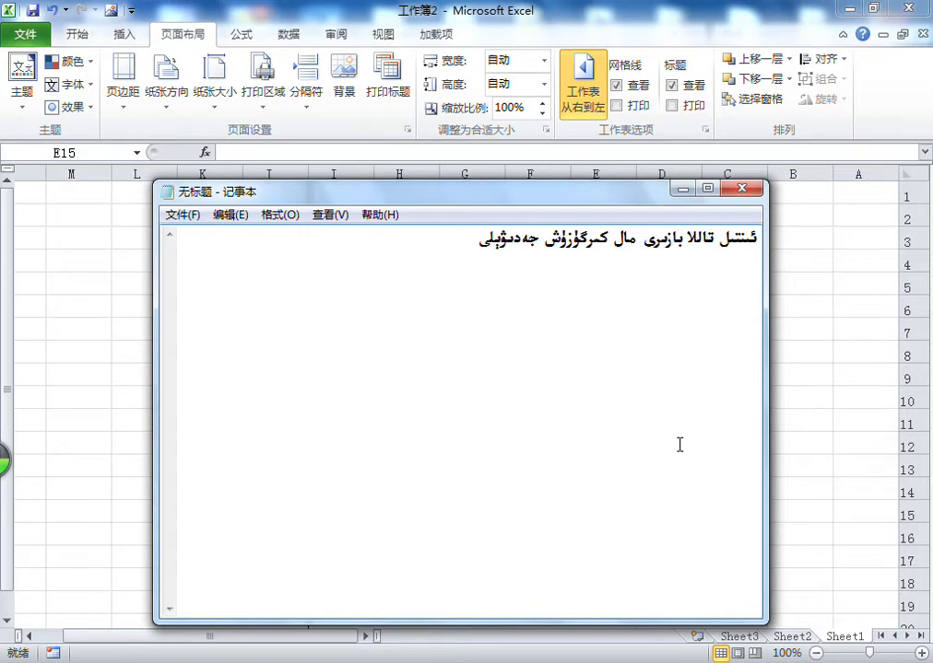
type("تۆرلىرى")
key("Return")
type("جەمئىي")
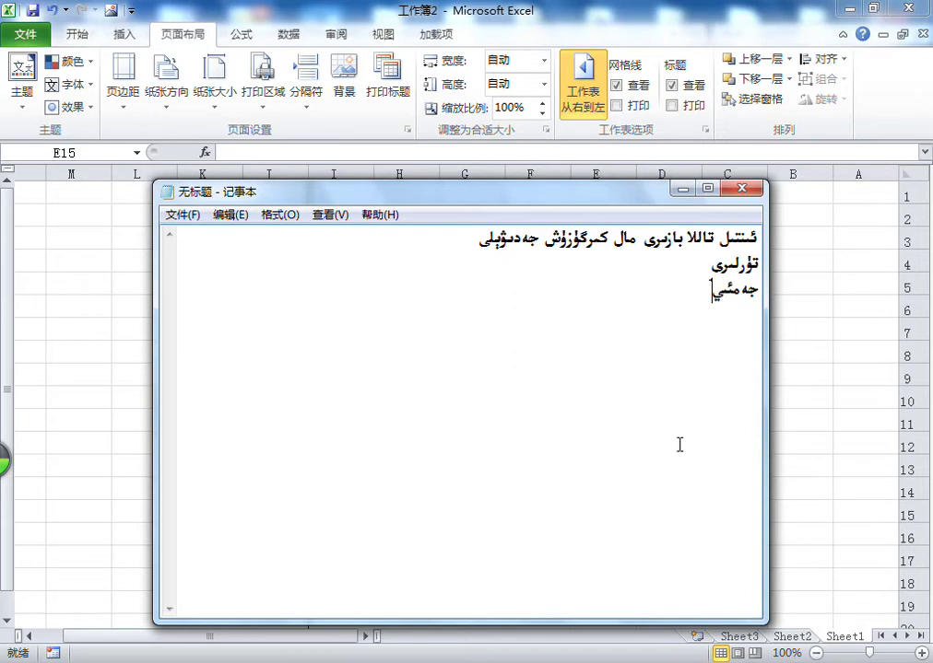
key("Return")
key("Return")
type("رېتى")
- Type headings مال ئىسمى, كەرگۆزگەن باھاسى, كەرگۆزگەن سانى, كەرگۆزگەن جەمئي, كەرگۆزگەن ۋاقتى, ئىزاھات on separate lines
key("Return")
type("مال ئىسمى")
key("Return")
type("كەرگۆزگەن باھاسى")
key("Return")
type("كەرگۆزگەن سانى")
key("Return")
type("كەرگۆزگەن جەمئي")
key("Return")
type("كەرگۆزگەن ۋاقتى")
key("Return")
type("ئىزاھات")
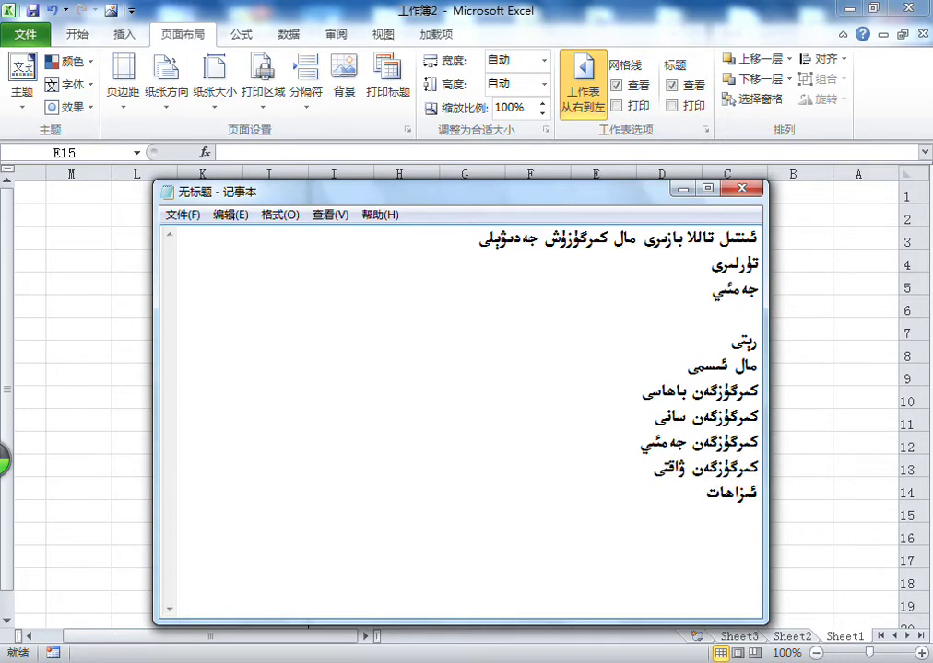
key("Up")
key("Up")
key("Up")
key("Up")
- Insert a new line 'مەزمۇنى' beneath the تۆرلىرى line
left_click(720, 495)
left_click(706, 266)
key("Return")
type("مەزمۇنى")
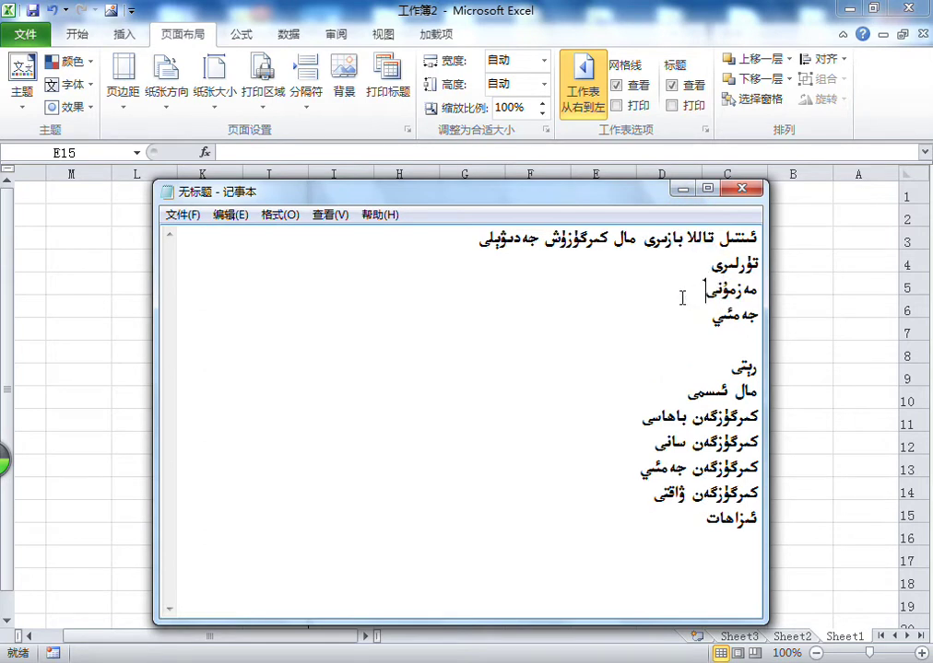
- Review the title, تۆرلىرى, مەزمۇنى, جەمئىي and heading lines, then minimize Notepad
left_click_drag(682, 297, 770, 293)
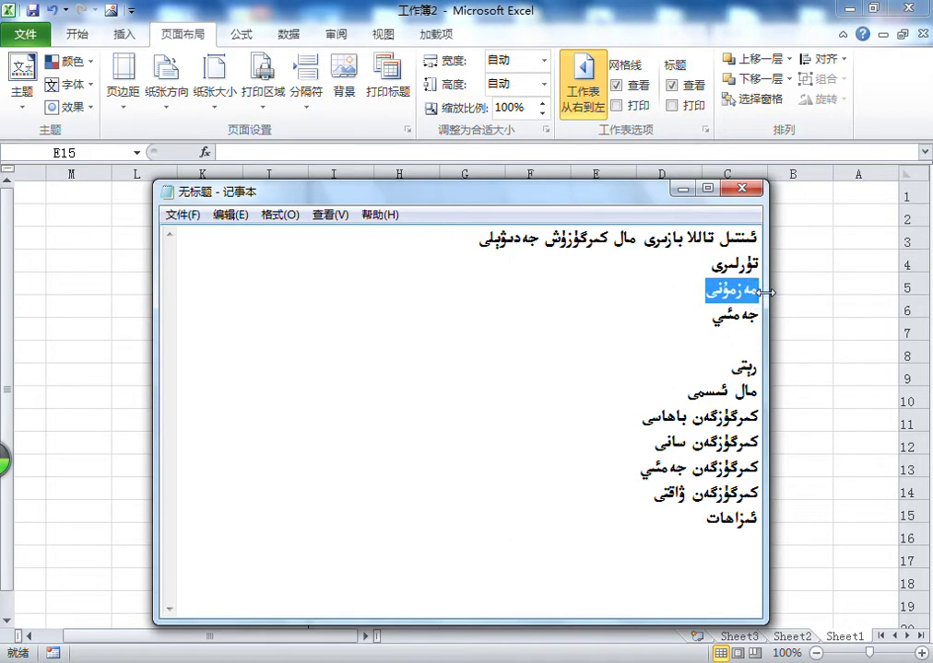
left_click_drag(695, 272, 794, 269)
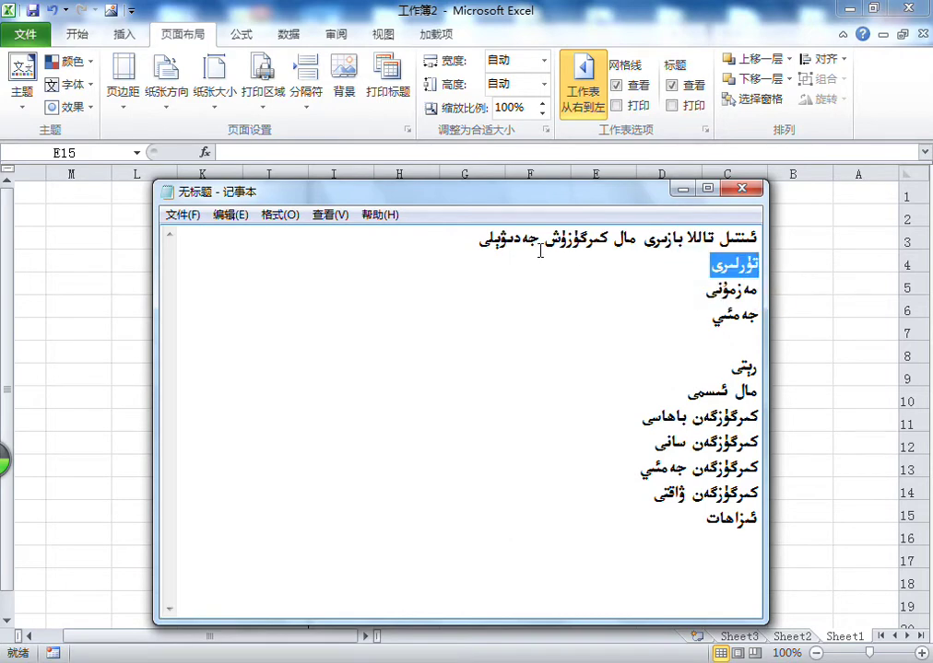
left_click_drag(441, 235, 931, 225)
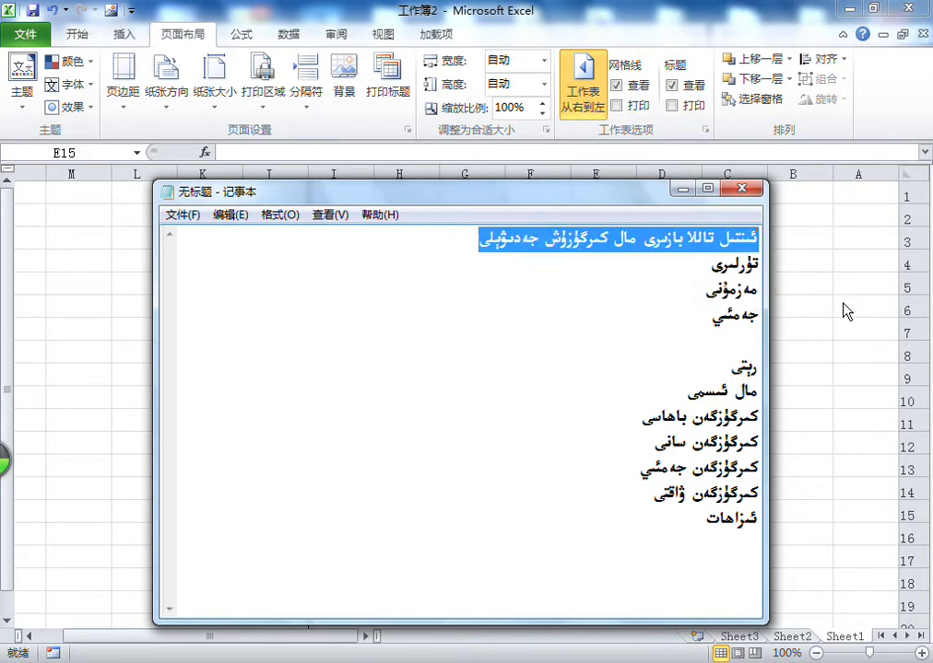
left_click_drag(682, 314, 820, 321)
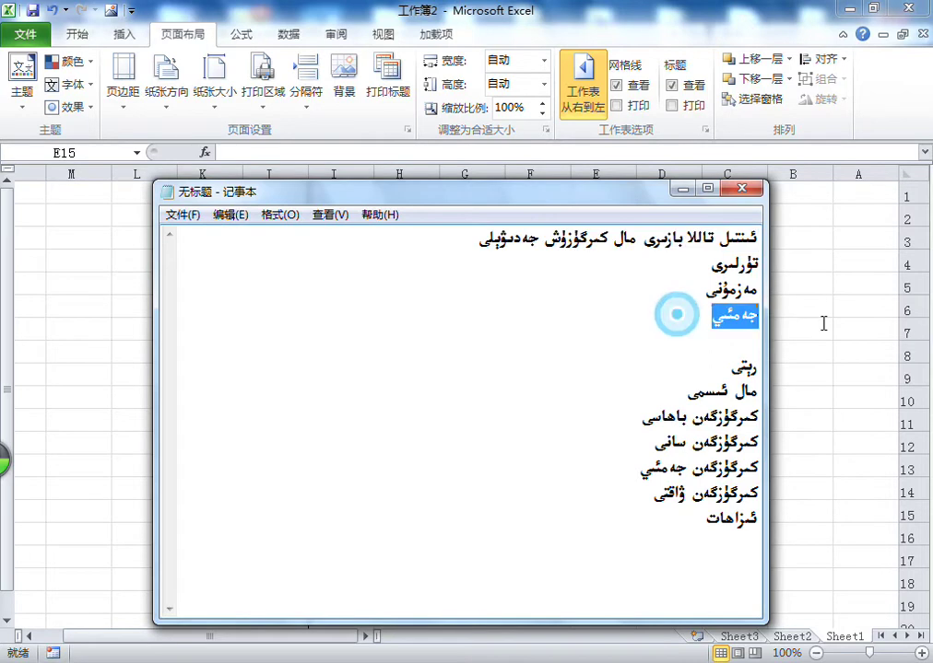
left_click_drag(754, 368, 676, 518)
left_click(660, 212)
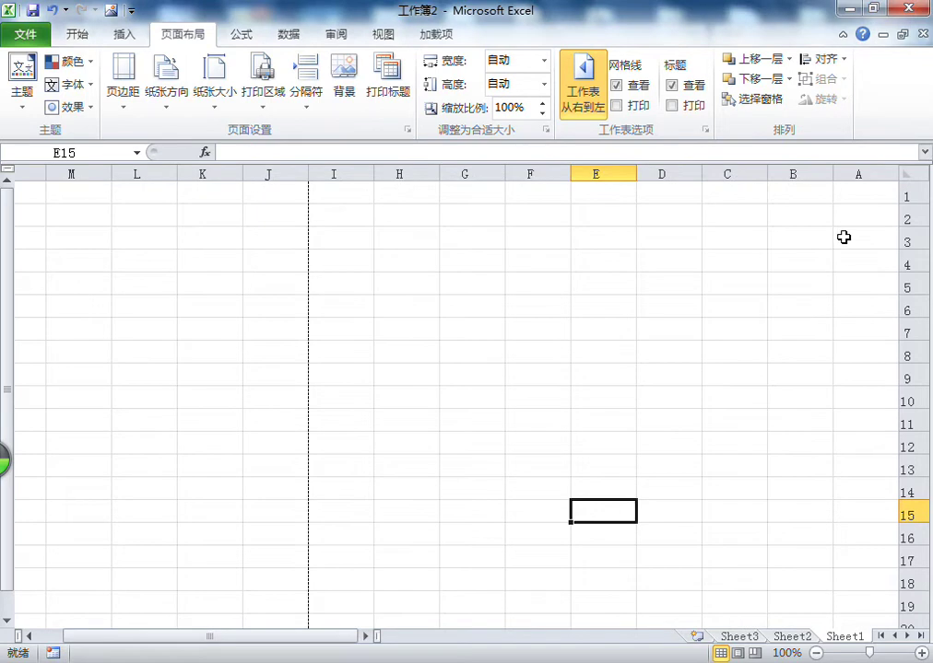
- Apply All Borders to A1:G13, forming an empty 7-column, 13-row grid
left_click_drag(869, 193, 620, 196)
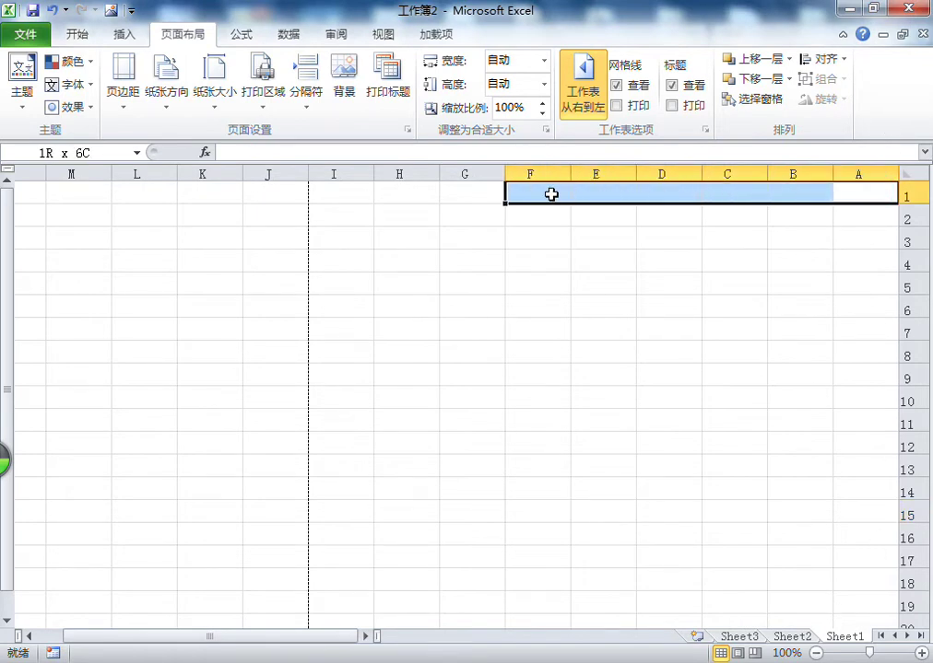
mouse_move(620, 195)
left_mouse_down()
mouse_move(477, 493)
mouse_move(477, 469)
mouse_move(862, 196)
left_mouse_up()
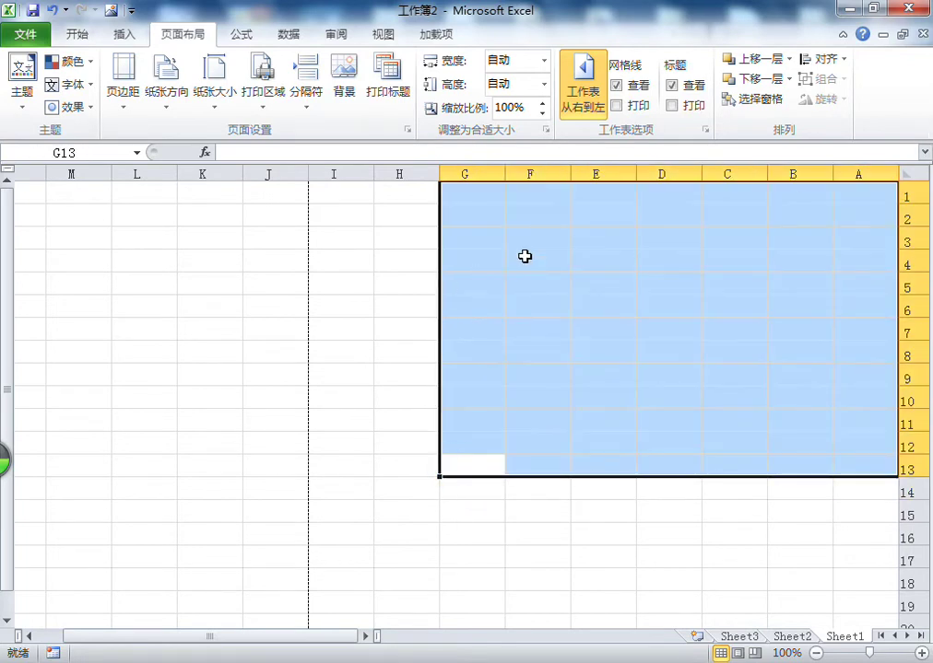
left_click(78, 35)
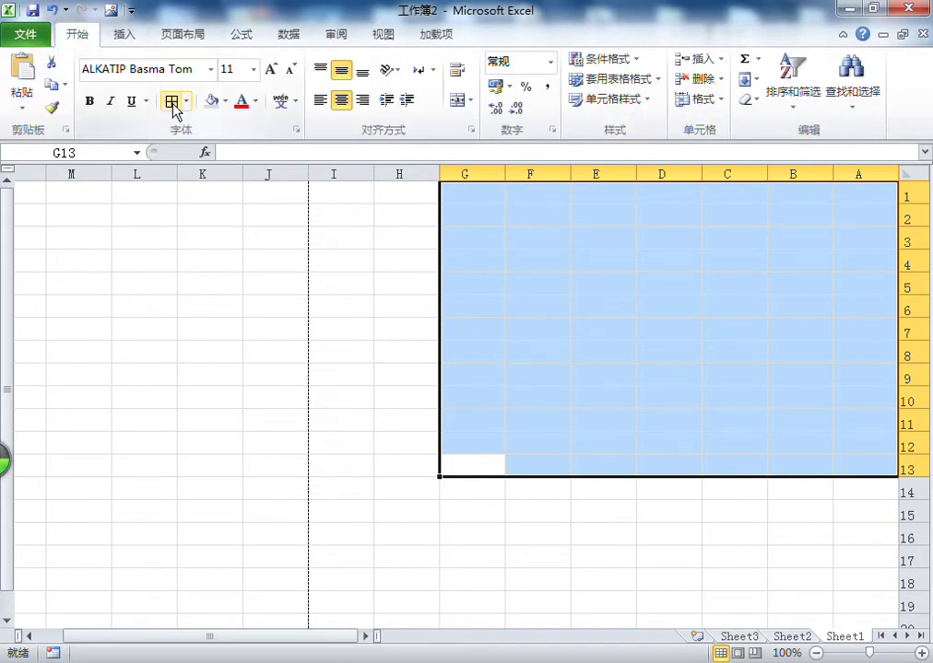
left_click(172, 101)
left_click(856, 193)
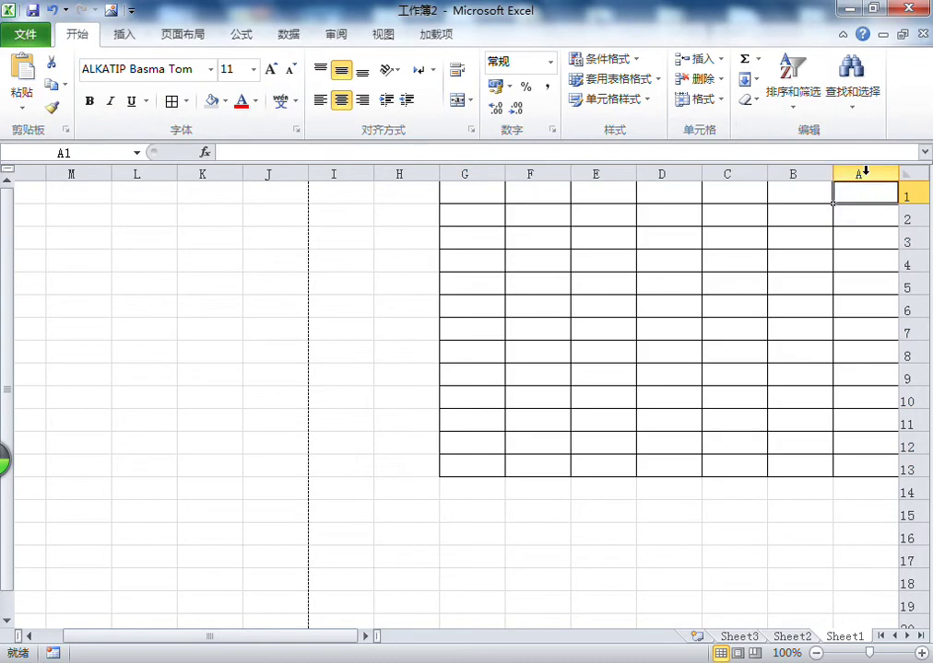
- Set column B's width to 30 and column A's to 5, after first trying 6
right_click(866, 171)
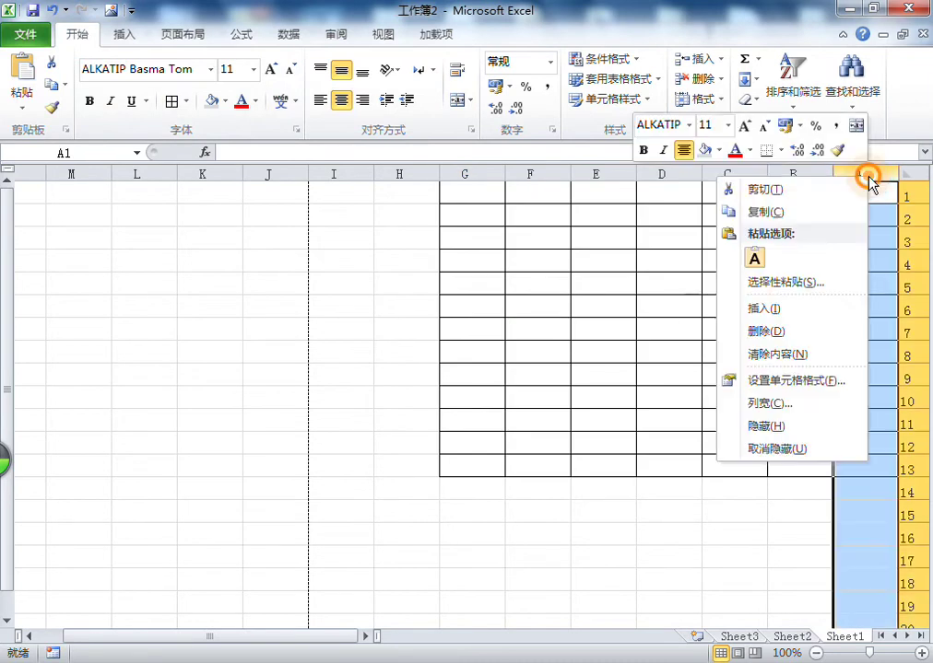
left_click(777, 404)
type("6")
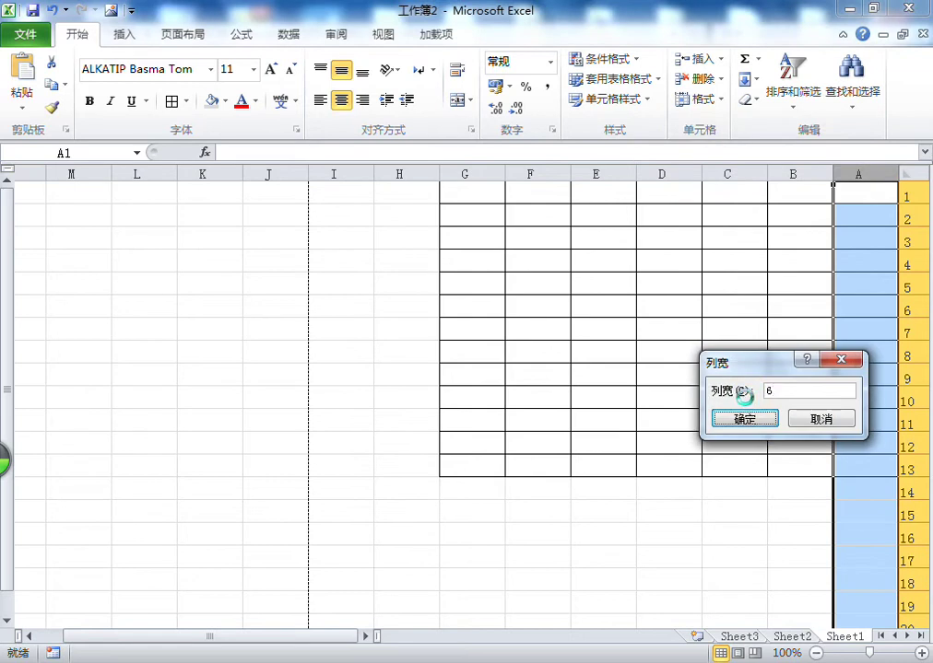
left_click(761, 417)
right_click(813, 174)
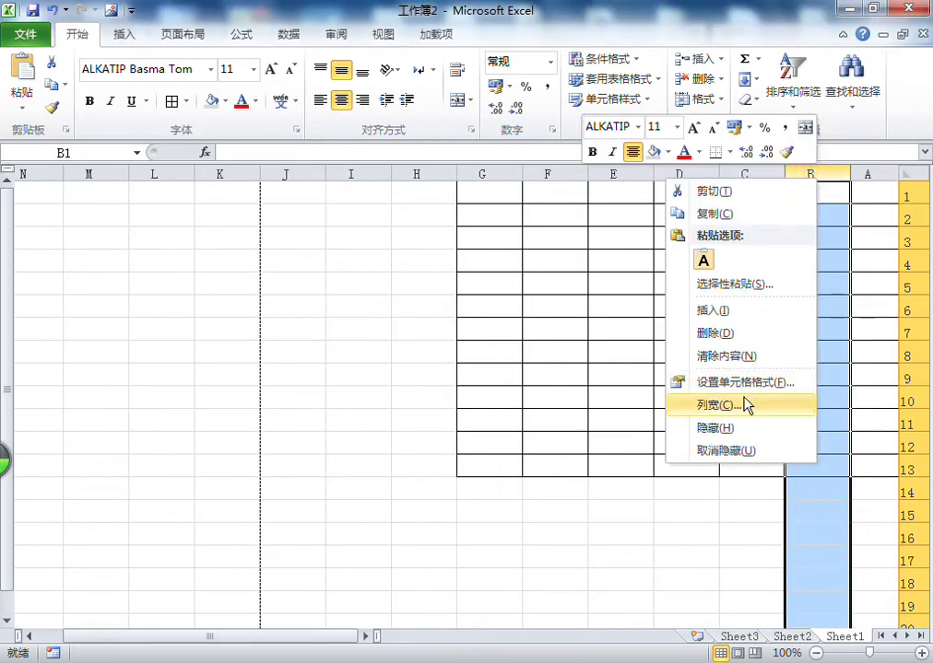
left_click(736, 405)
type("30")
key("Return")
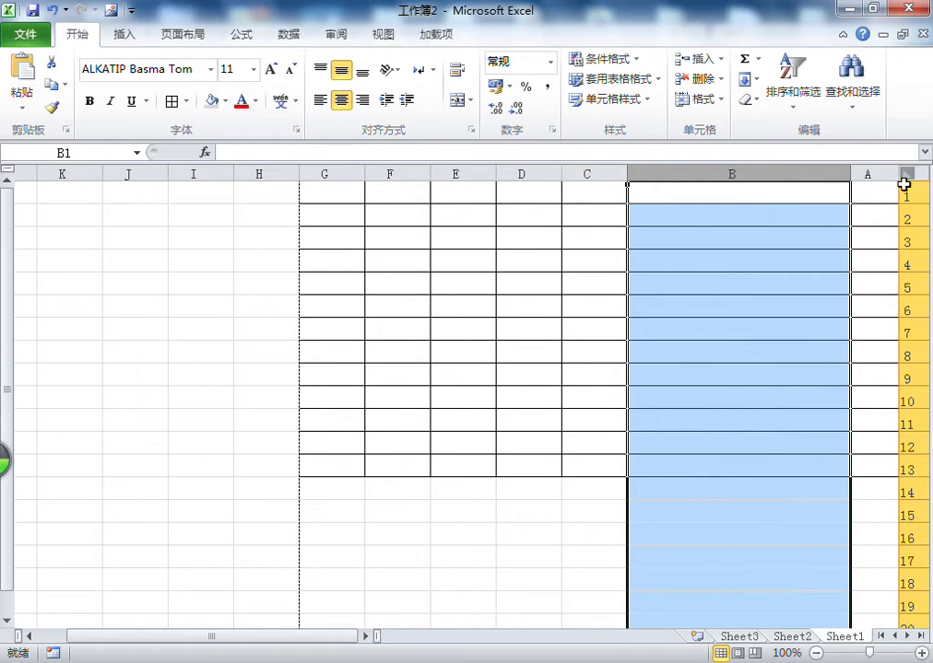
right_click(867, 175)
left_click(795, 415)
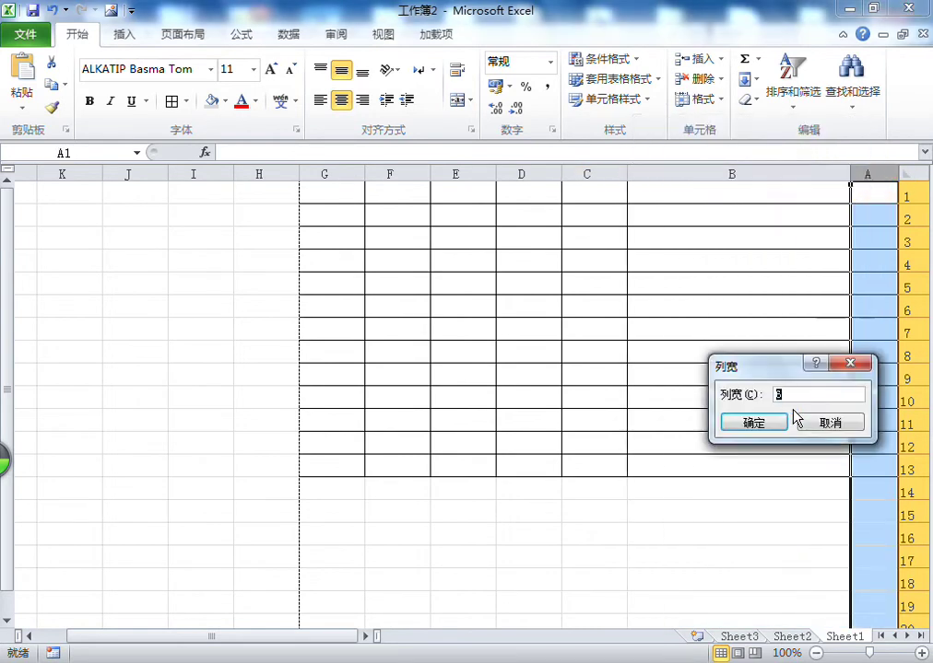
type("5")
key("Return")
- Set columns C–F to width 8 and column G to width 15
left_click_drag(605, 174, 397, 174)
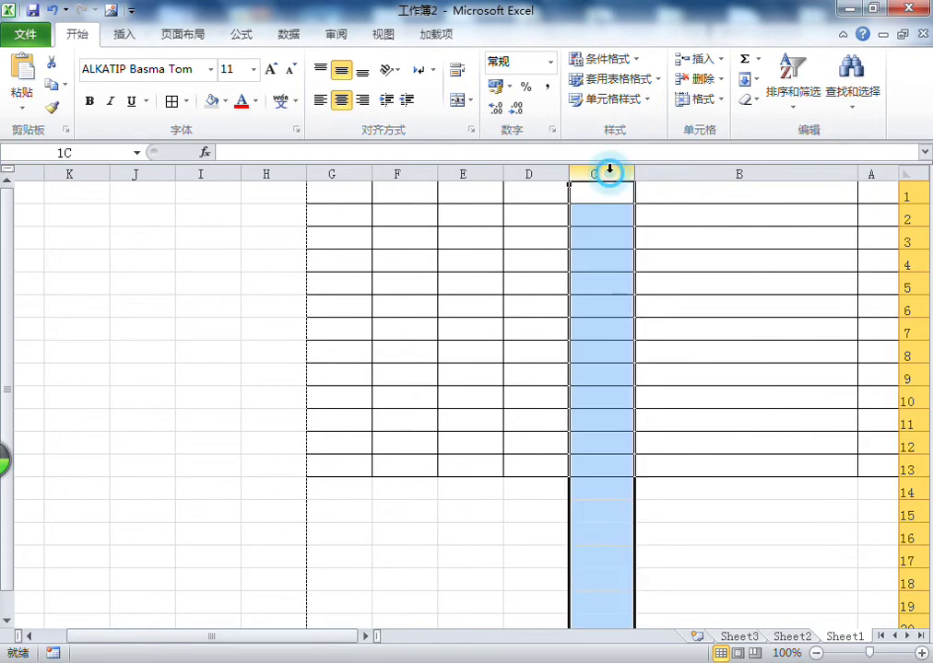
right_click(414, 174)
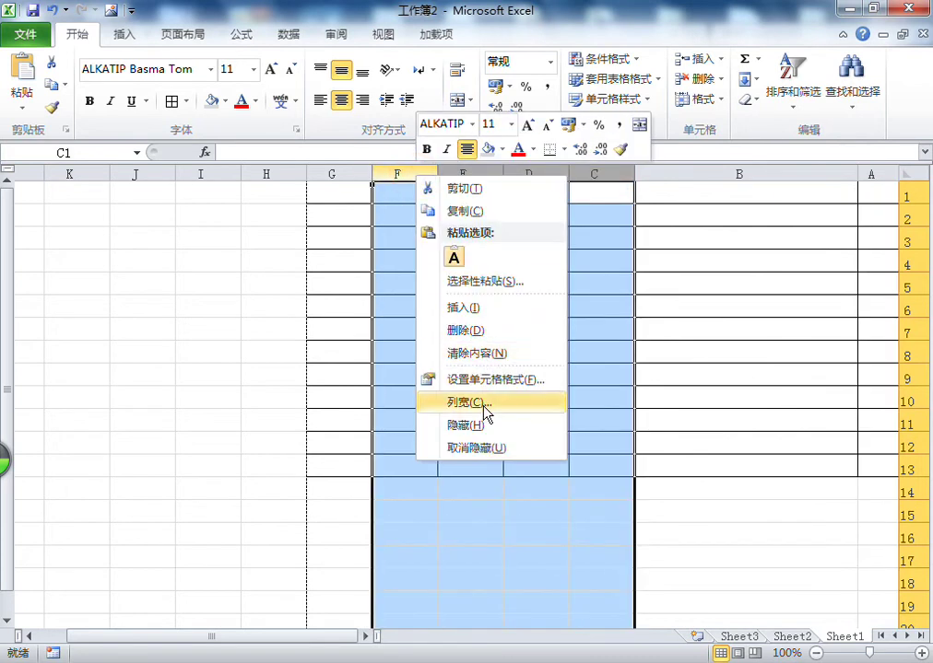
left_click(483, 405)
type("8")
key("Return")
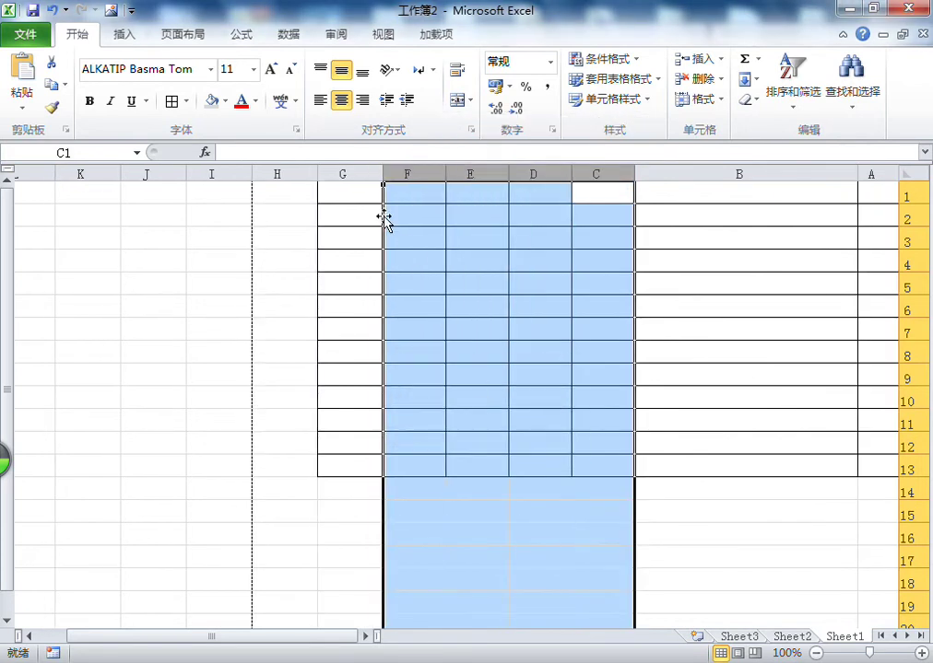
right_click(351, 174)
left_click(417, 400)
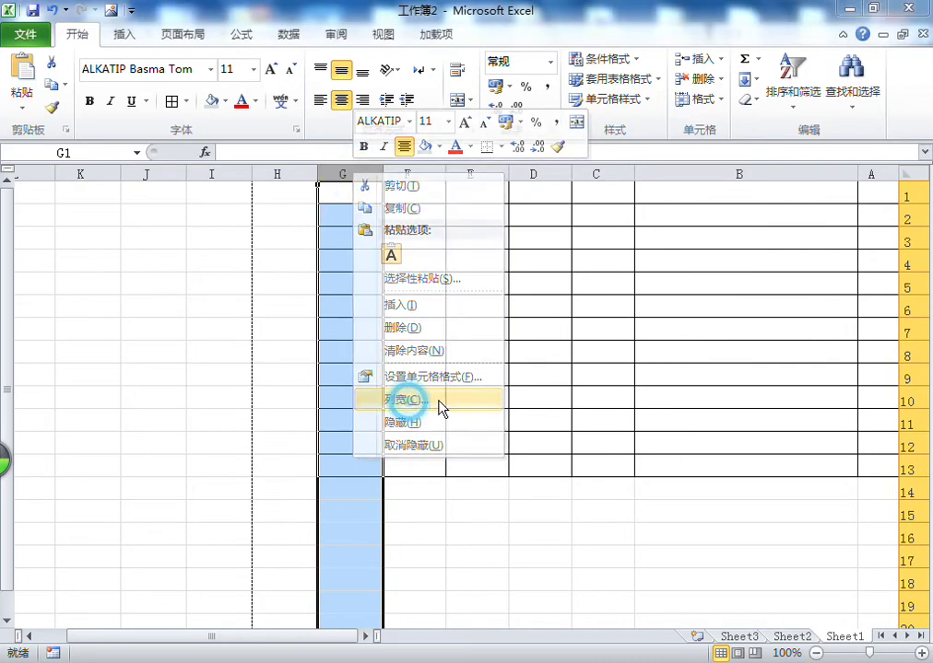
type("15")
left_click(393, 406)
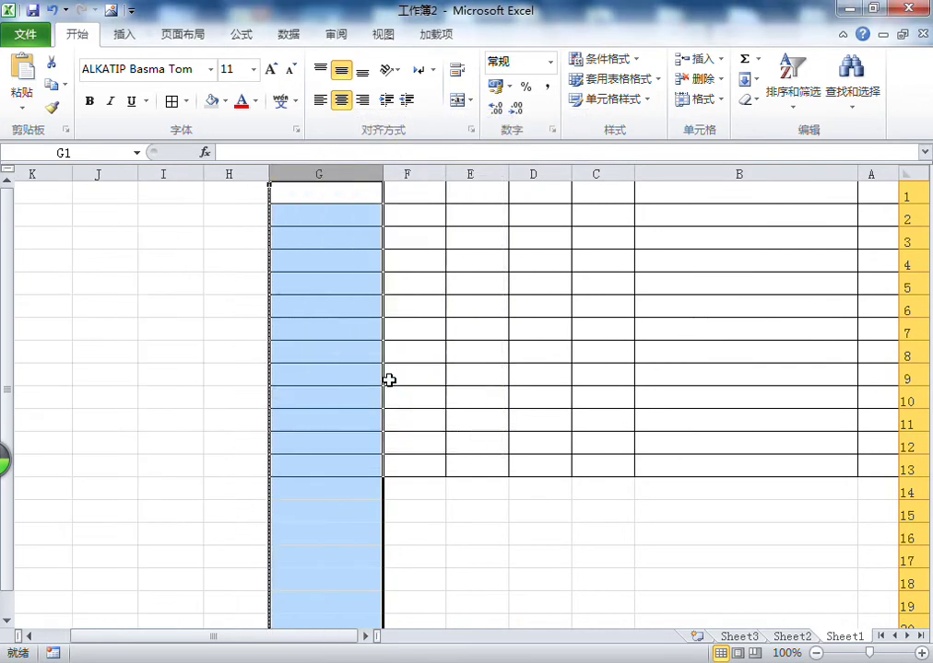
- Preview the bordered table under File > Print
left_click(529, 329)
left_click(26, 34)
left_click(55, 280)
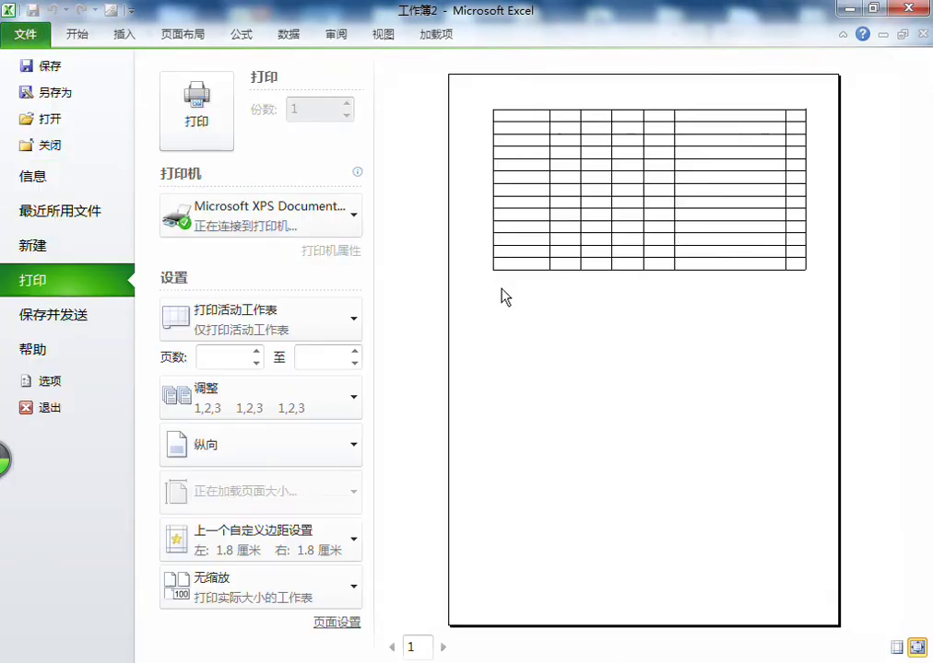
- Widen column G to 20 and inspect the table
left_click(23, 34)
left_click(332, 173)
right_click(332, 173)
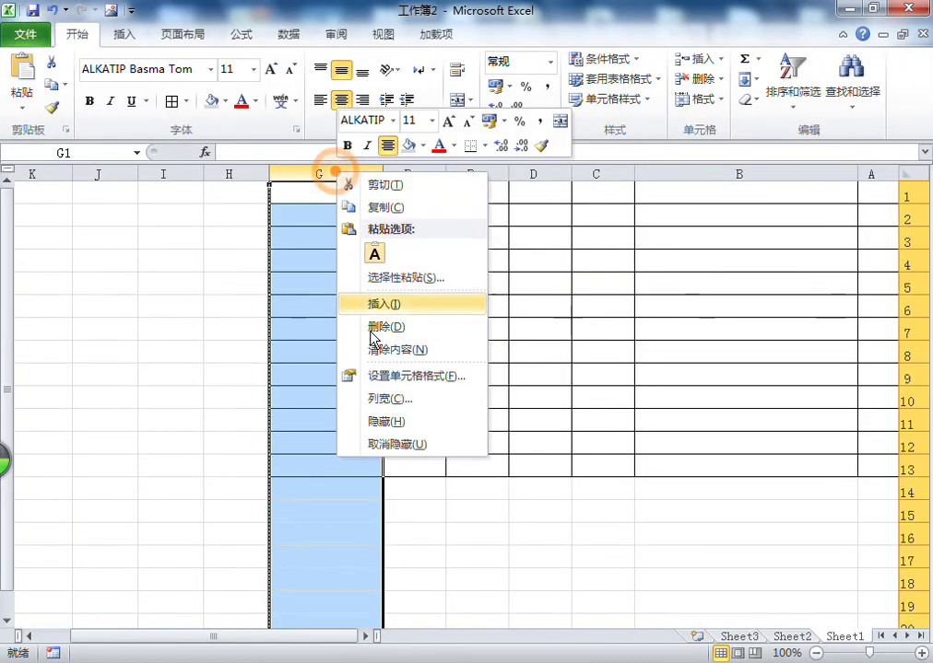
left_click(452, 395)
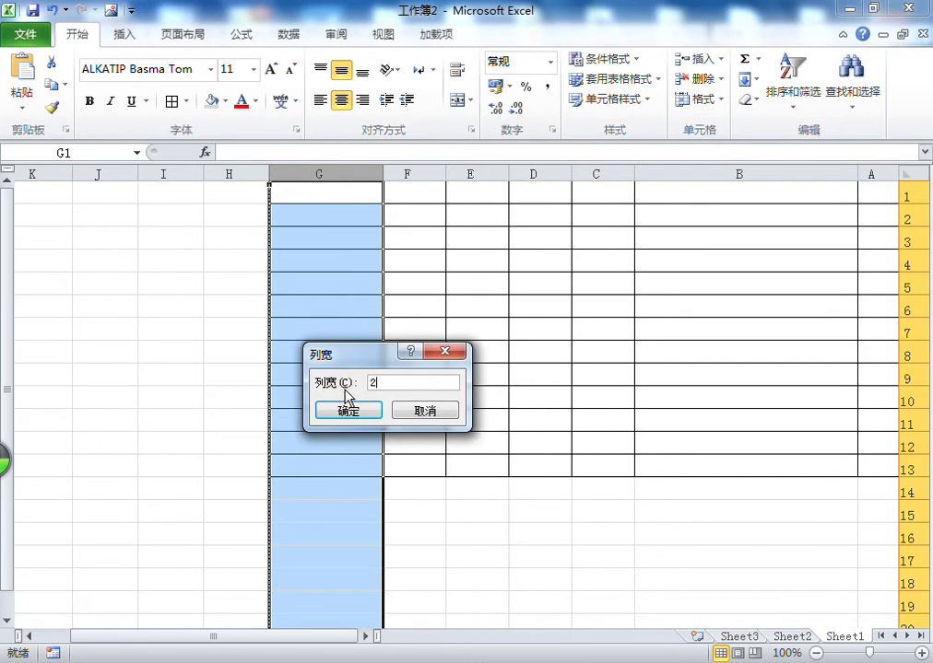
type("20")
key("Return")
left_click(464, 326)
- Reduce column G's width to 18
left_click(362, 172)
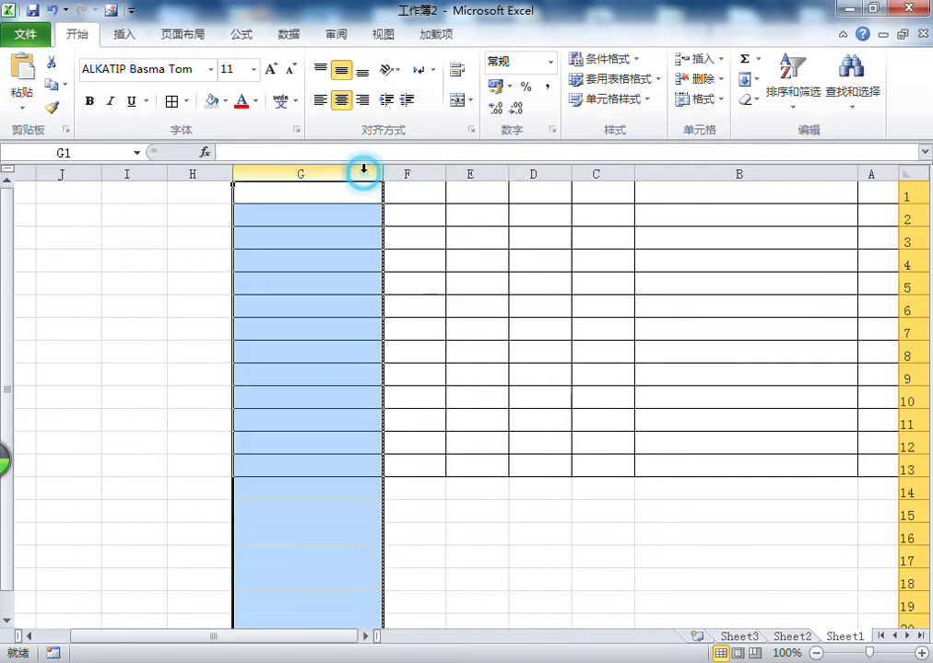
right_click(362, 172)
left_click(433, 403)
type("18")
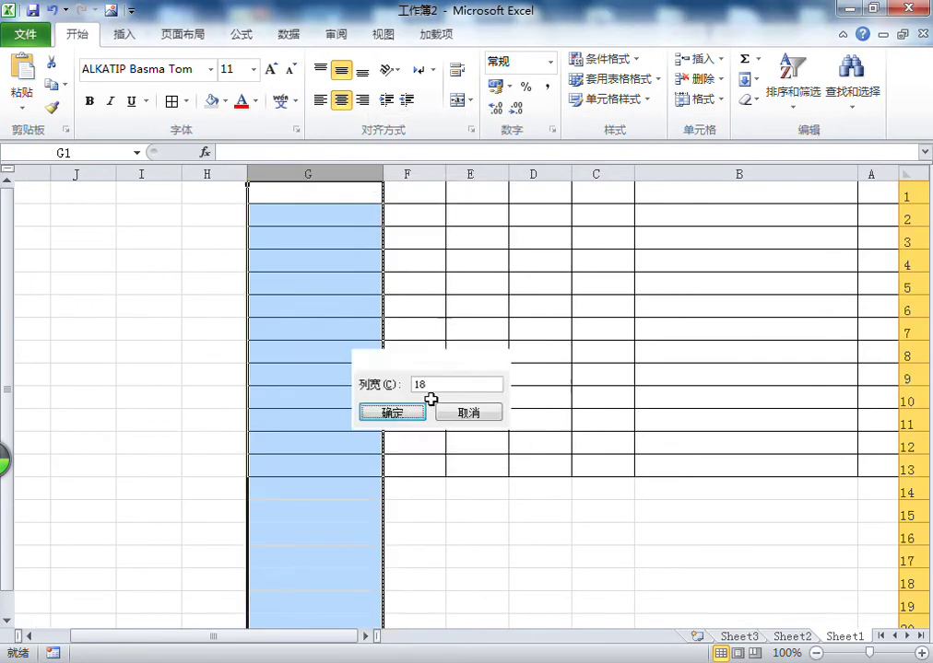
key("Return")
left_click(431, 399)
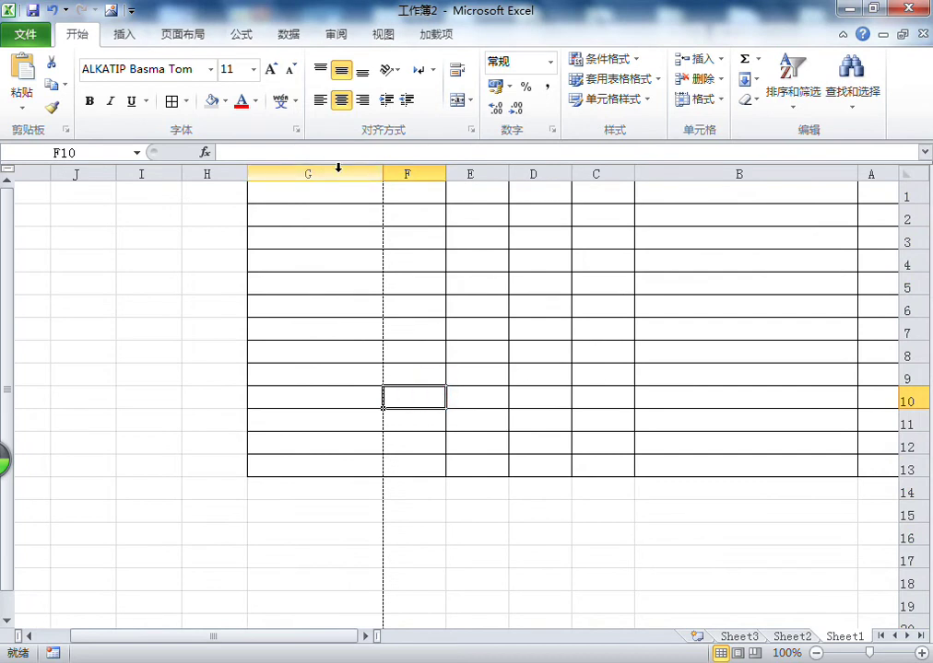
- Settle column G at 17 and confirm the print preview still fits one page
right_click(340, 173)
left_click(395, 399)
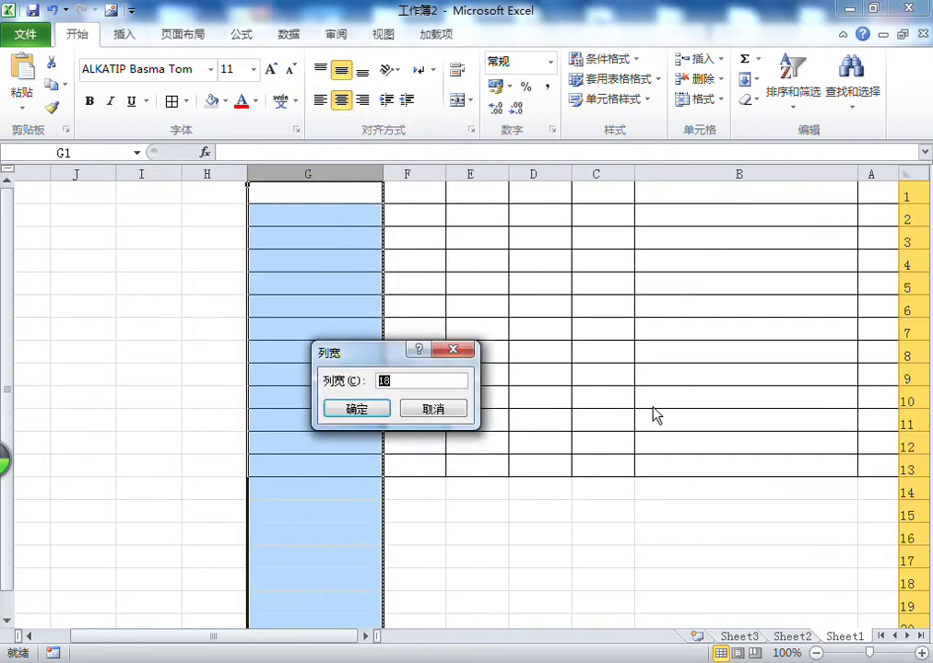
key("Return")
left_click(654, 404)
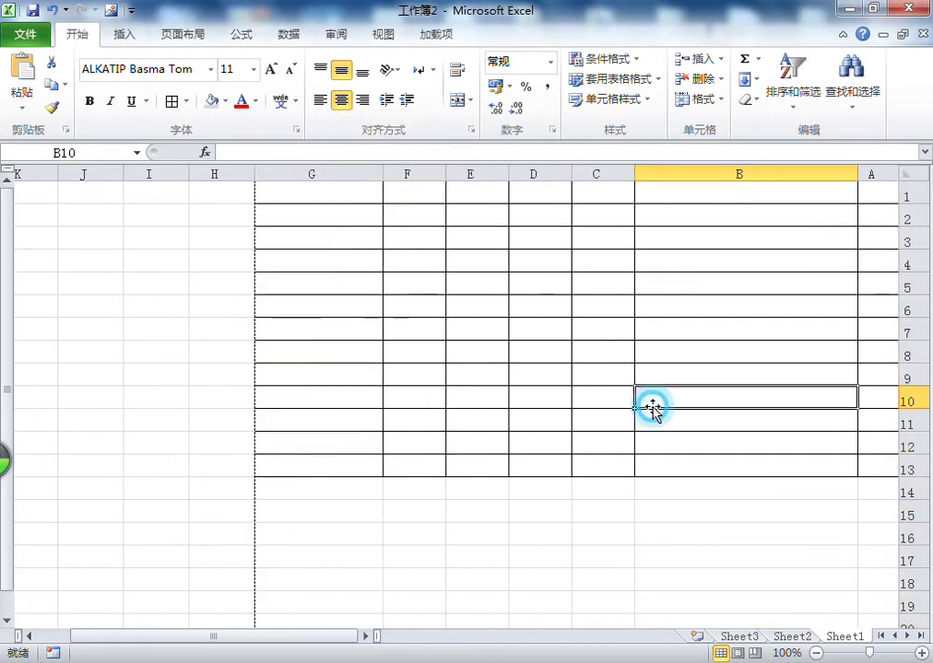
left_click(28, 35)
left_click(64, 283)
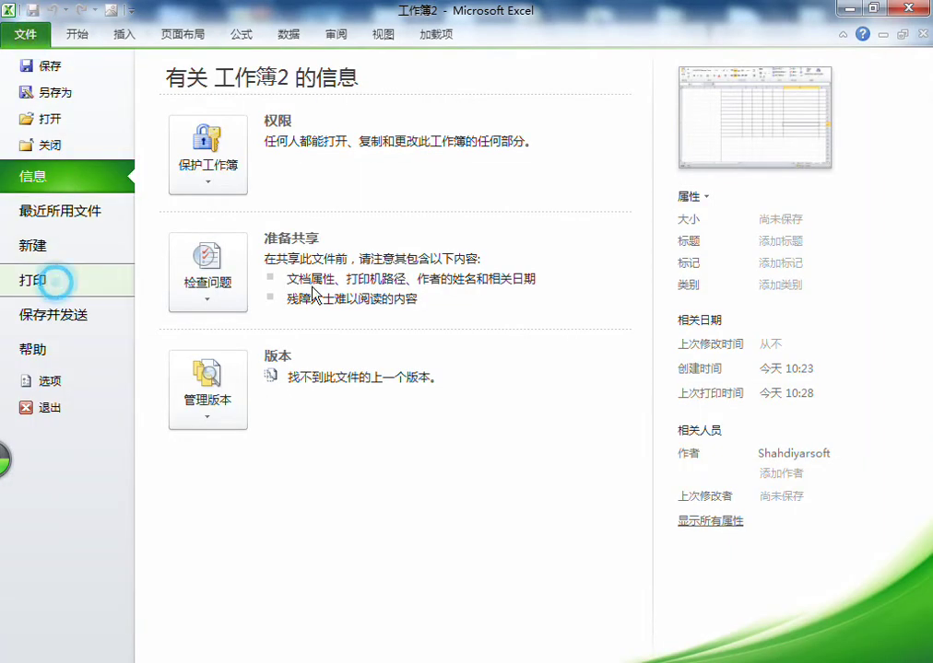
left_click(26, 35)
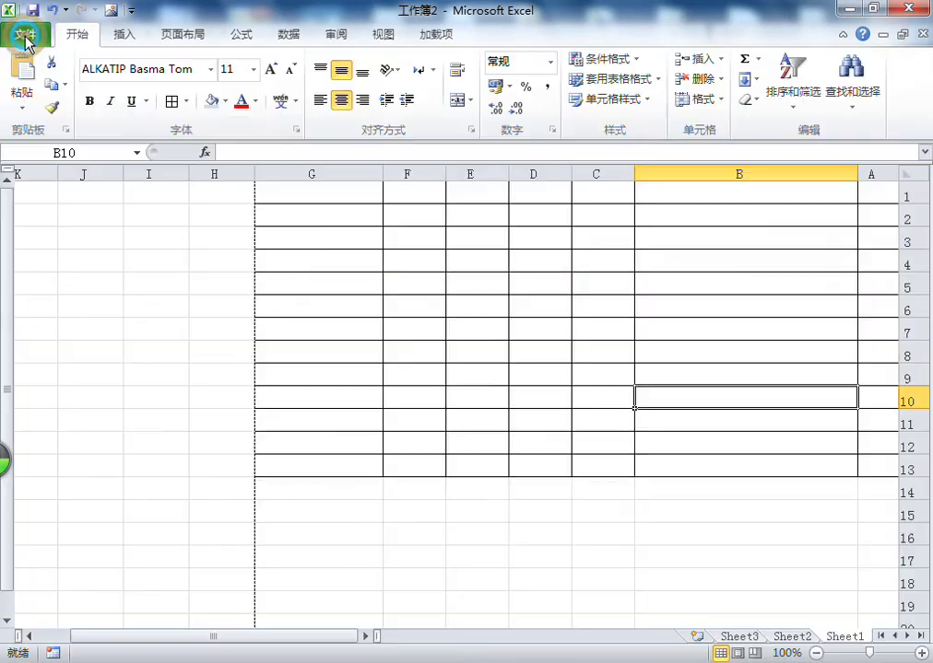
- Set row 1's height to 40 and merge and center cells A1:G1
left_click(915, 195)
right_click(915, 195)
left_click(825, 421)
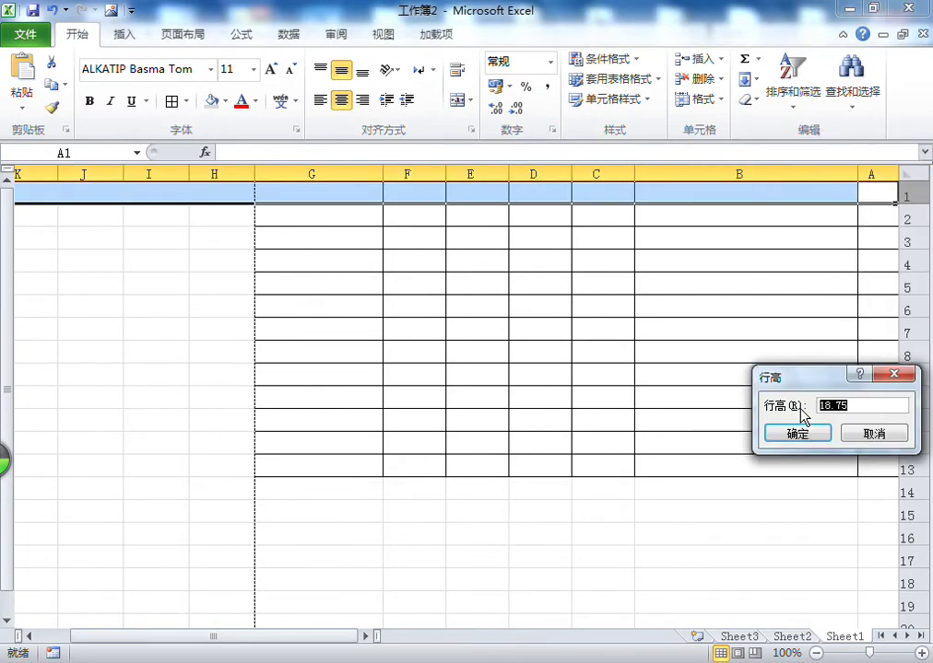
key("Return")
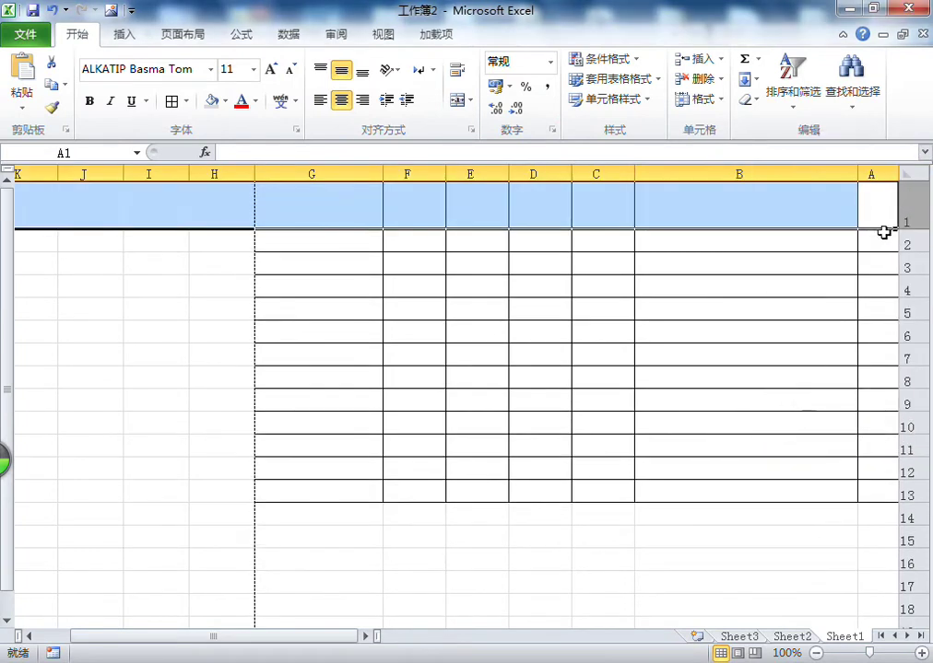
left_click_drag(876, 211, 344, 215)
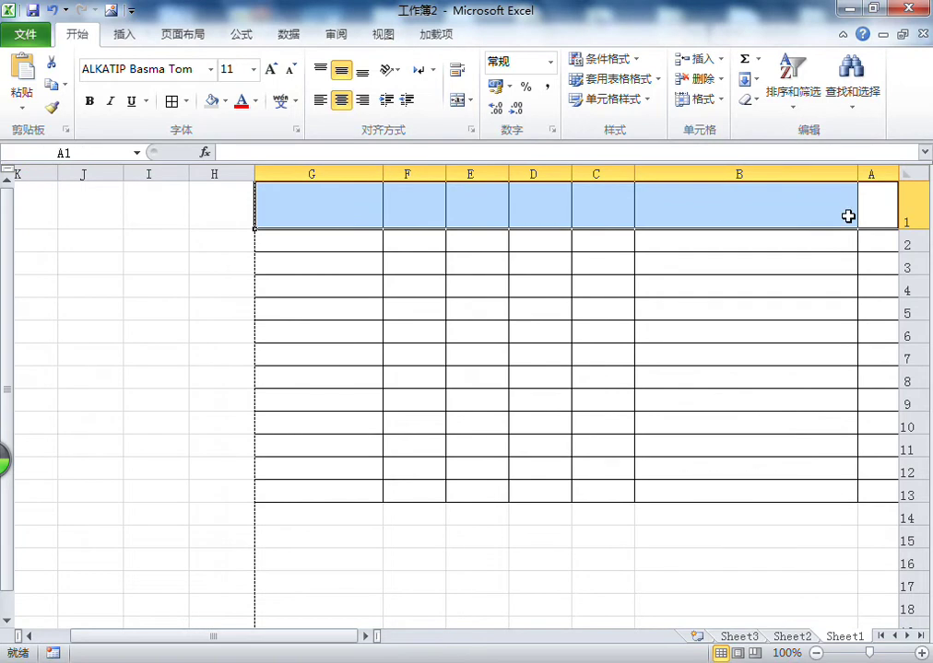
left_click(919, 213)
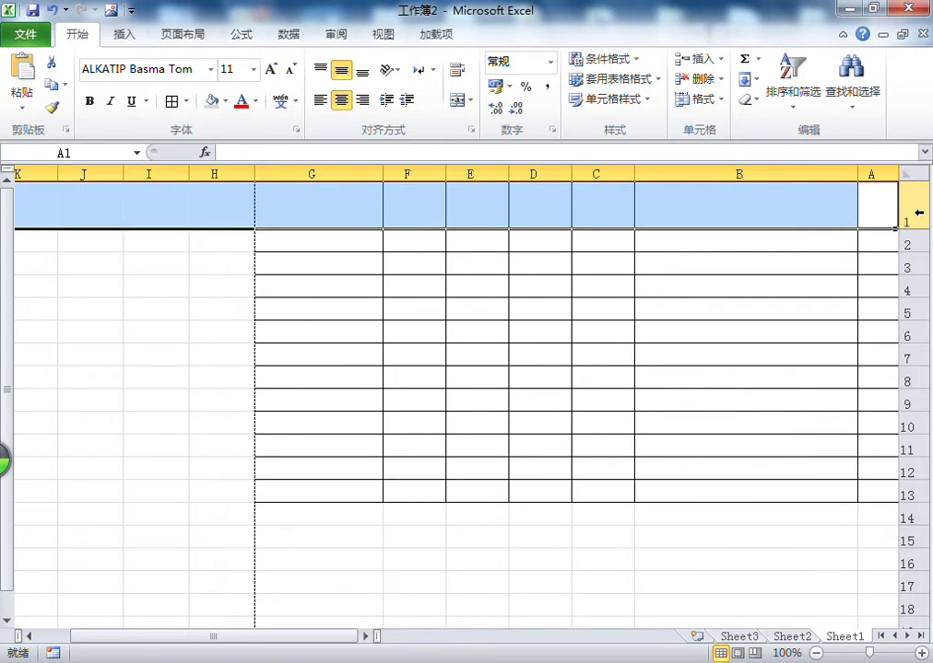
left_click_drag(884, 202, 361, 210)
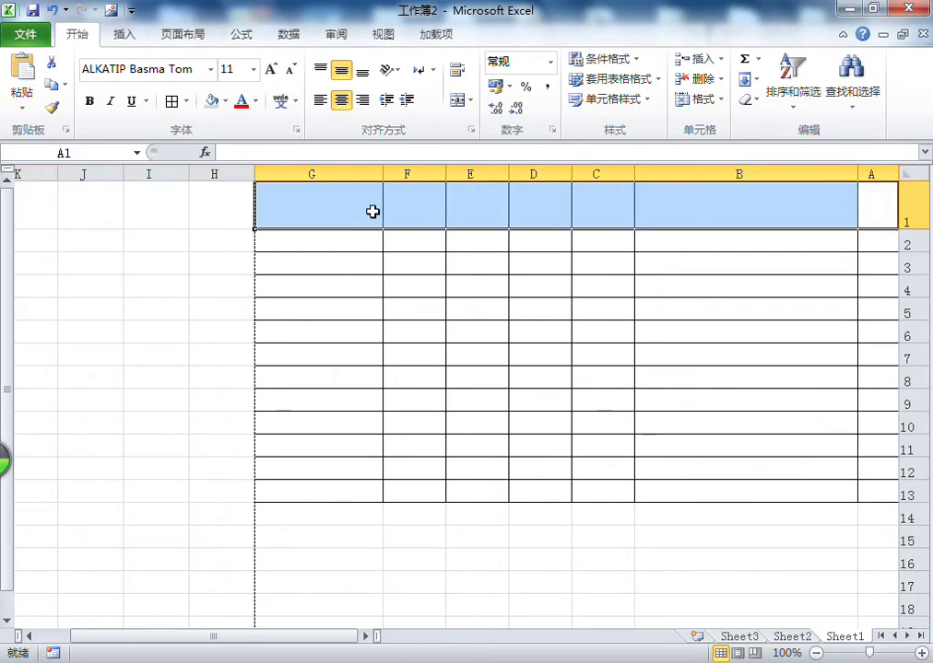
left_click(455, 98)
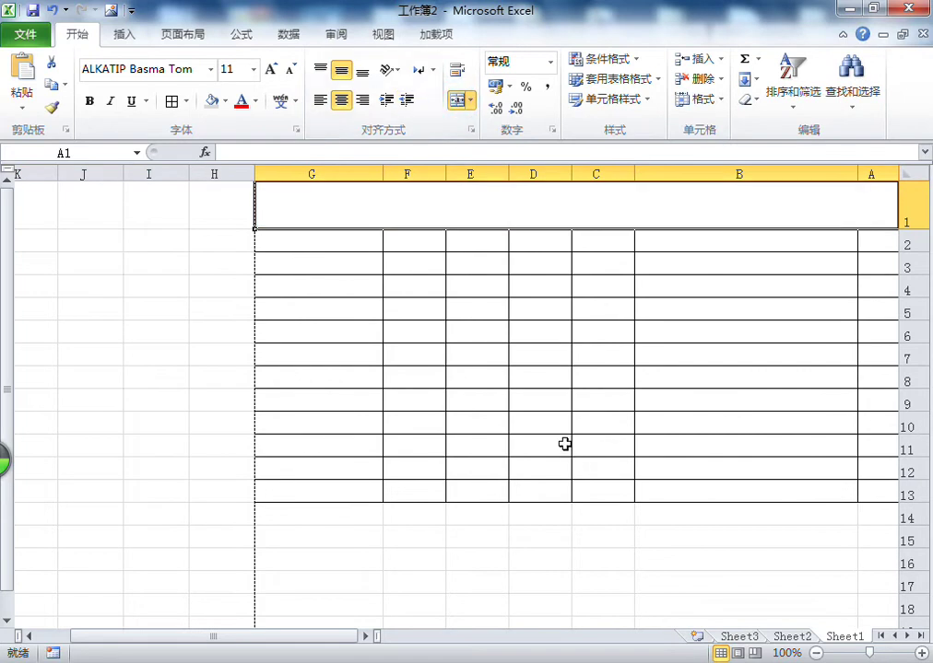
- Enter the title 'ئستتل تاللا بازىرى مال كرگۈزۈش جەدۋىلى' in A1 at font size 16
type("ئستتل تاللا بازىرى مال كرگ")
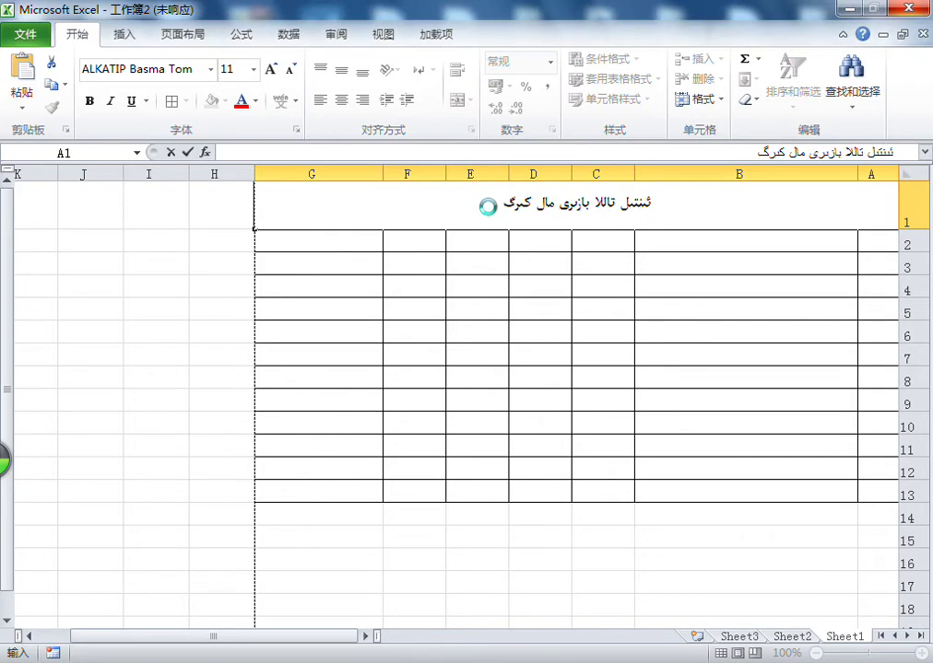
type("ۈزۈش ")
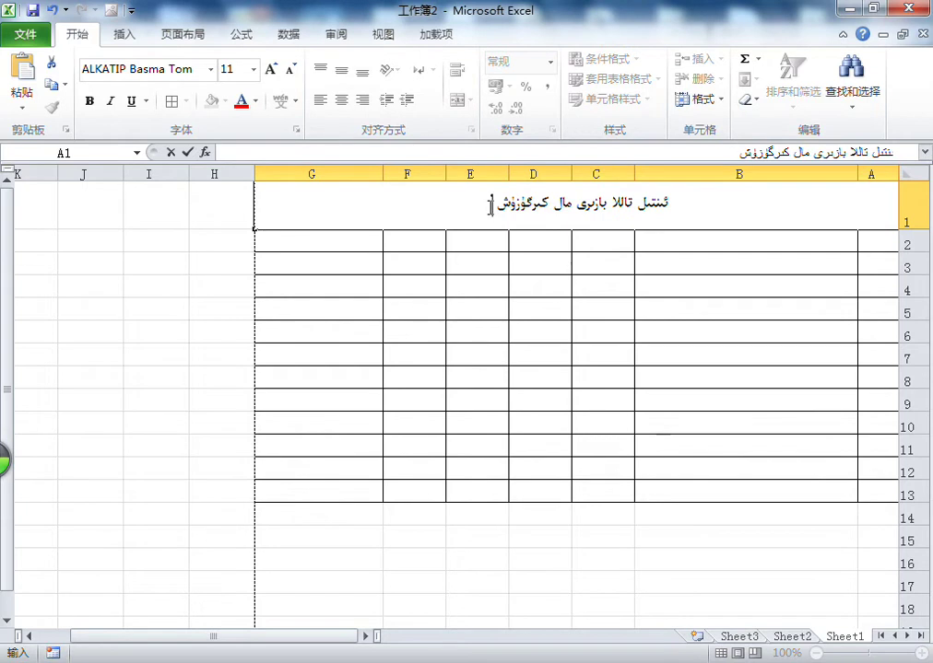
type("جەدۋىلى")
key("Return")
left_click(487, 204)
left_click(271, 70)
left_click(271, 70)
left_click(271, 70)
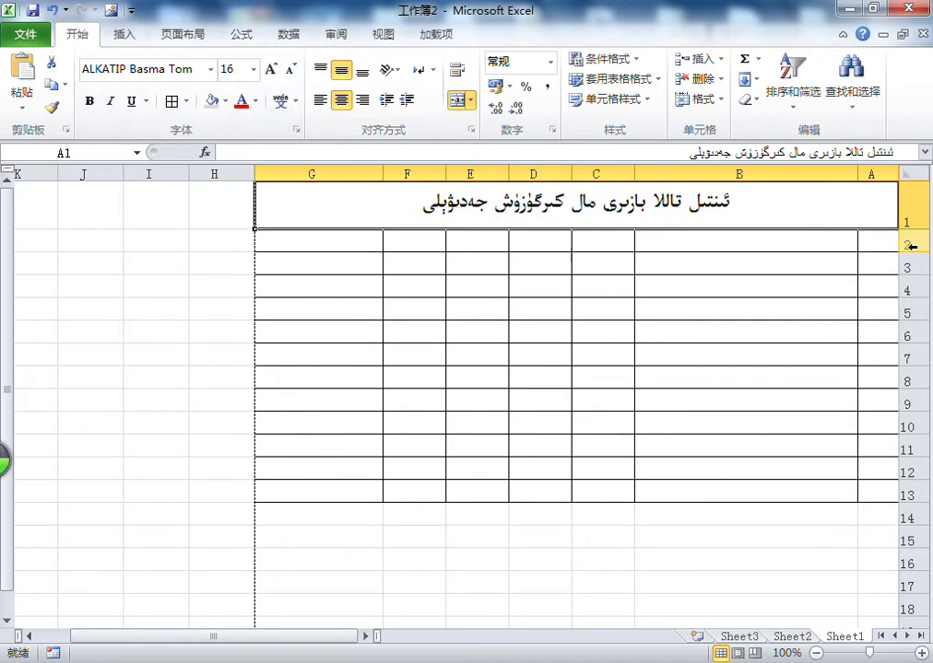
- Set row 2's height to 25
right_click(909, 246)
left_click(789, 471)
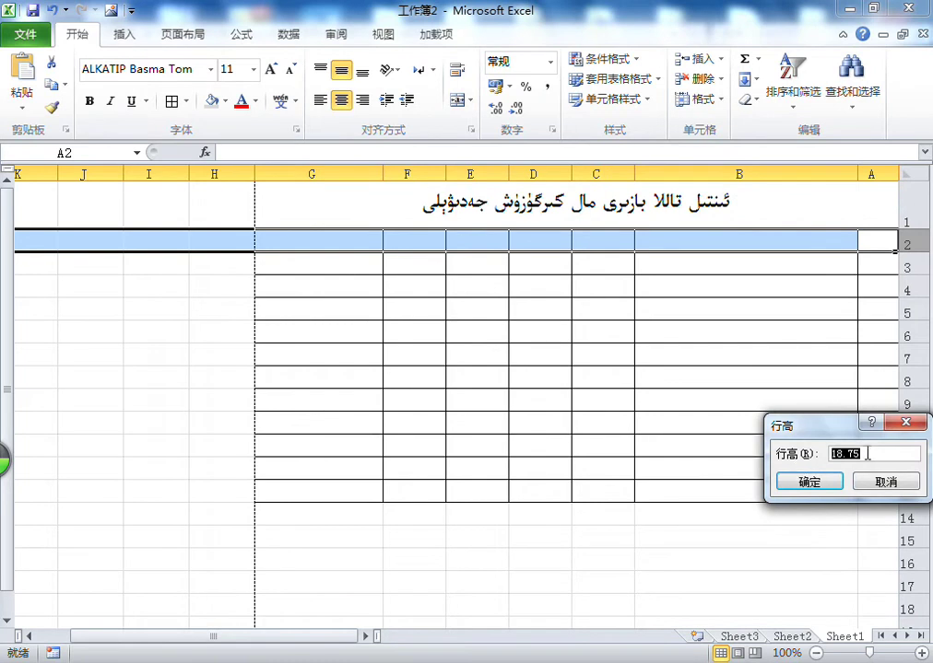
left_click(895, 485)
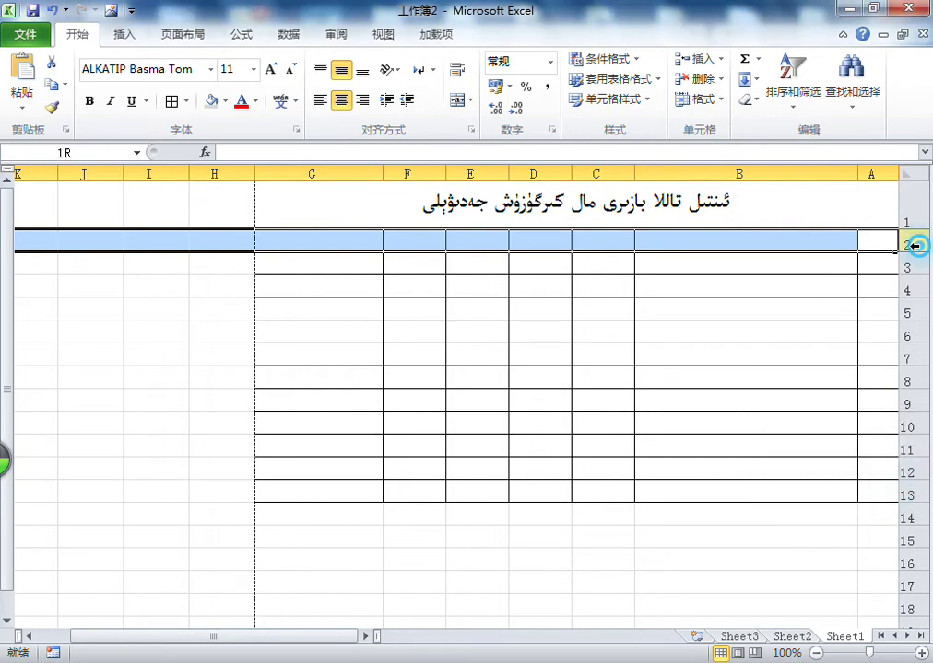
right_click(919, 247)
left_click(785, 474)
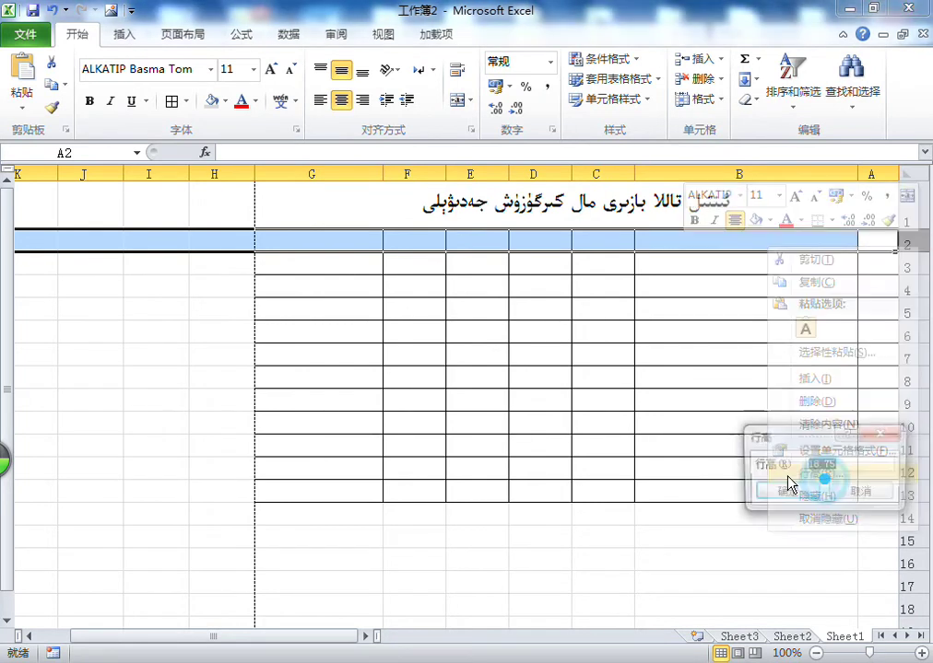
type("25")
key("Return")
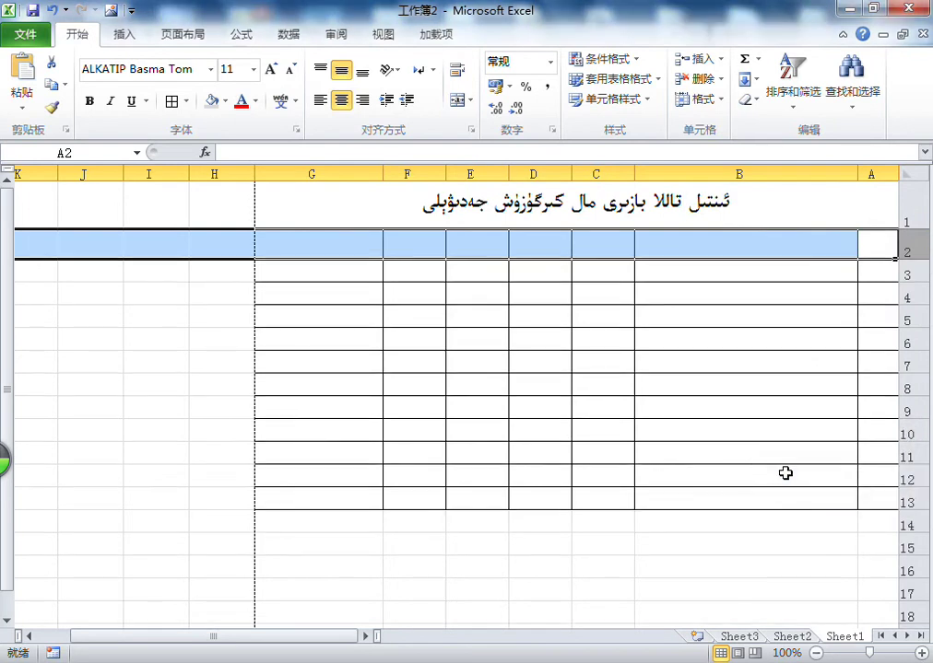
- Enter the headers رەتى, مال ئىسمى and كىرگۈزگەن باھاسى in A2–C2
left_click(876, 251)
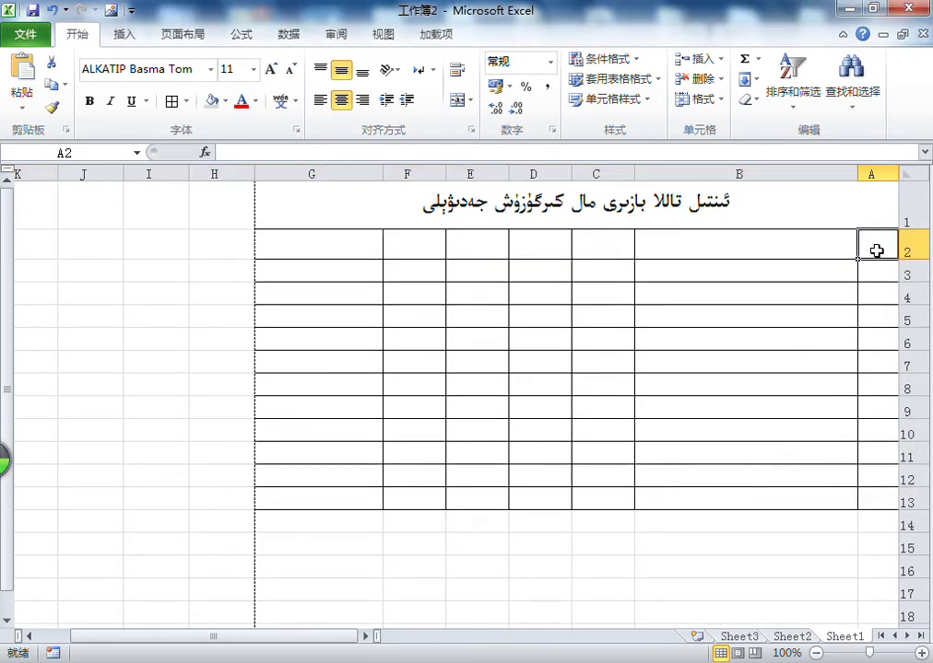
type("رەتى")
key("Tab")
type("مال ئىسمى")
key("Tab")
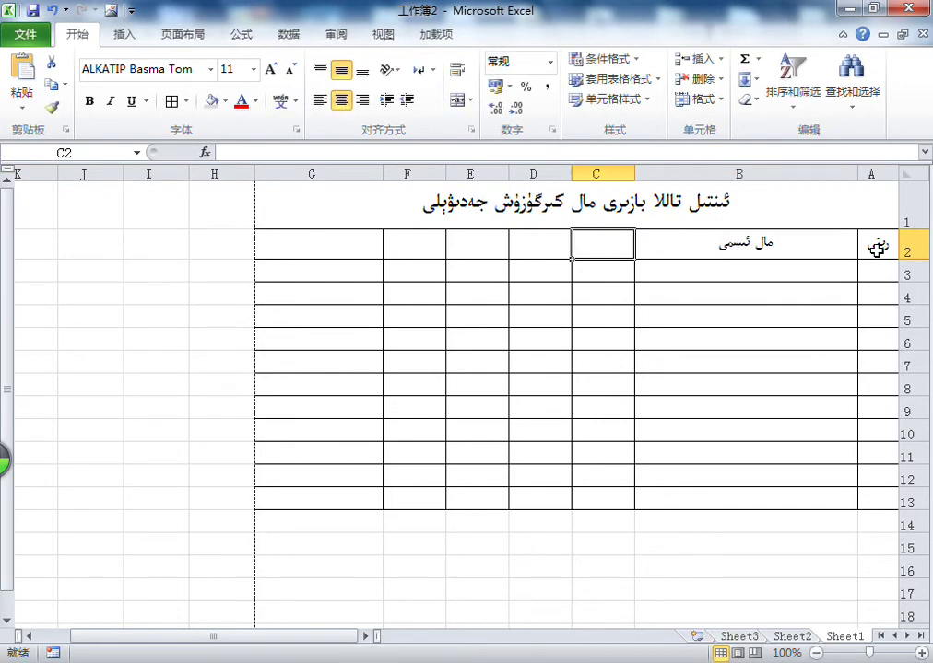
type("كىرگۈزگەن باھاسى")
key("Tab")
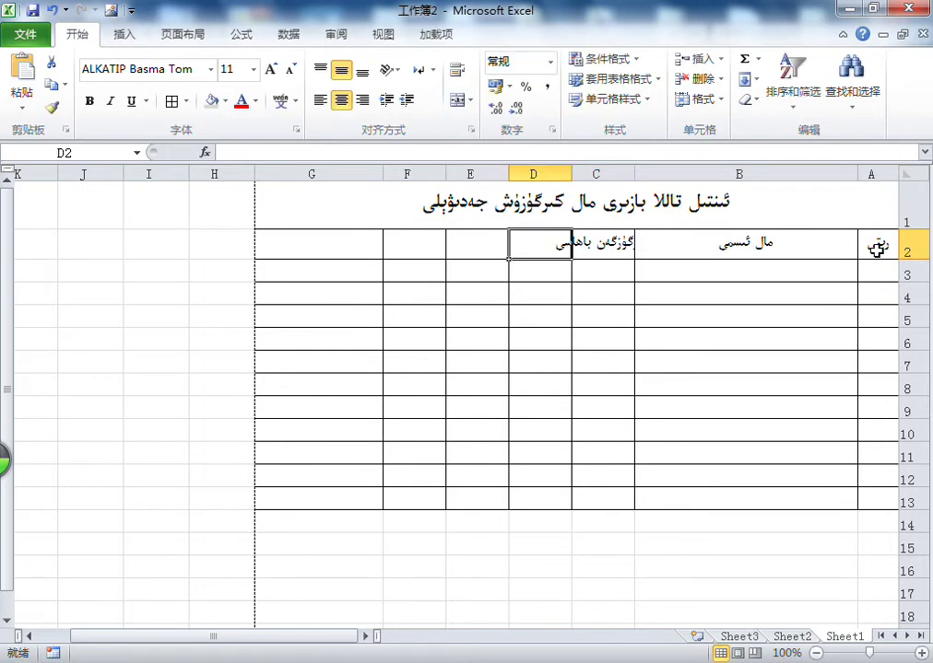
- Enter the headers كىرگۈزگەن سانى, كىرگۈزگەن جەمئىي, كىرگۈزگەن ۋاقتى and ئىزاھات in D2–G2
type("كىرگۈزگەن")
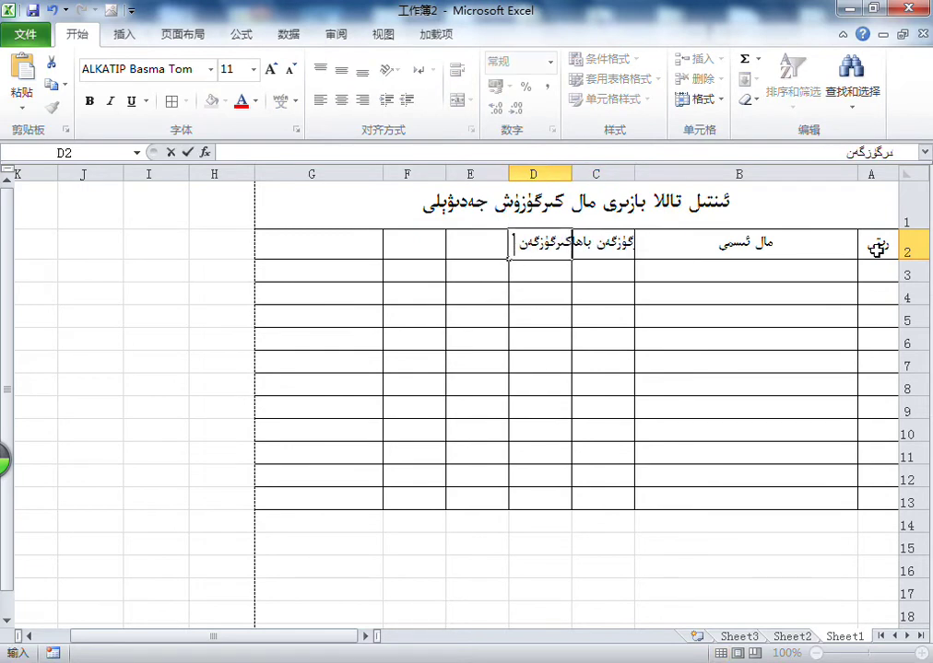
type(" سانى")
key("Tab")
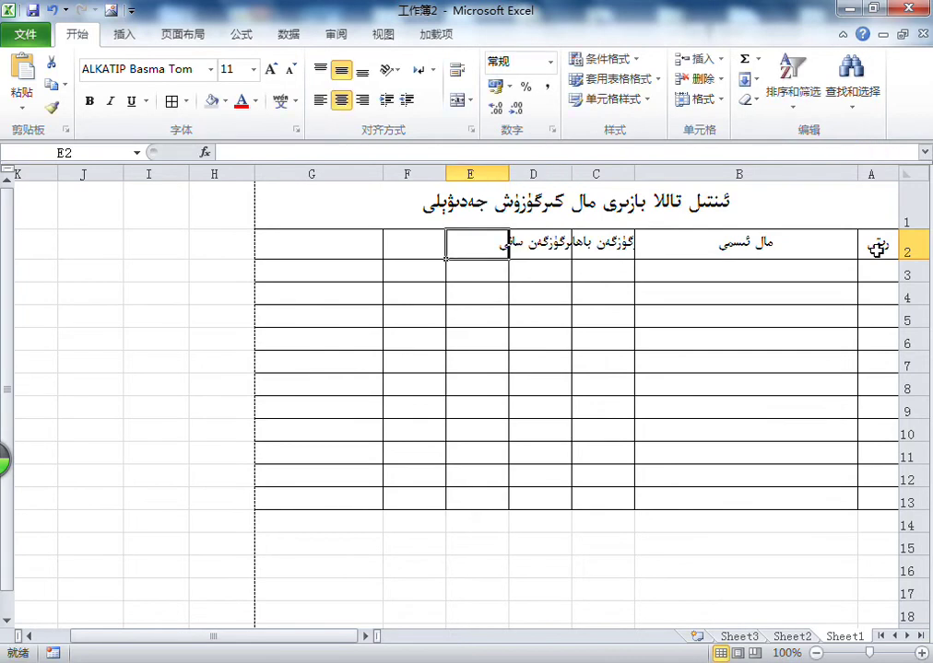
type("كىرگۈزگەن")
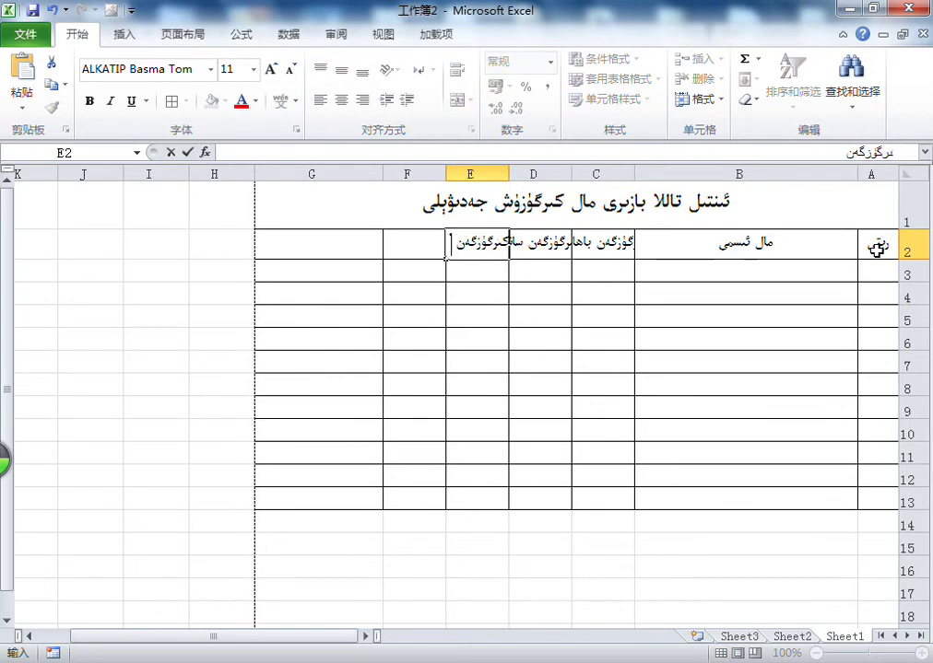
type(" جەمئىي")
key("Tab")
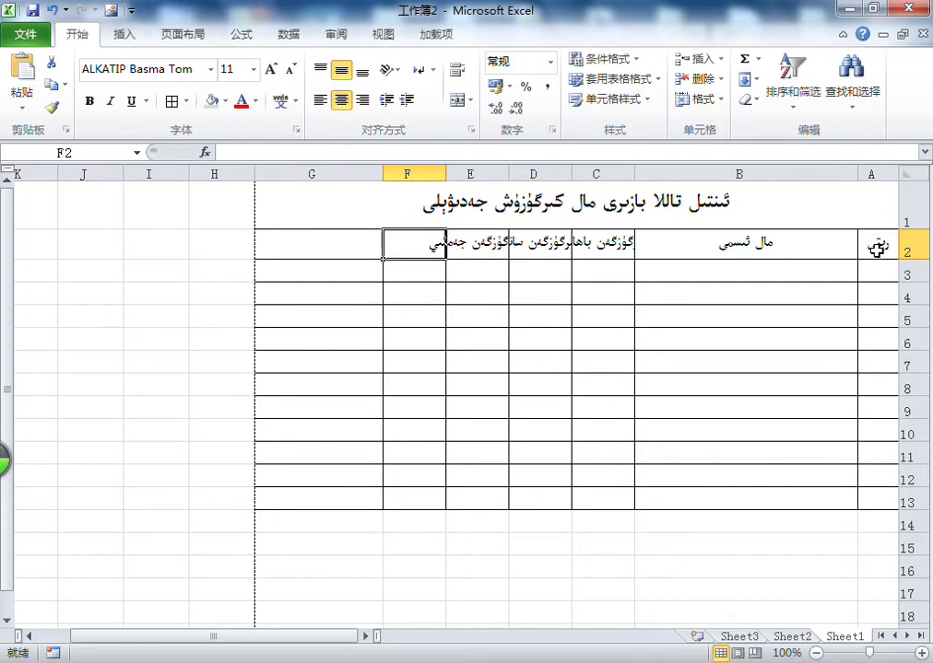
type("كىرگۈزگەن ۋاقتى")
key("Tab")
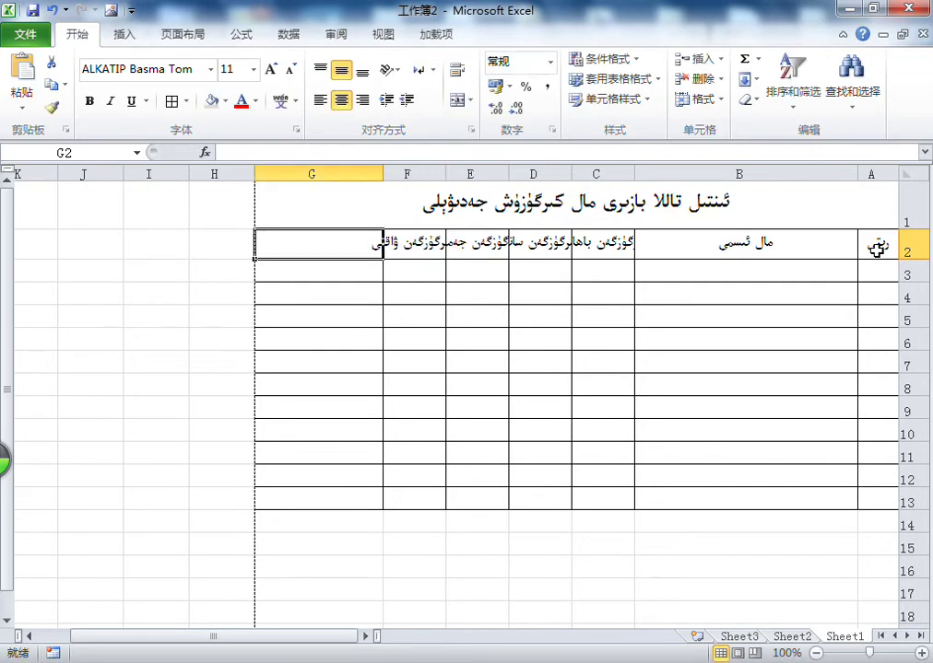
type("ئىزاھات")
key("Return")
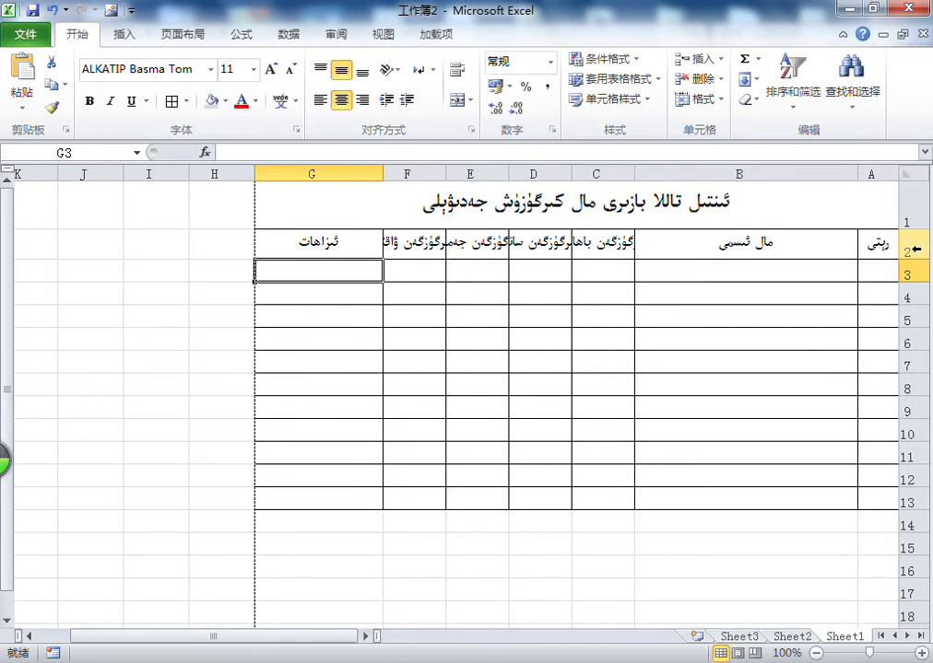
- Wrap the row 2 header text and set the row height to 70, then reduce it
left_click(916, 250)
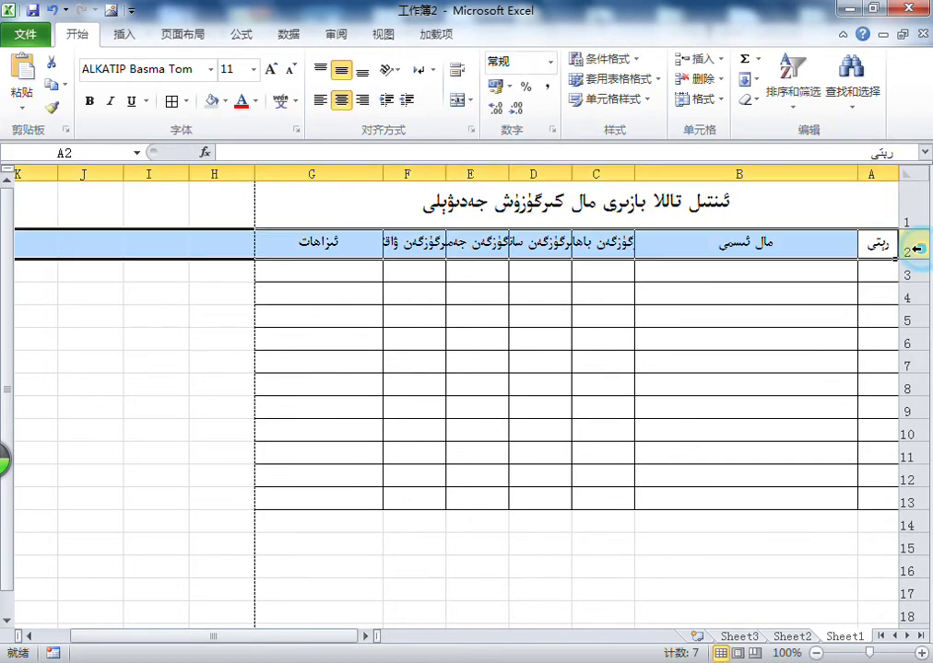
left_click(454, 71)
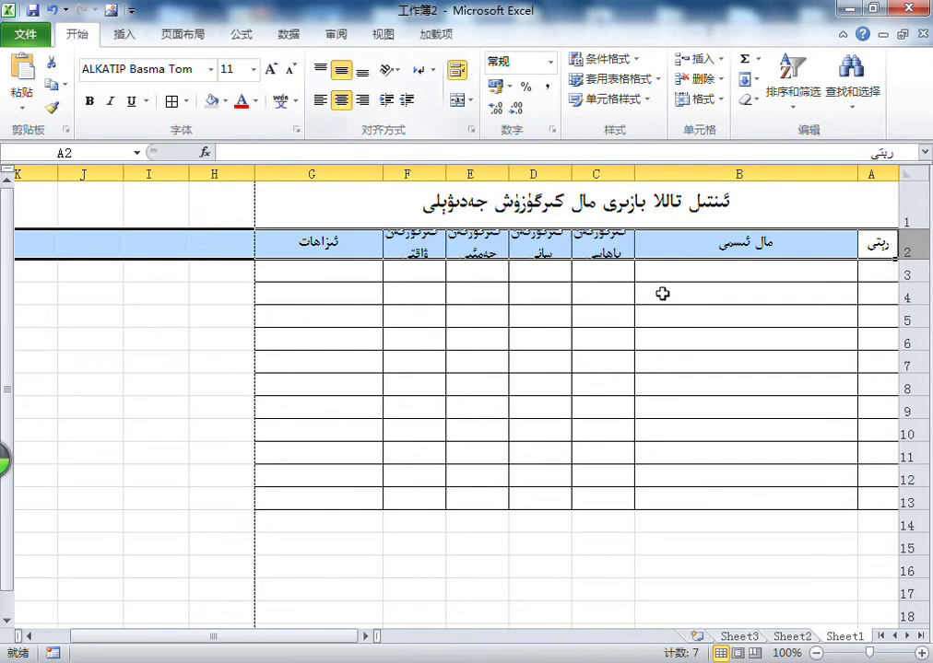
right_click(921, 247)
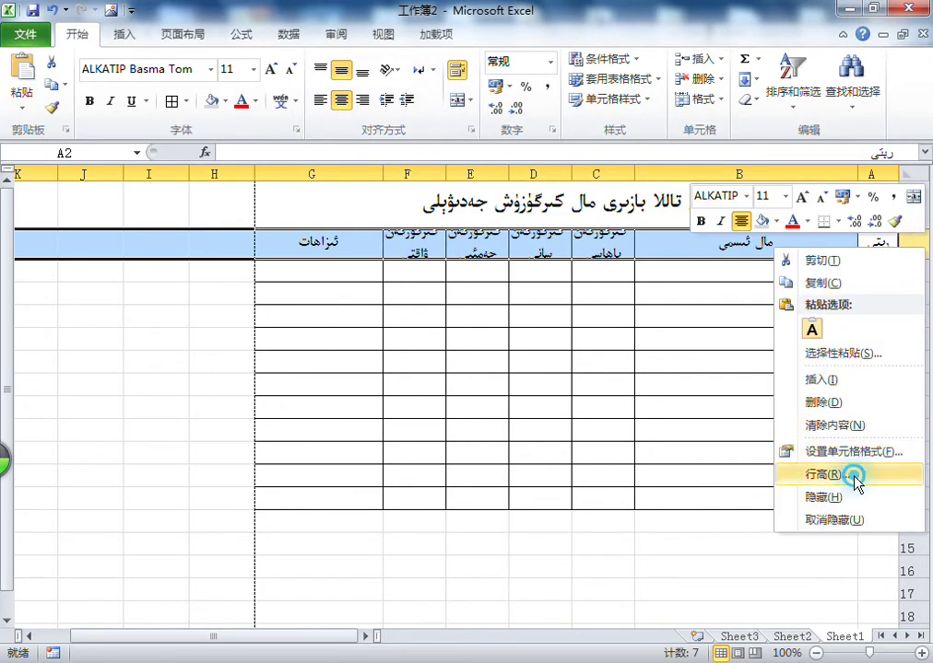
left_click(855, 473)
type("70")
key("Return")
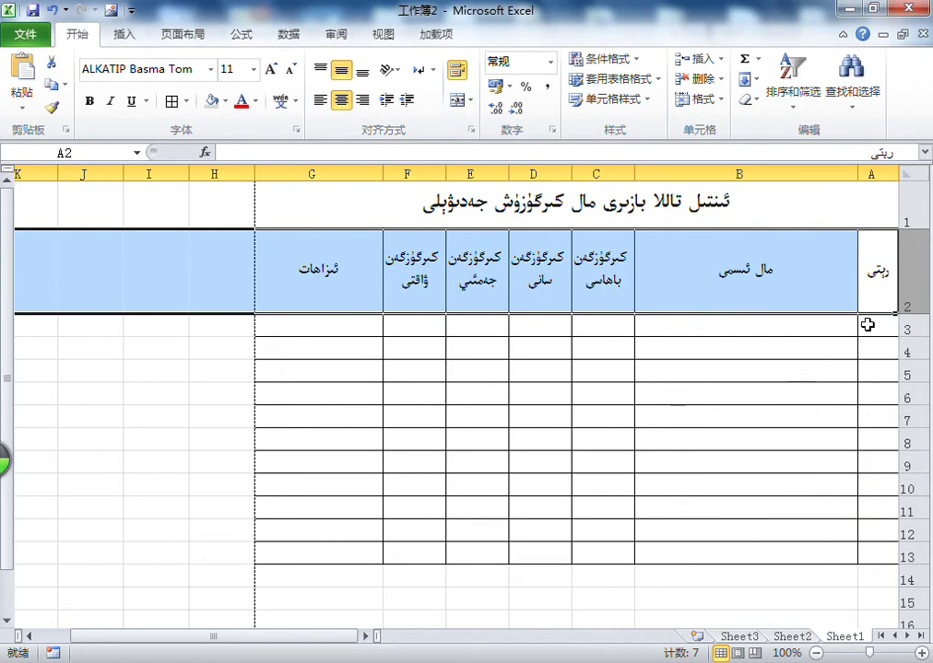
right_click(922, 293)
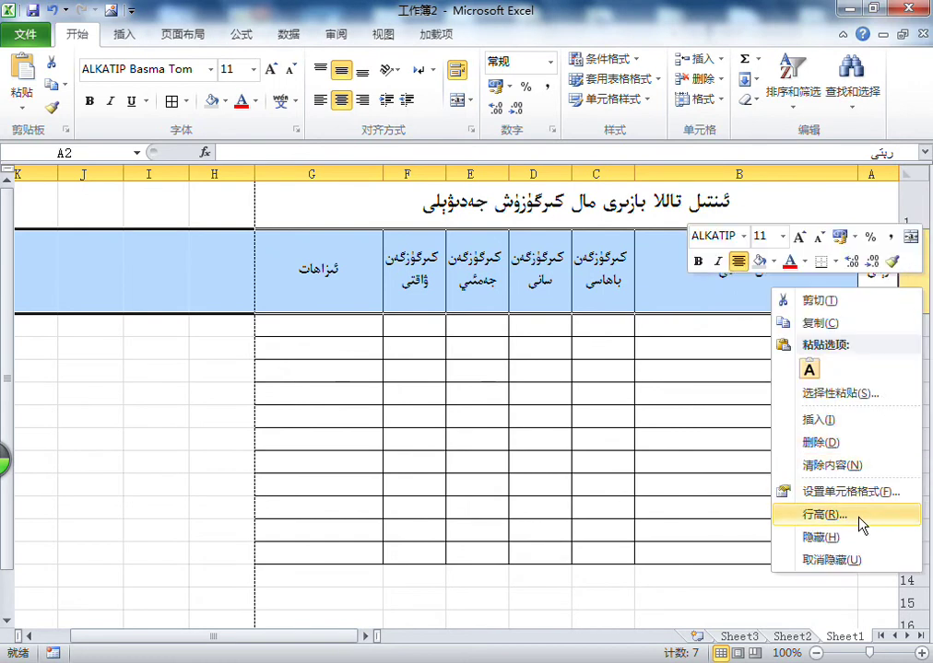
left_click(860, 516)
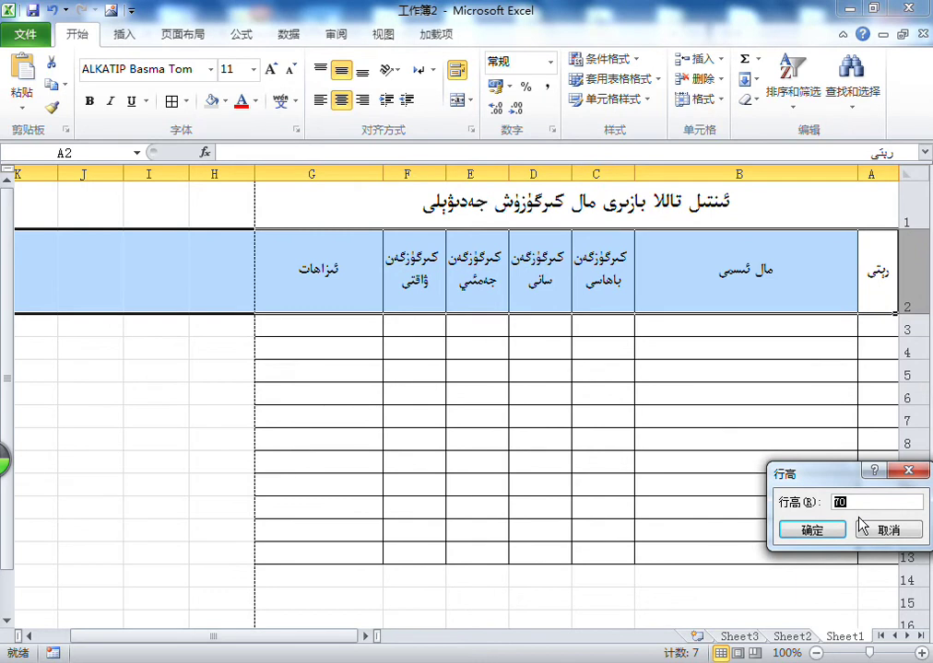
type("0")
key("Return")
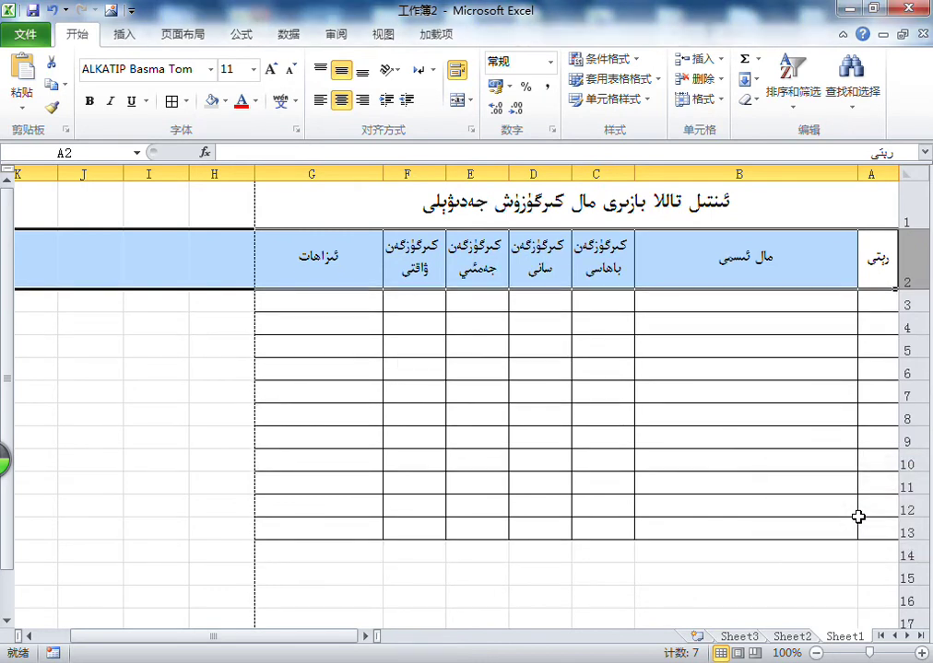
left_click(670, 270)
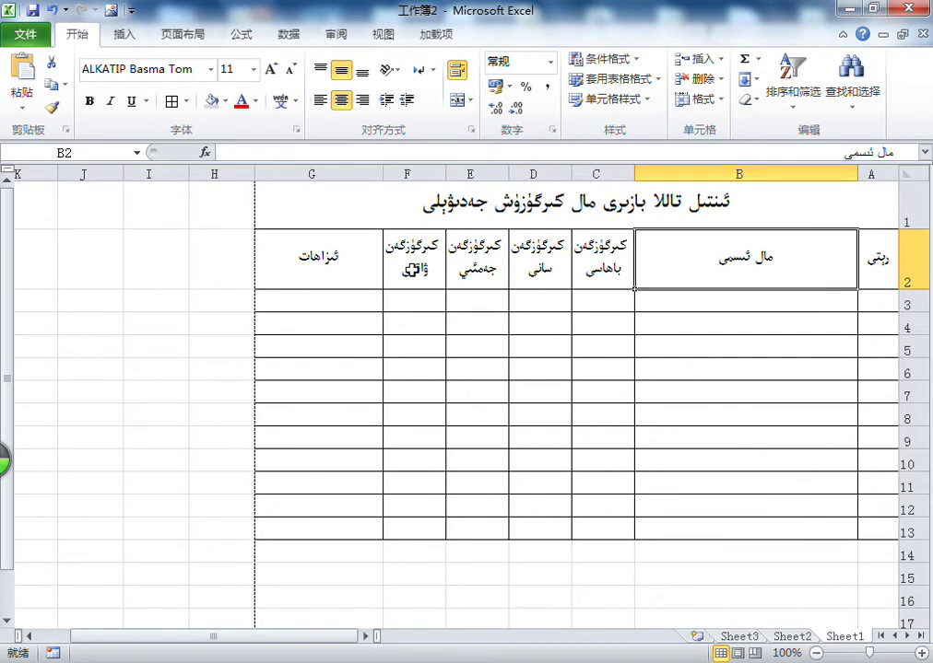
- Set column B's width to 25
left_click(426, 269)
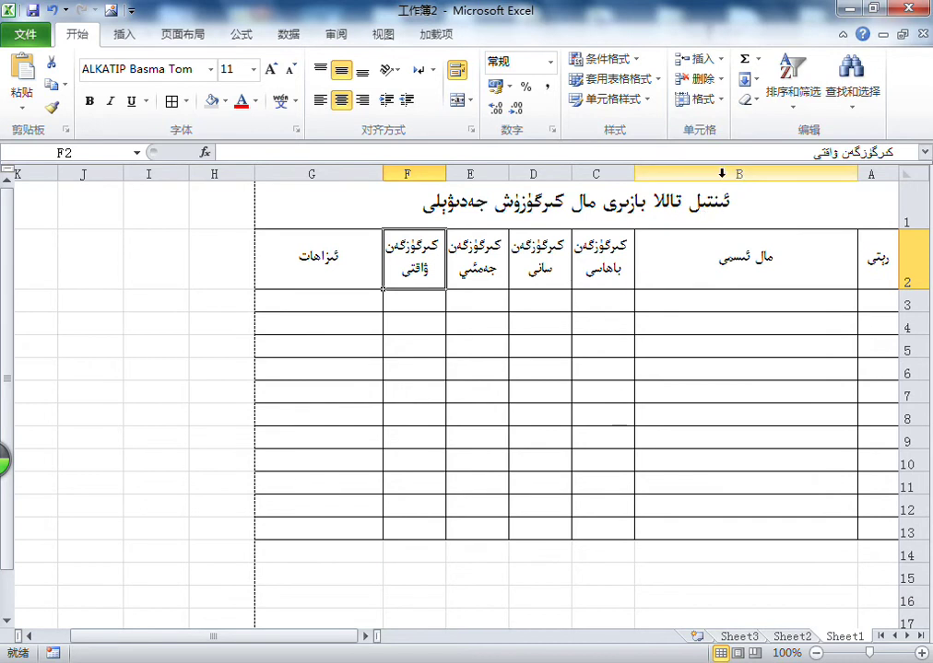
left_click(718, 174)
right_click(718, 175)
left_click(701, 402)
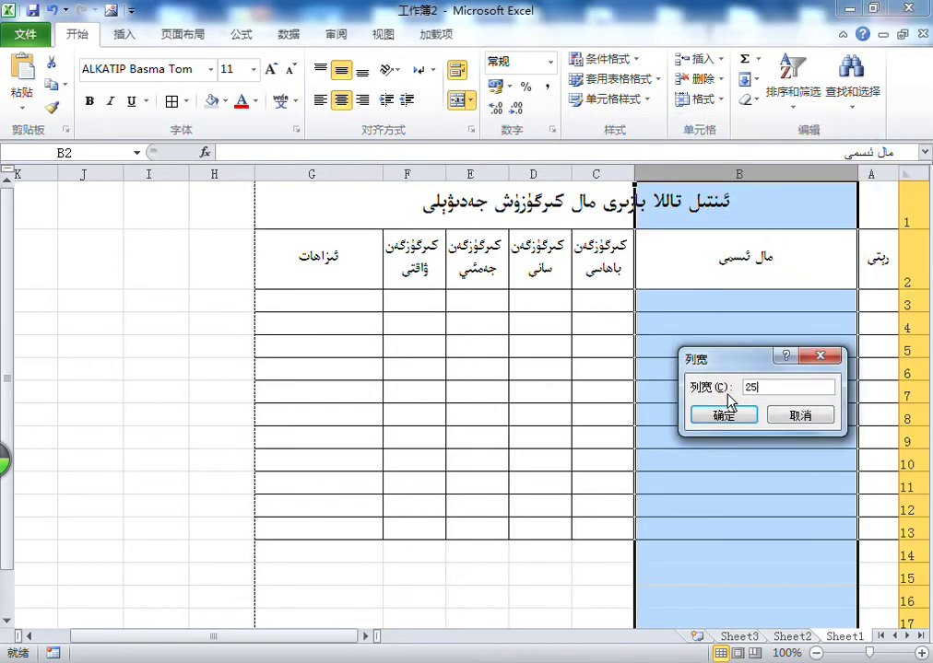
left_click(724, 414)
- Widen column F so its header fits on one line
right_click(456, 174)
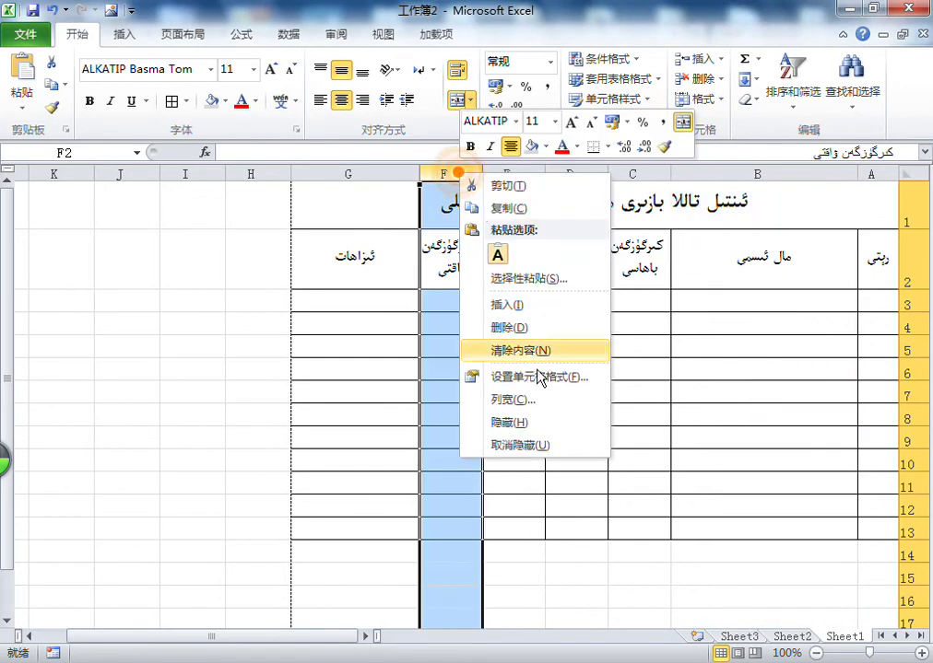
left_click(532, 402)
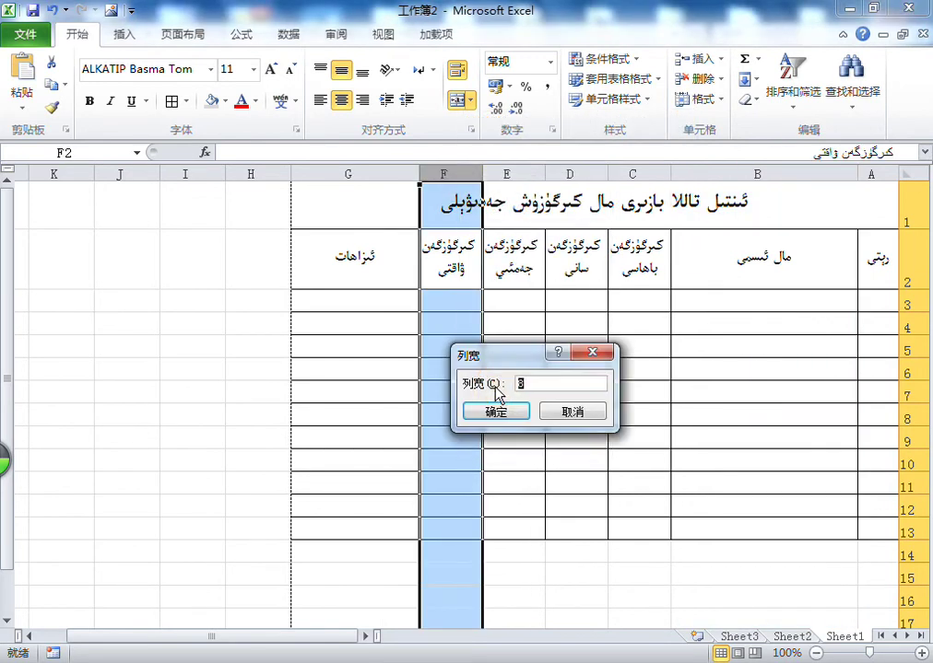
key("Return")
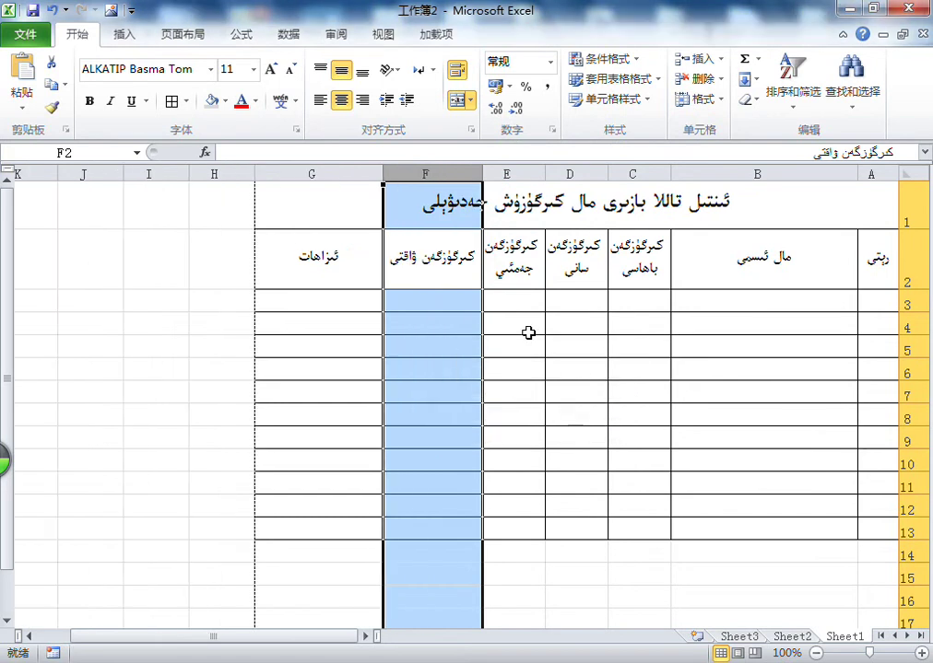
left_click(526, 306)
left_click(461, 298)
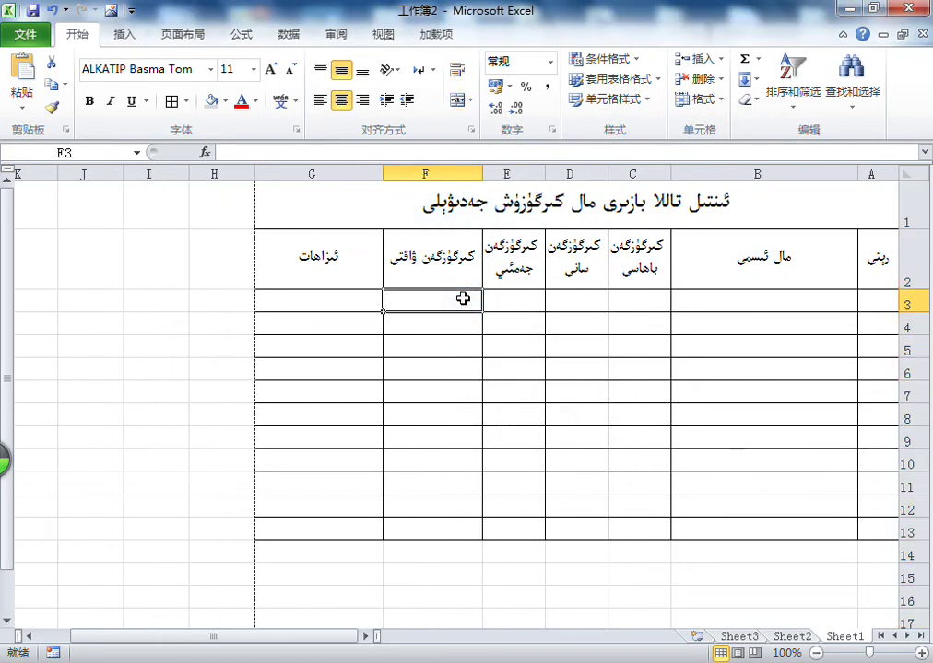
- Rename the Sheet1 tab to كىرگۈزۈش
left_click(788, 300)
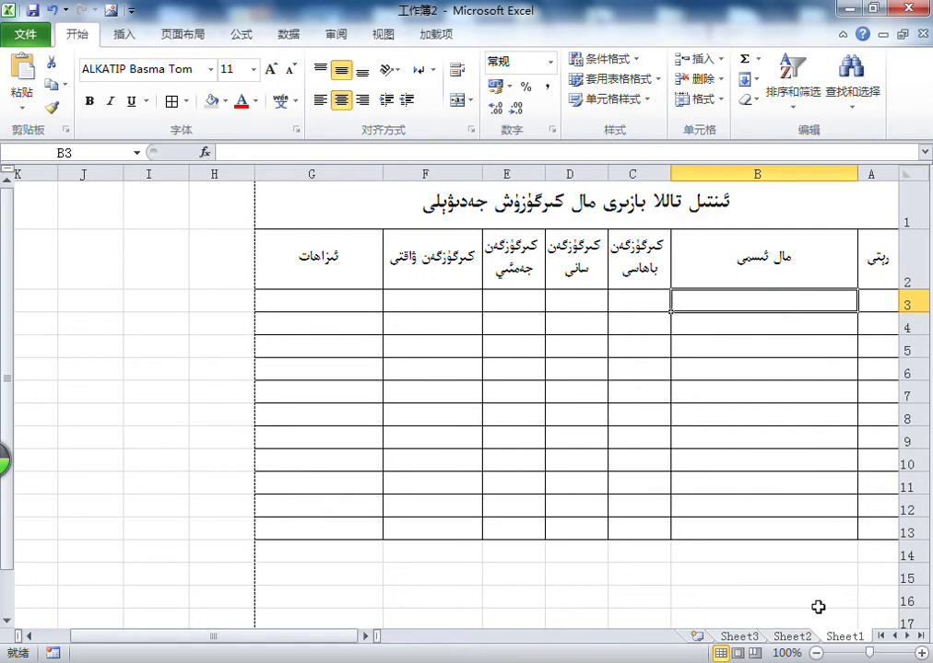
double_click(845, 636)
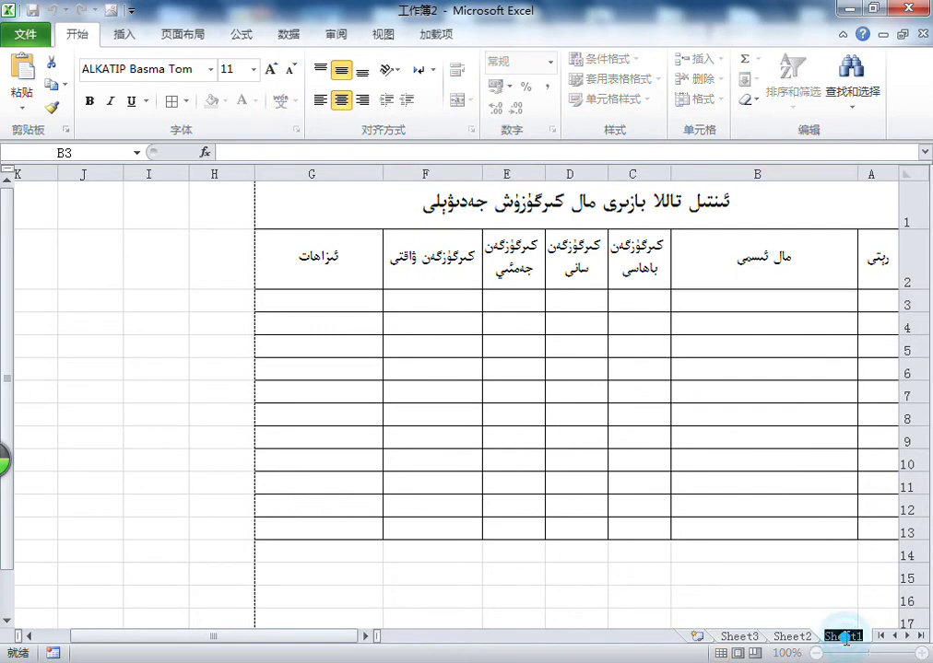
left_click(827, 582)
left_click(845, 636)
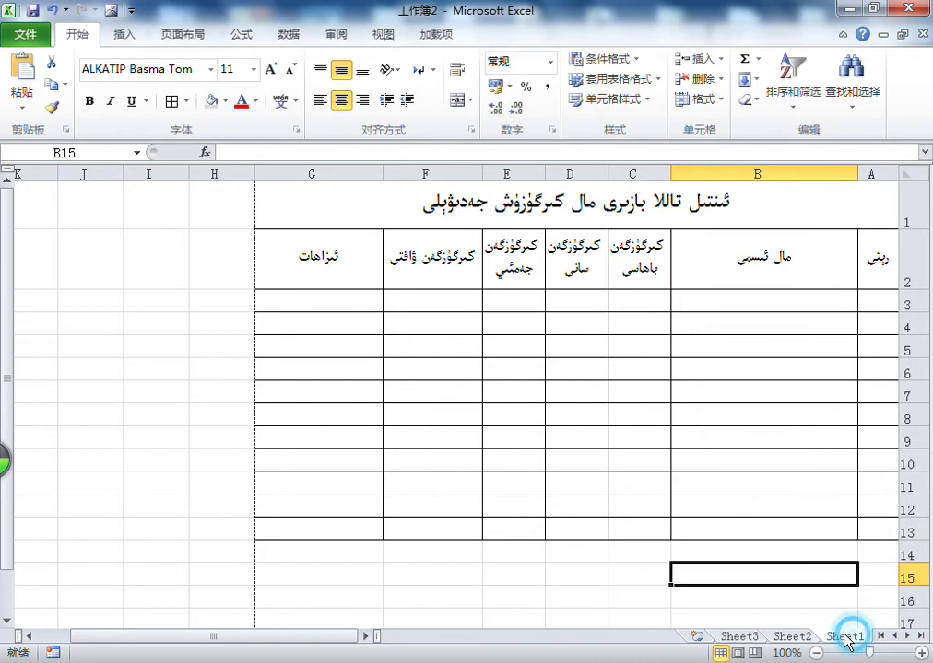
double_click(844, 636)
type("كىرگۈزۈش")
key("Return")
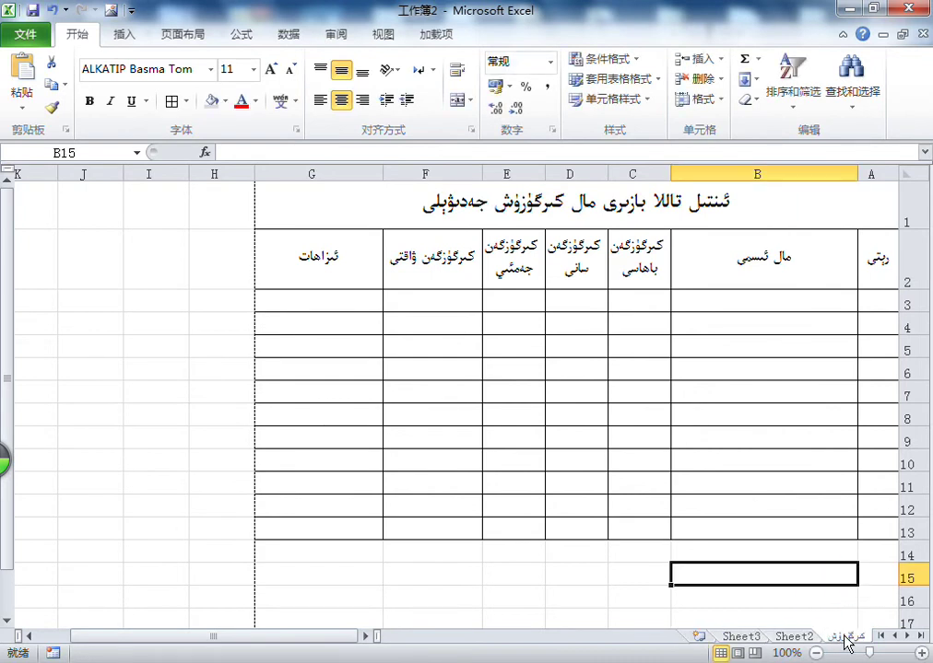
left_click(687, 202)
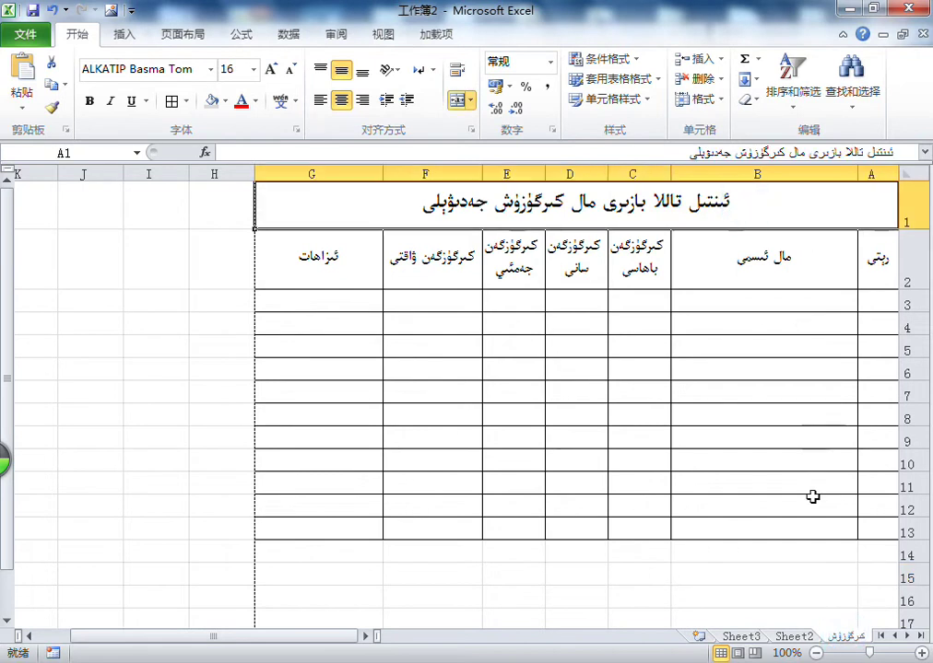
- Switch Sheet2 to a right-to-left layout
left_click(793, 636)
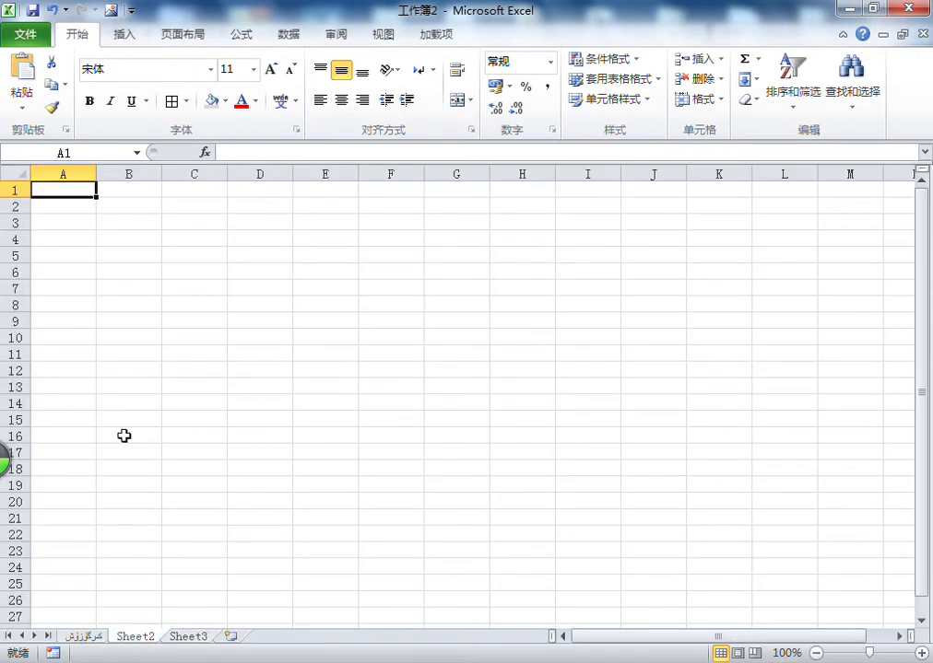
left_click(197, 35)
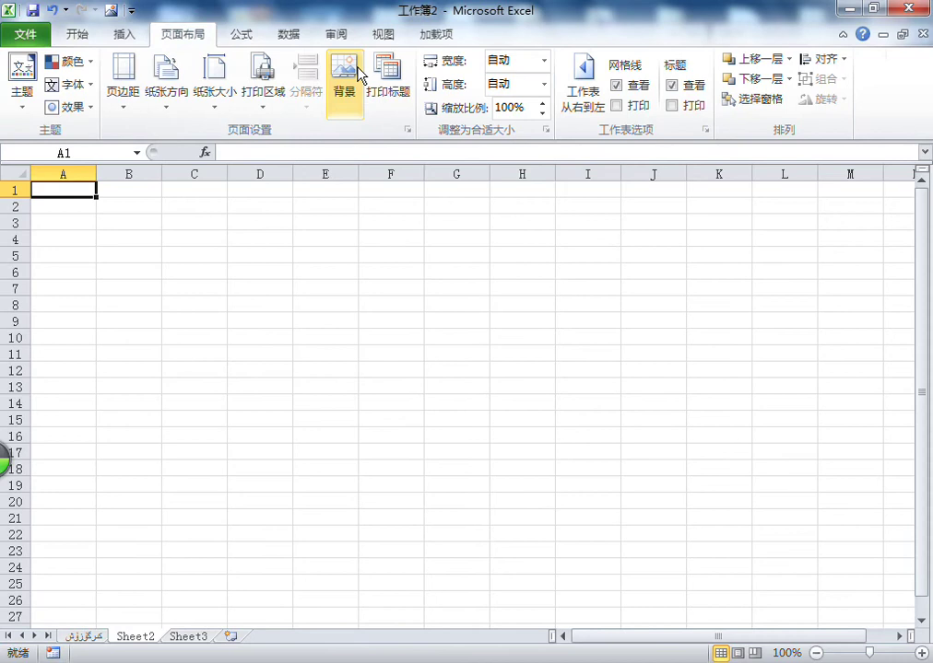
left_click(572, 85)
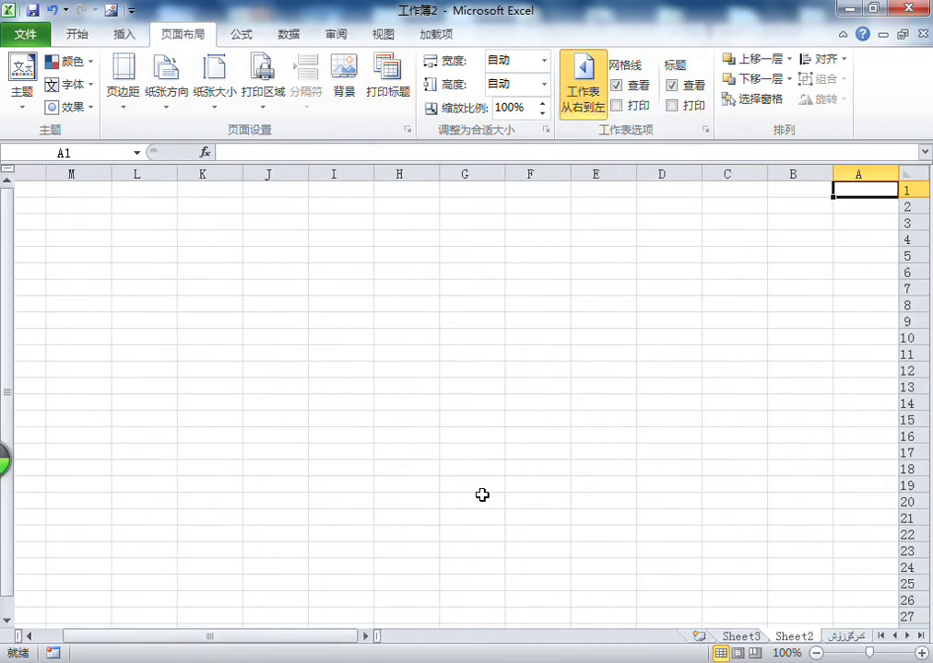
- Return to the كىرگۈزۈش sheet and select the entire worksheet
left_click(849, 637)
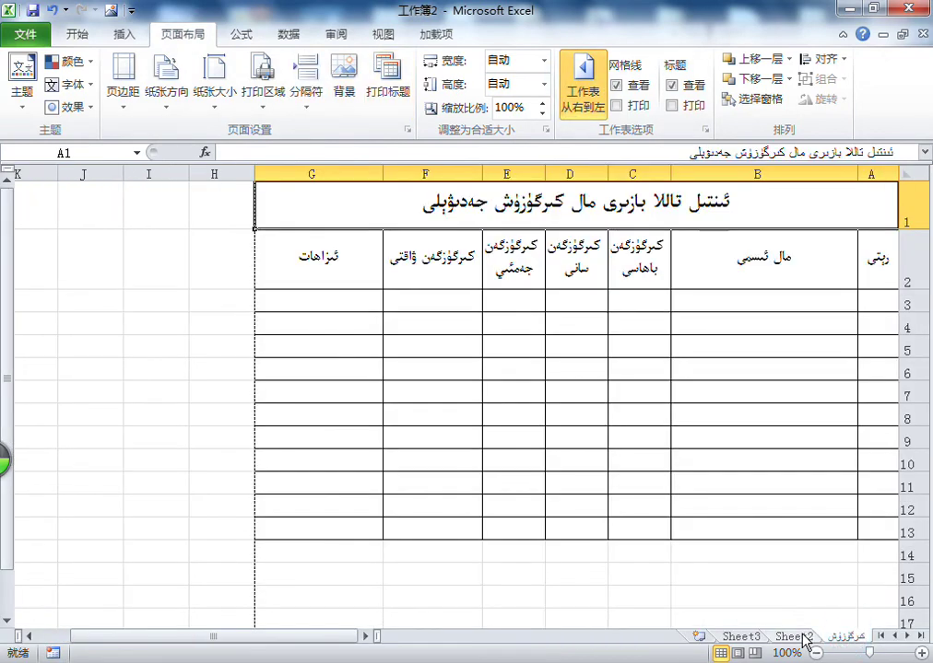
left_click(798, 637)
left_click(832, 637)
left_click(735, 343)
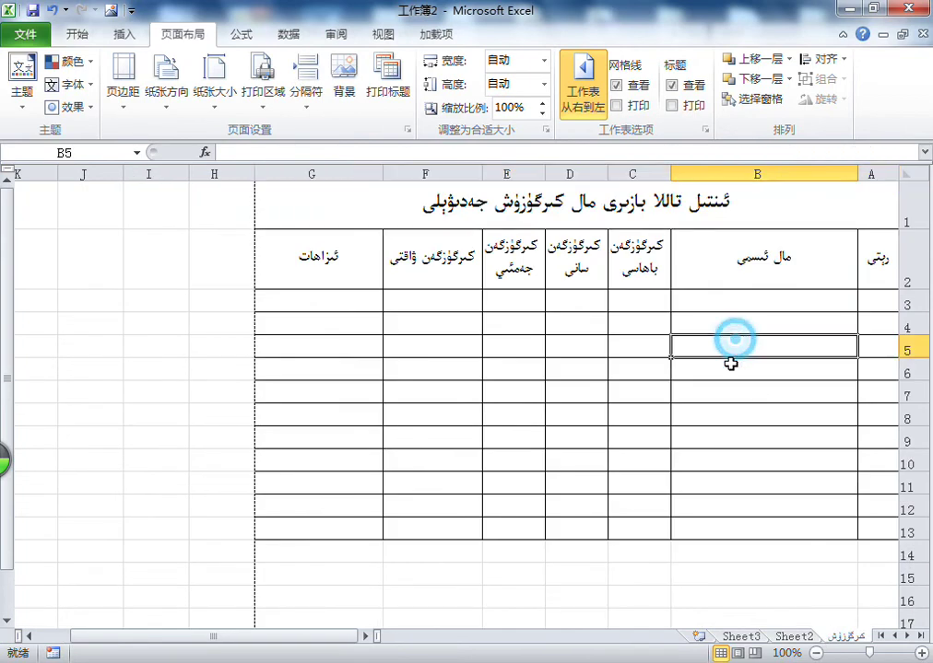
mouse_move(860, 207)
left_mouse_down()
mouse_move(611, 372)
mouse_move(611, 465)
left_mouse_up()
left_click(770, 265)
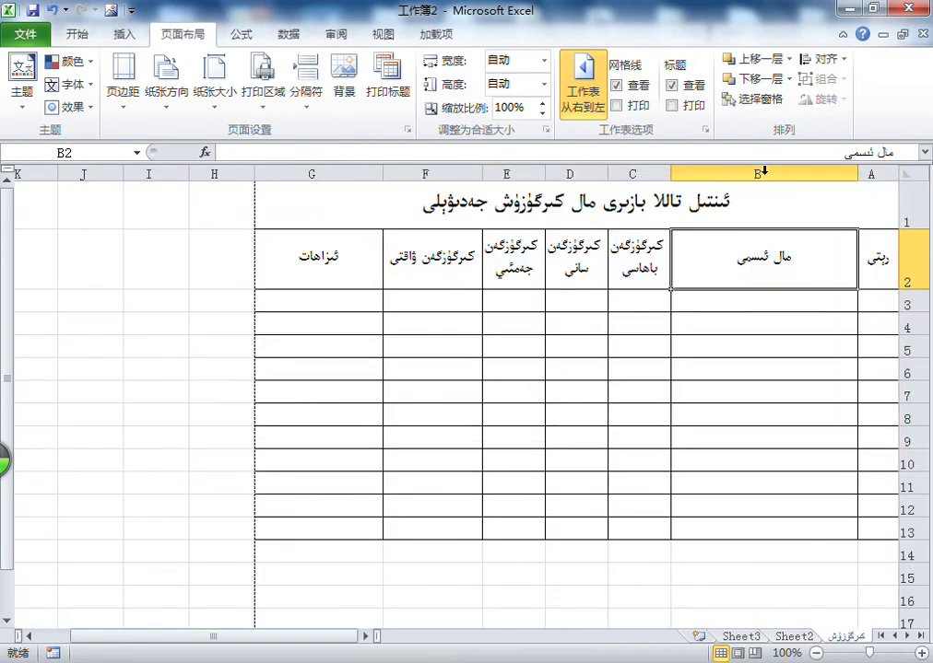
left_click(915, 176)
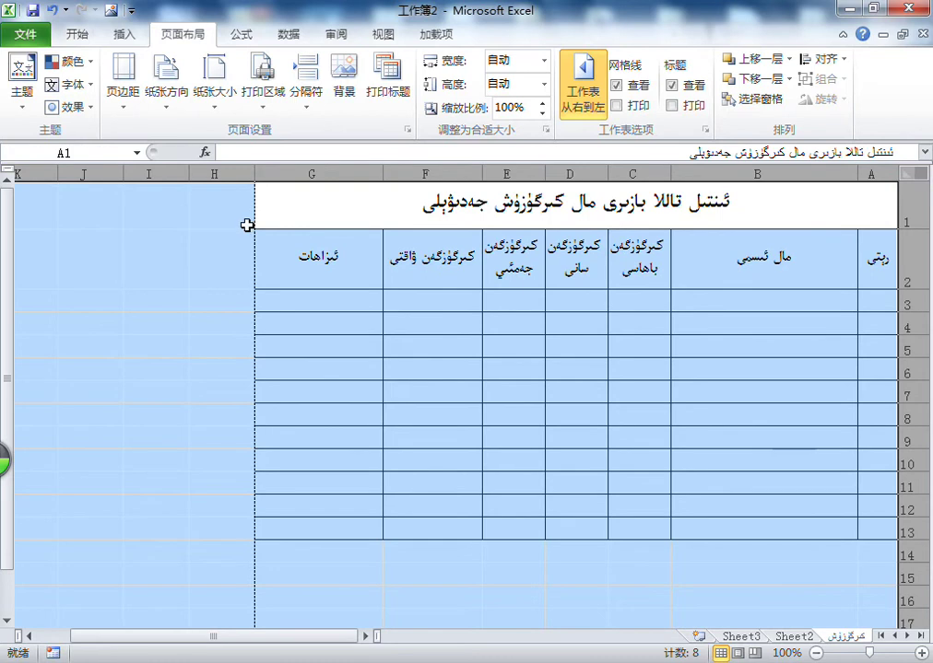
- Copy the whole كىرگۈزۈش sheet and paste it into Sheet2
left_click(80, 35)
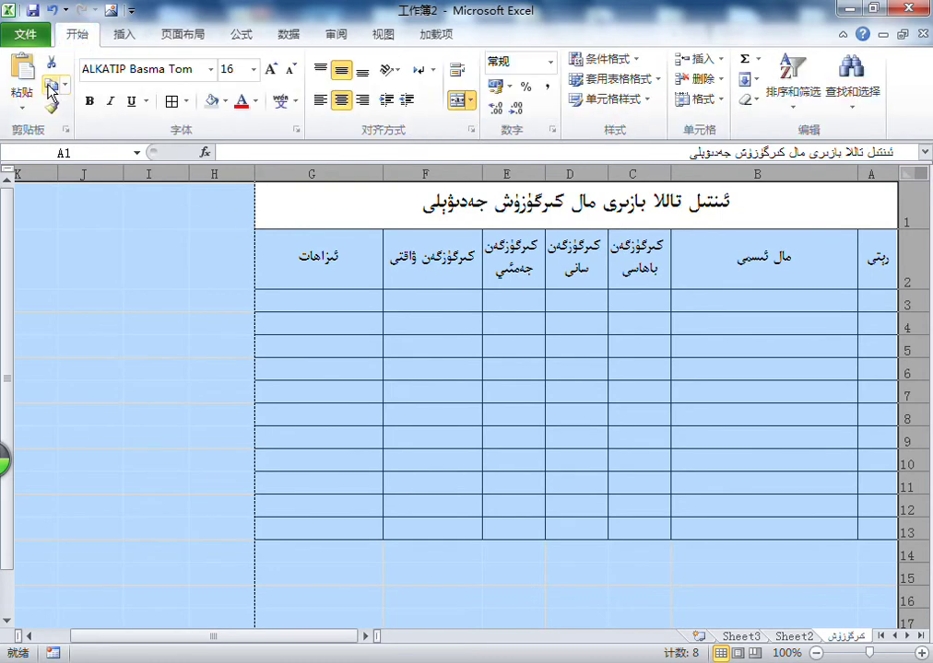
left_click(51, 83)
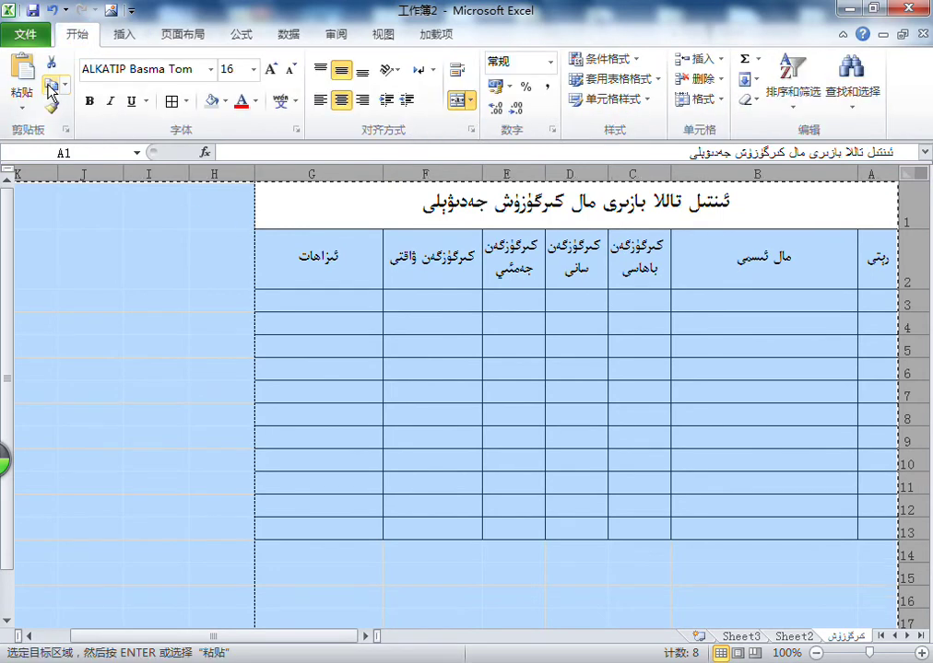
left_click(796, 638)
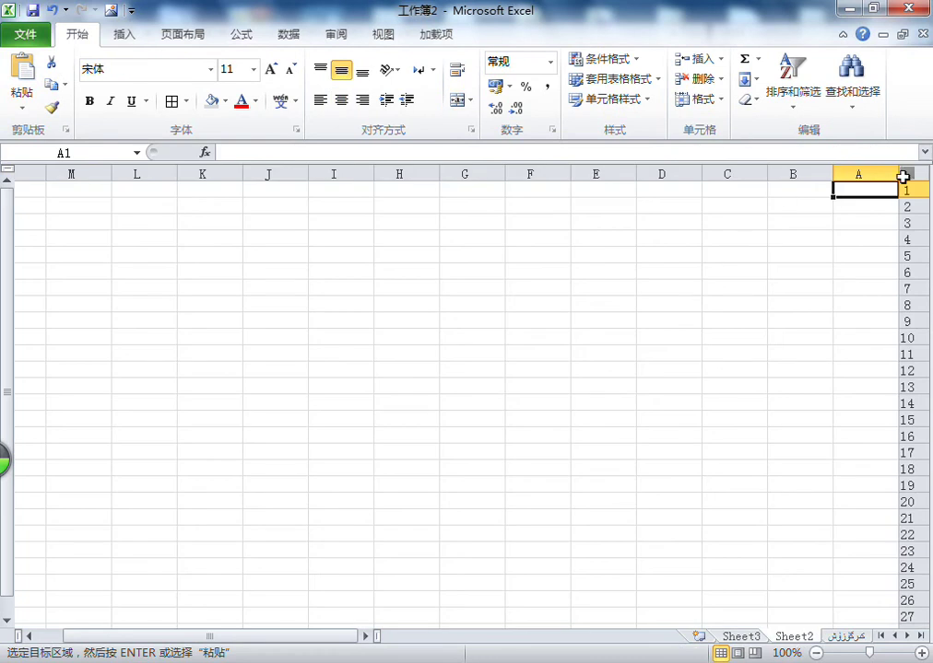
left_click(918, 176)
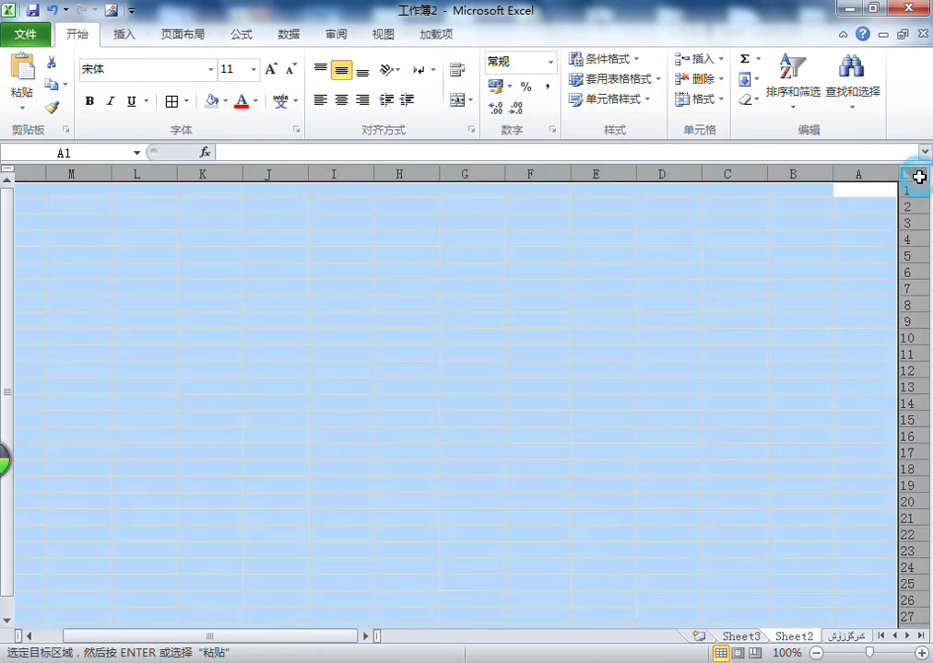
left_click(22, 72)
left_click(710, 264)
left_click(699, 296)
left_click(663, 198)
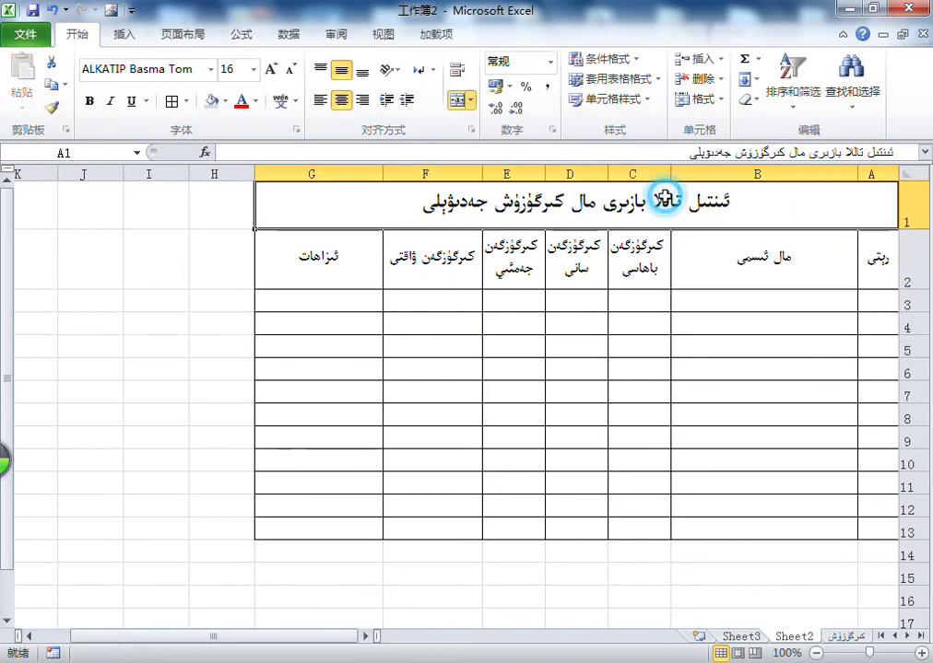
double_click(545, 201)
- Change Sheet2's title word from كىرگۈزۈش to سېتىش
double_click(553, 200)
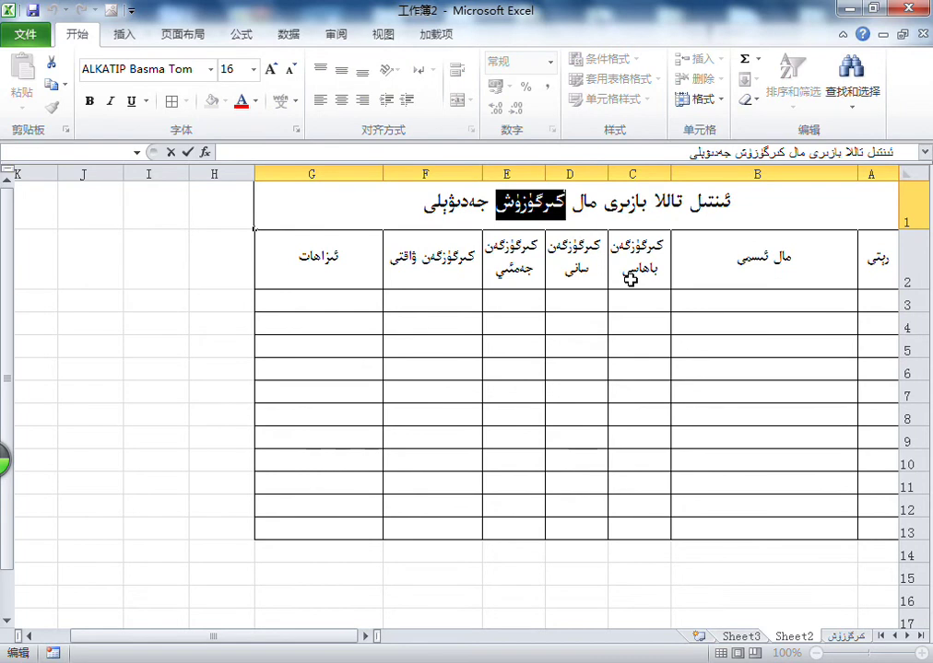
type("سېتىش")
key("Return")
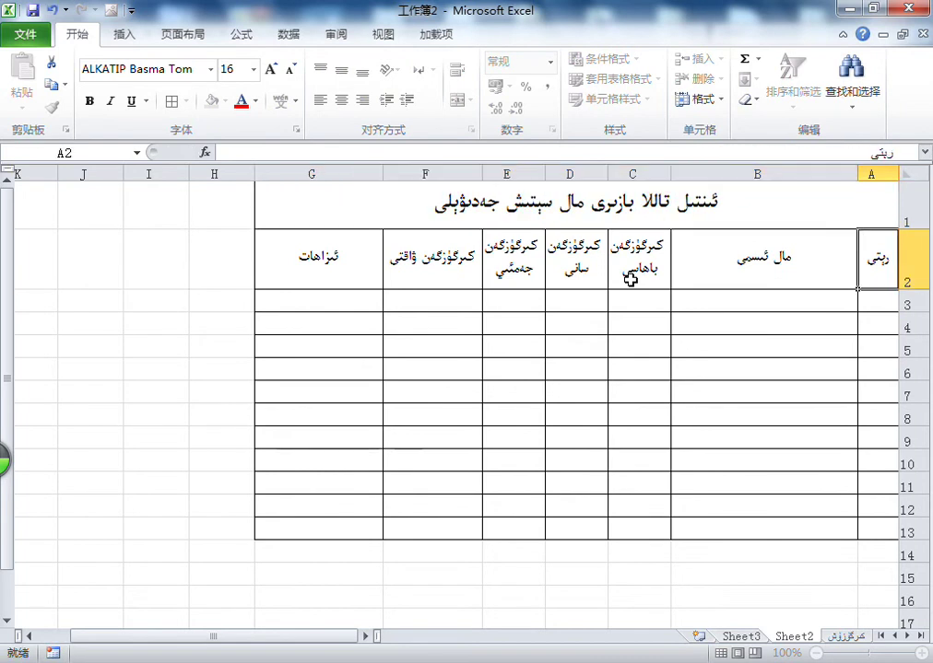
- Retype headers C2–F2 as ساتقان باھا, ساتقان سانى, ساتقان جەمئى and ساتقان ۋاقتى
left_click(640, 272)
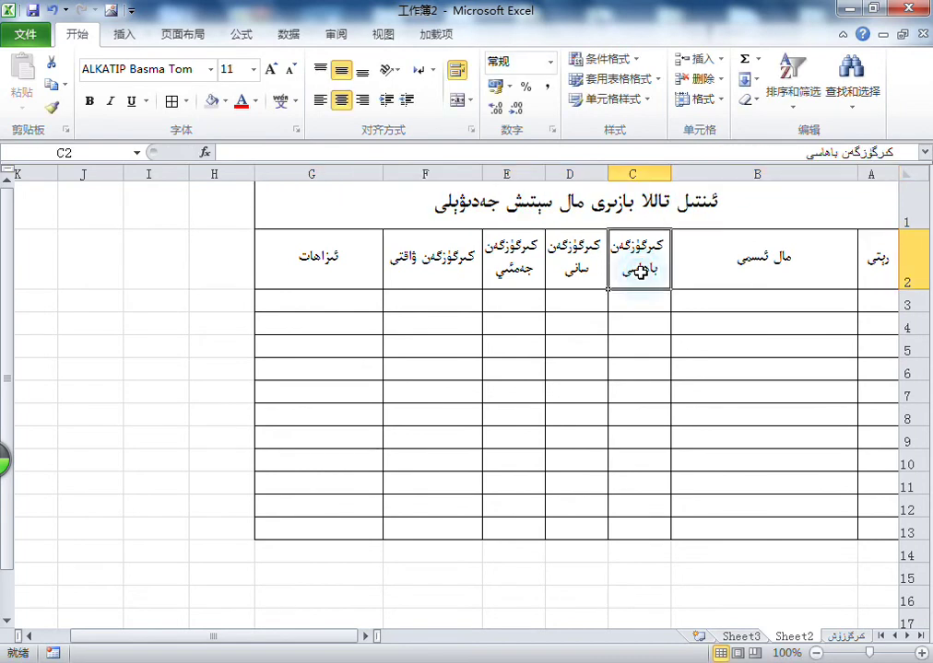
type("ساتقان باھا")
key("Tab")
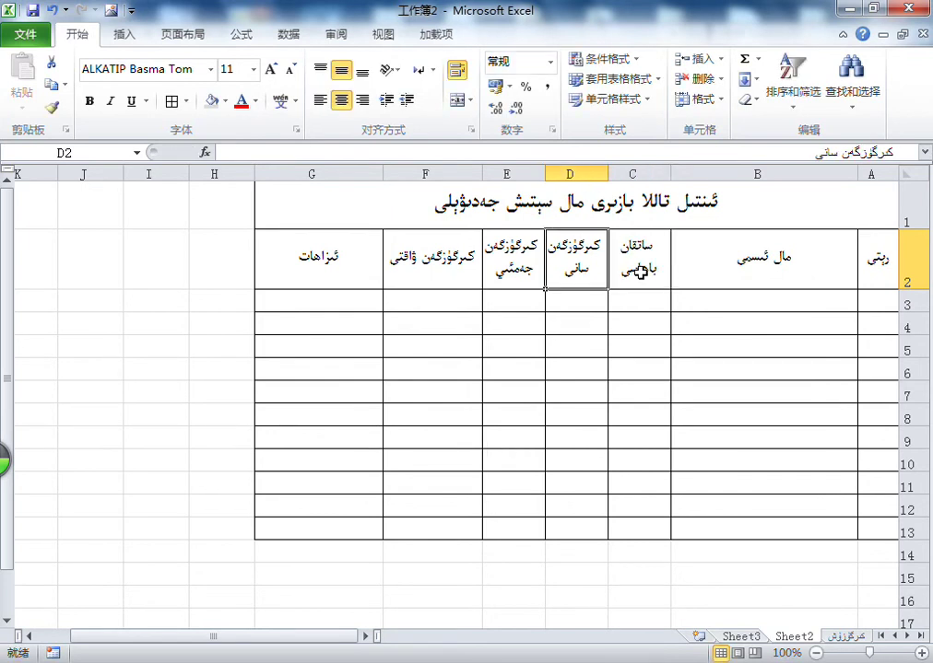
type("ساتقان سانى")
key("Tab")
type("ساتقان جەمئى")
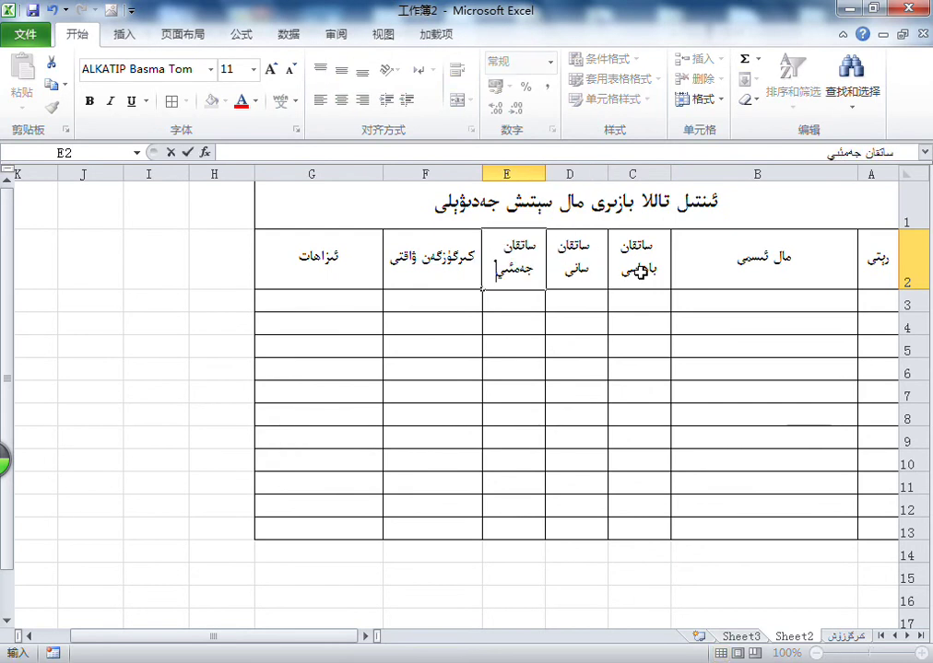
key("Tab")
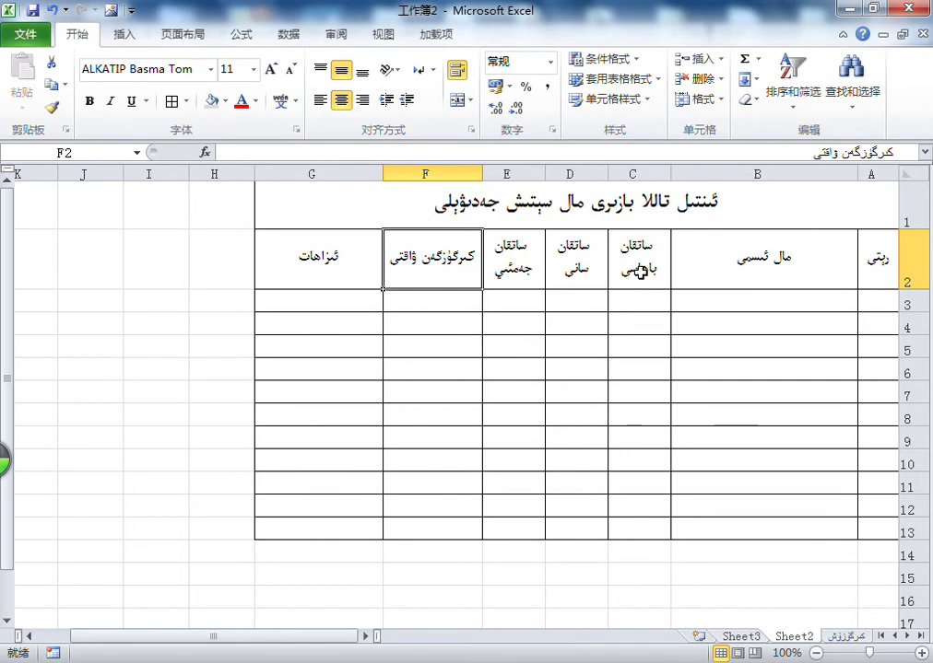
type("ساتقان ۋاقتى")
key("Return")
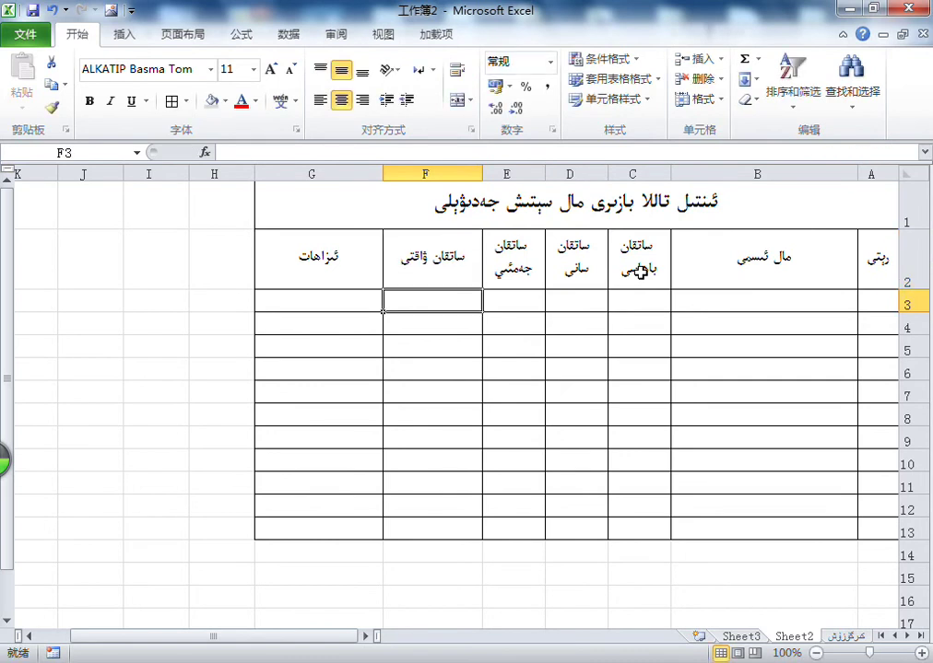
left_click(722, 267)
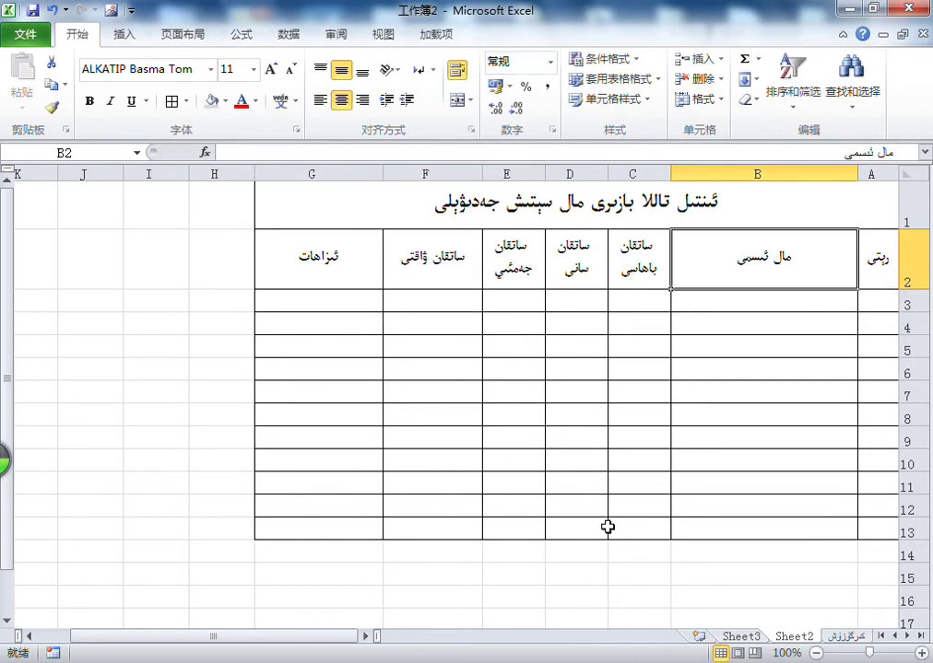
left_click(698, 530)
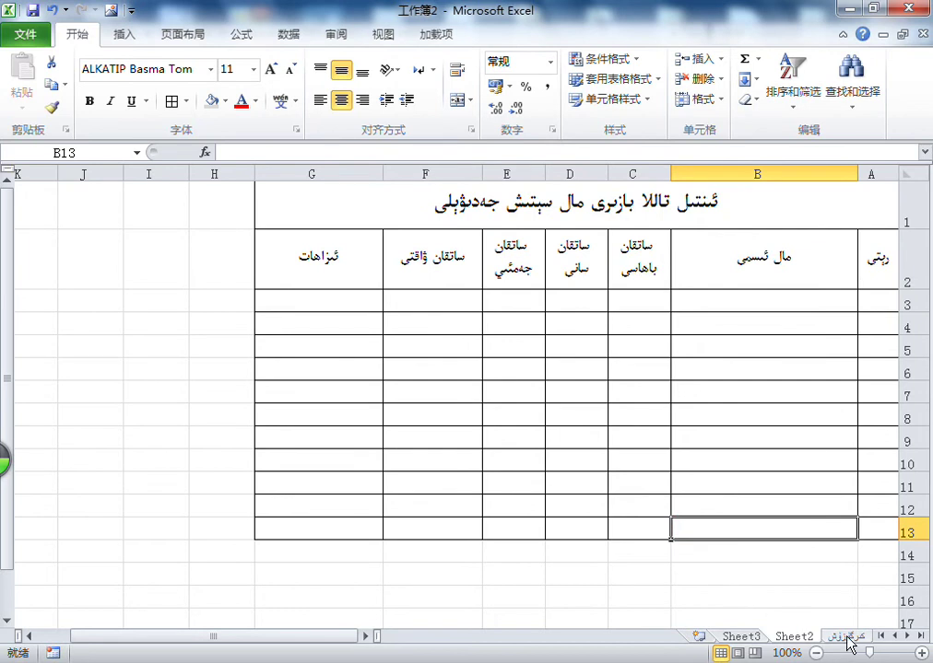
- Fill A3:A12 with 1–10 on the كىرگۈزۈش sheet and move its tab between Sheet3 and Sheet2
left_click(846, 640)
left_click(878, 310)
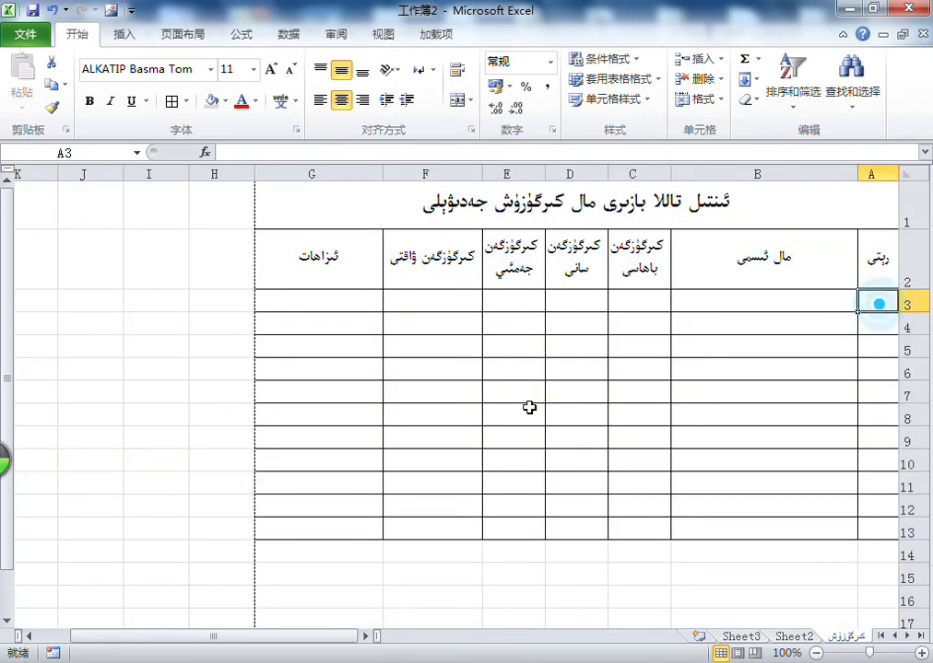
type("1")
key("Return")
type("2")
key("Return")
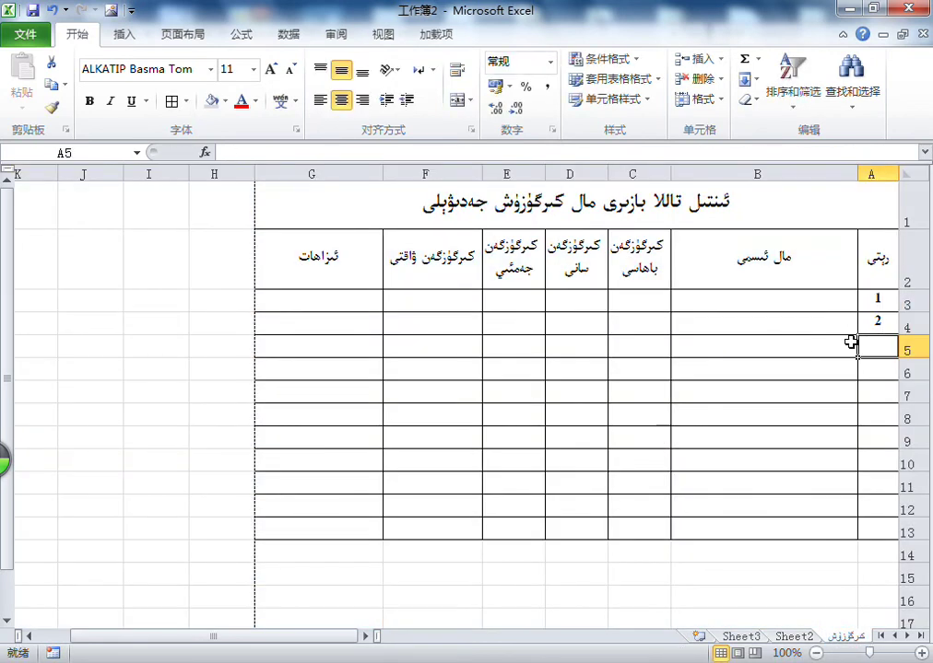
left_click_drag(887, 303, 858, 512)
left_click(808, 530)
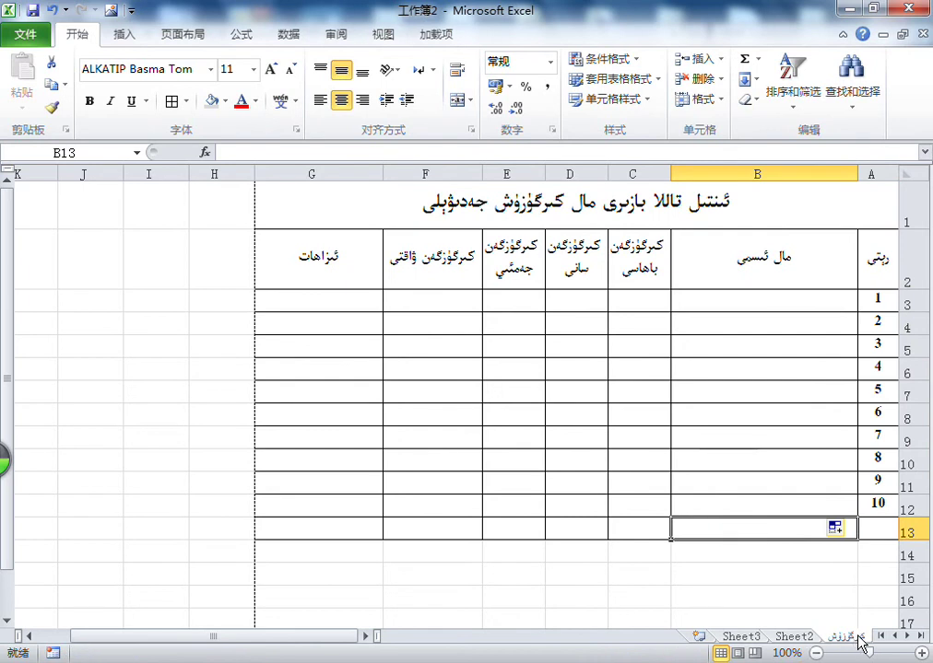
left_click_drag(857, 648, 769, 640)
left_click_drag(843, 643, 765, 642)
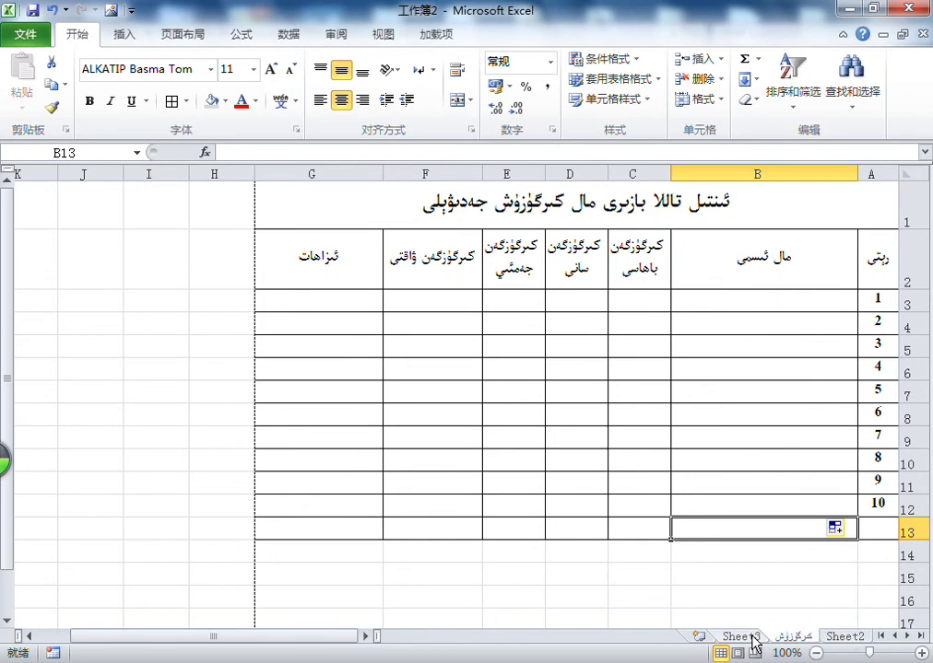
- Rename Sheet2 to سۇنش
left_click(844, 637)
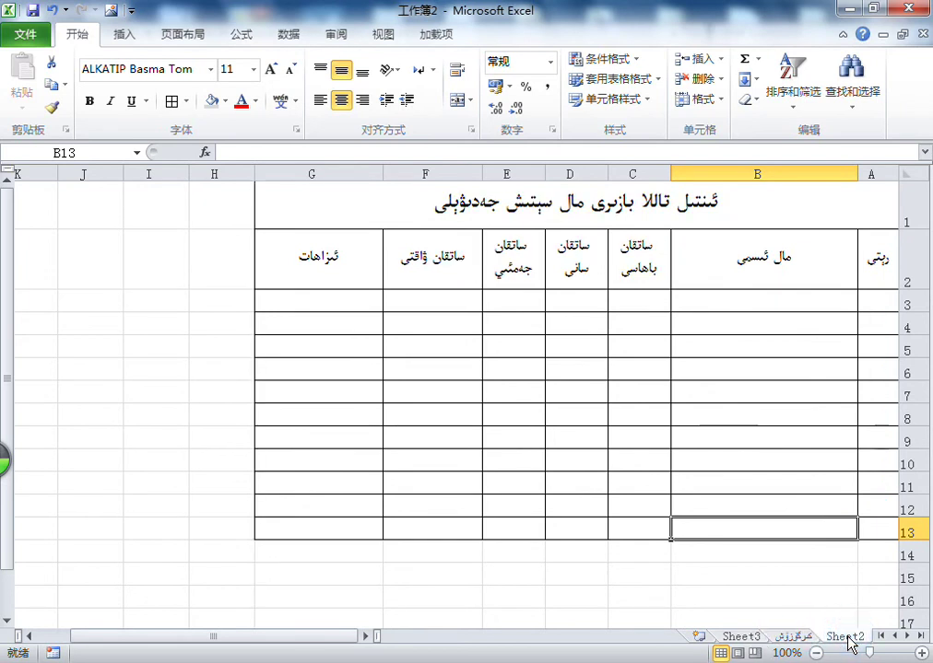
type("سۇنش")
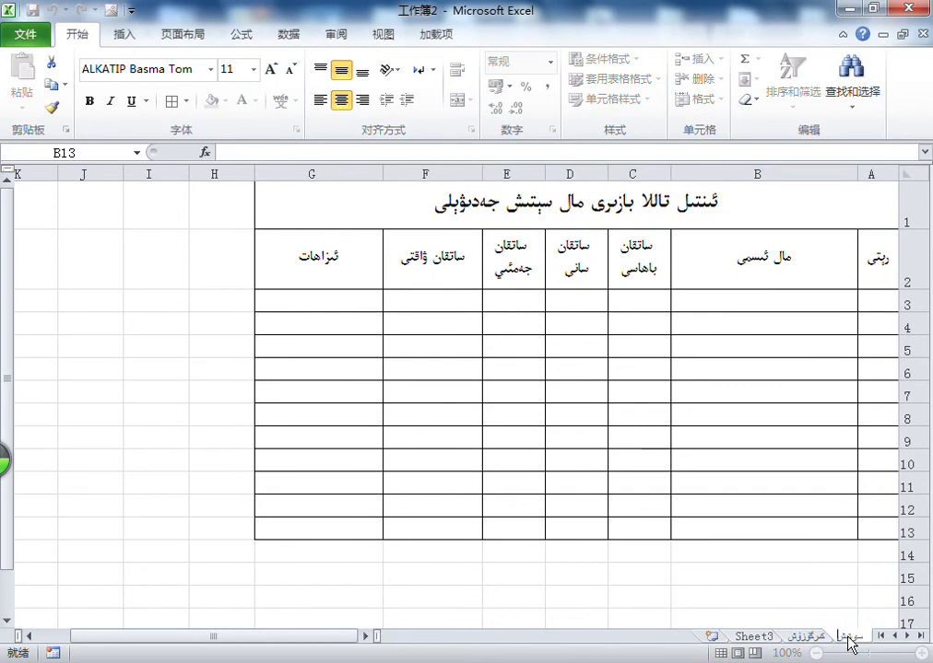
key("Return")
- Number Sheet2's A3:A12 from 1 to 10, then go back to the كىرگۈزۈش sheet
left_click(879, 297)
type("1")
key("Return")
type("2")
key("Return")
left_click_drag(910, 298, 856, 480)
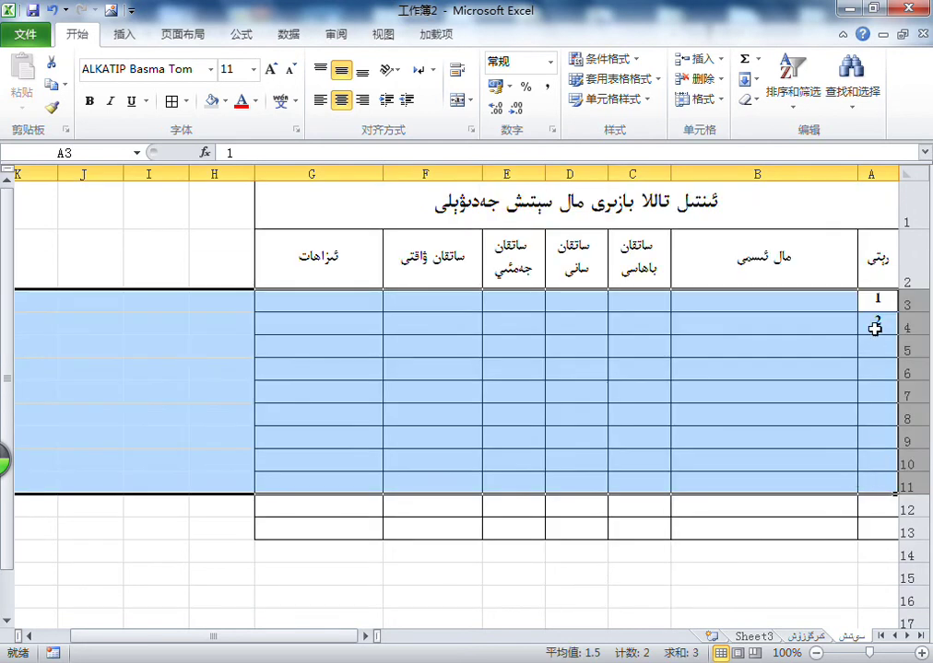
left_click_drag(882, 299, 860, 518)
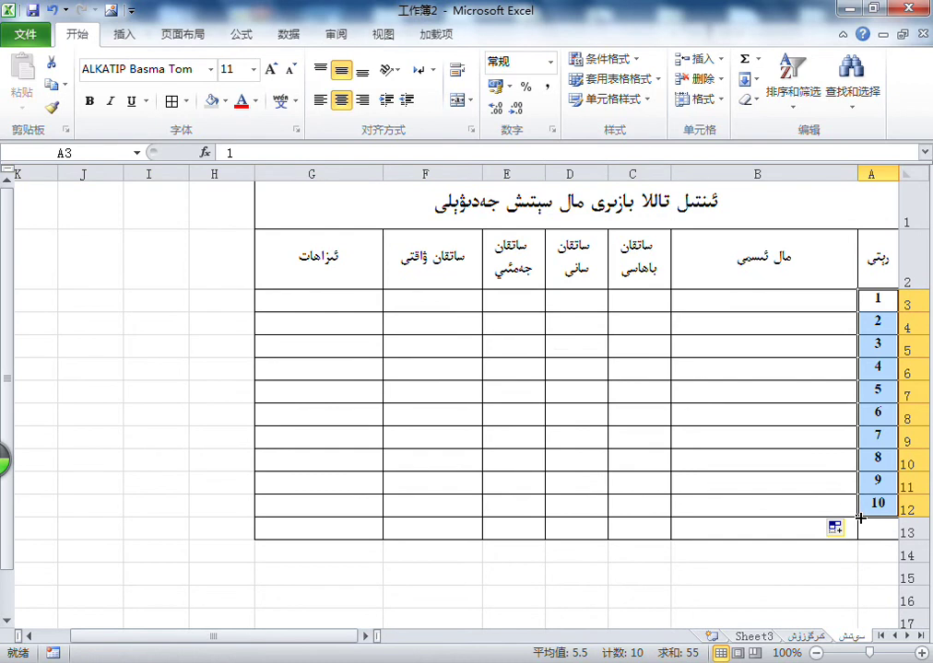
left_click(714, 271)
left_click(633, 277)
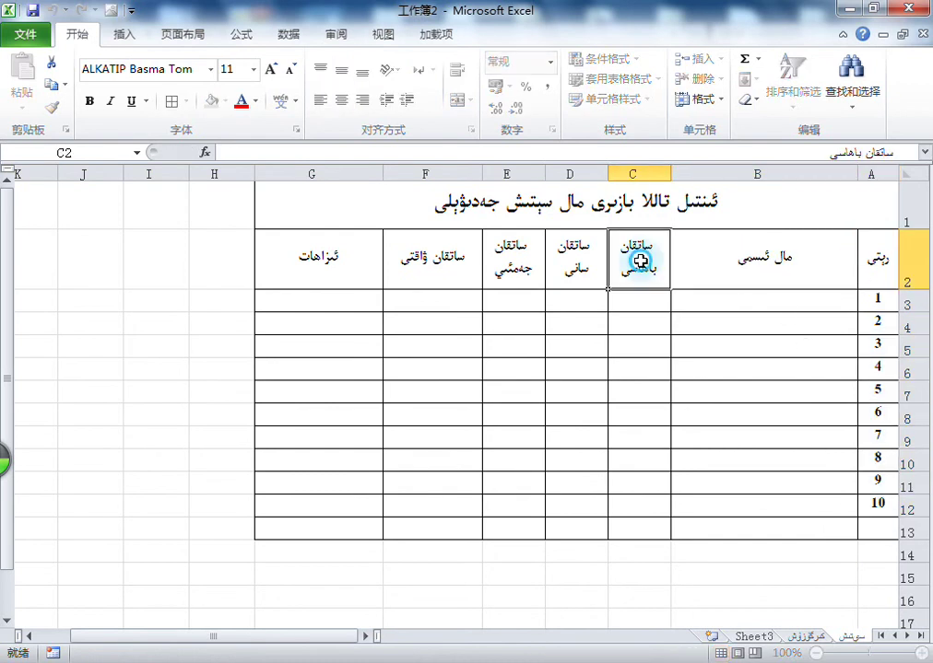
left_click(807, 636)
- Switch Sheet3 to a right-to-left layout
left_click(822, 194)
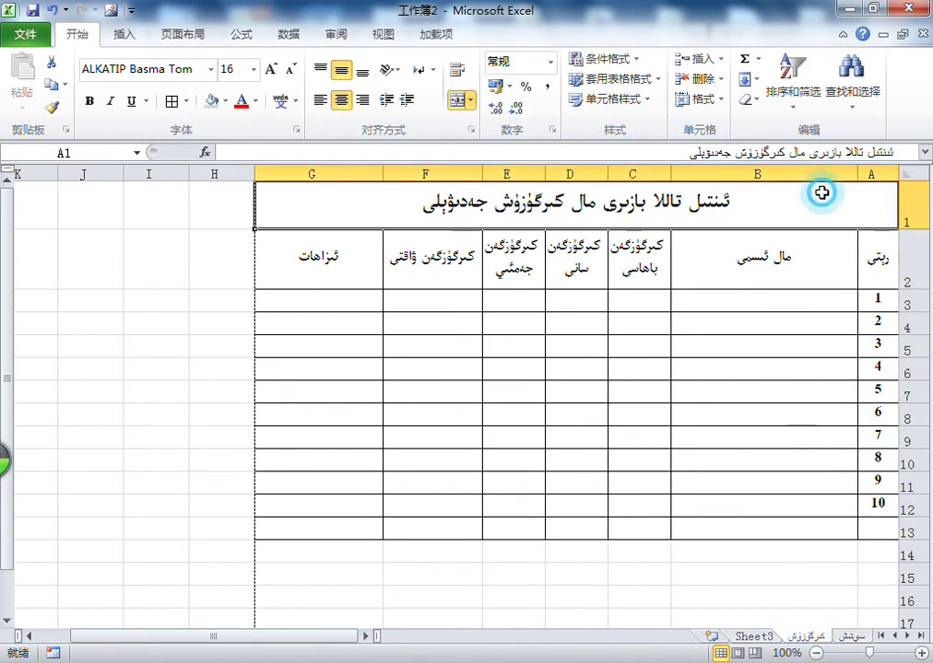
left_click(921, 175)
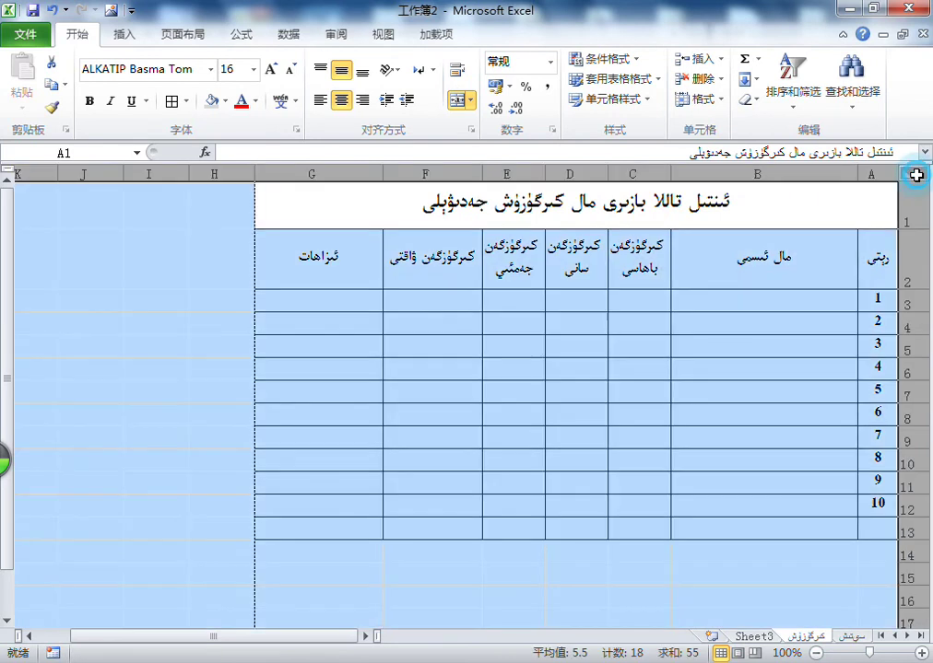
left_click(57, 84)
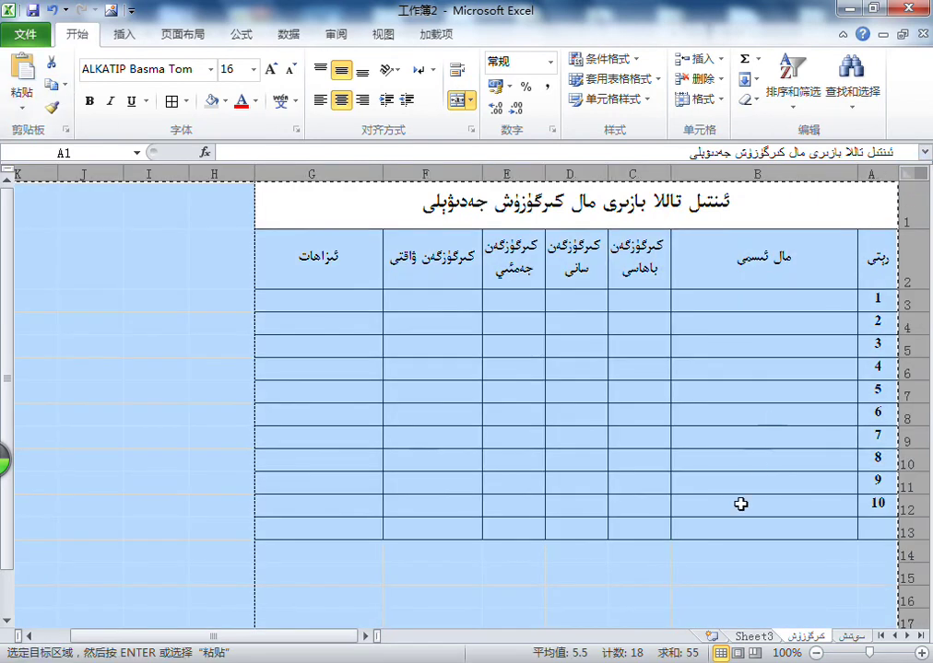
left_click(757, 636)
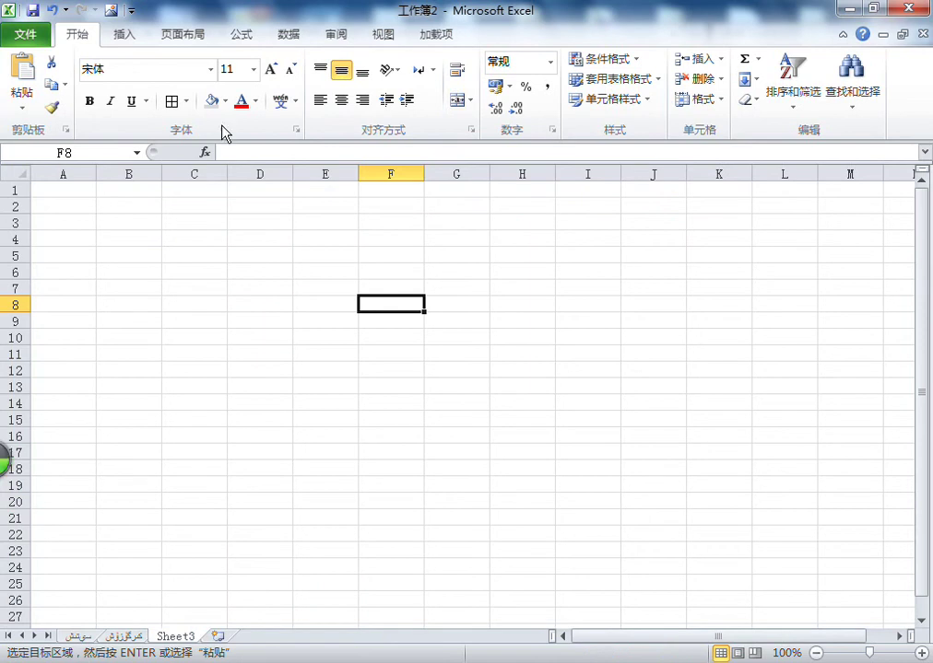
left_click(179, 37)
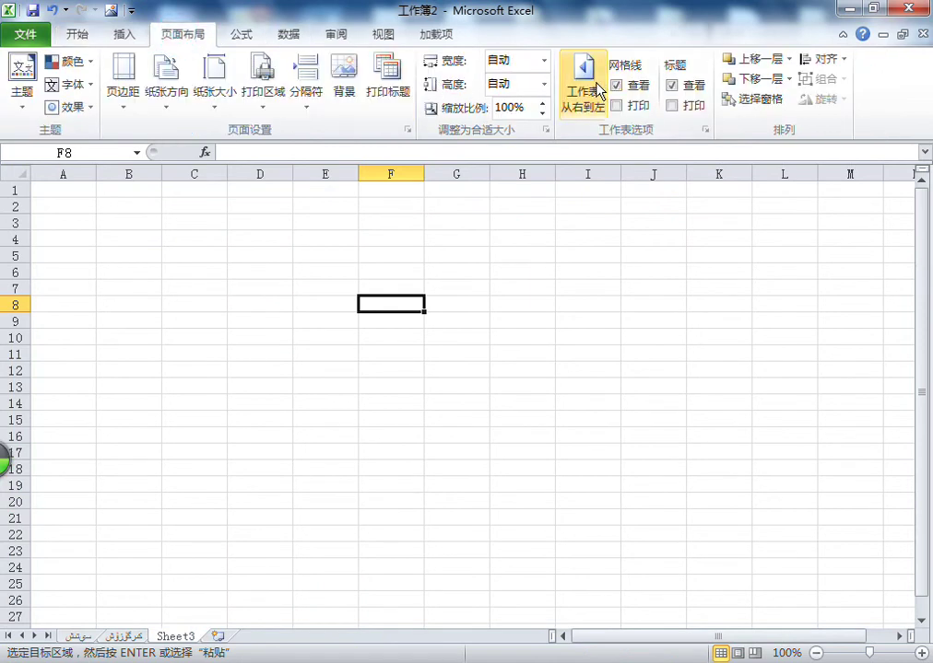
left_click(597, 85)
left_click(920, 174)
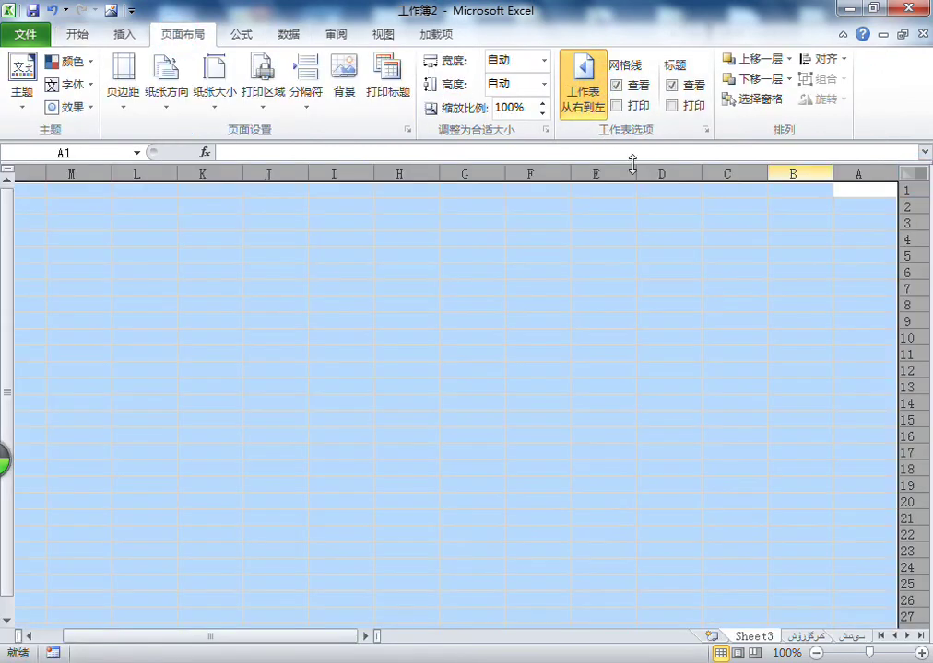
left_click(77, 34)
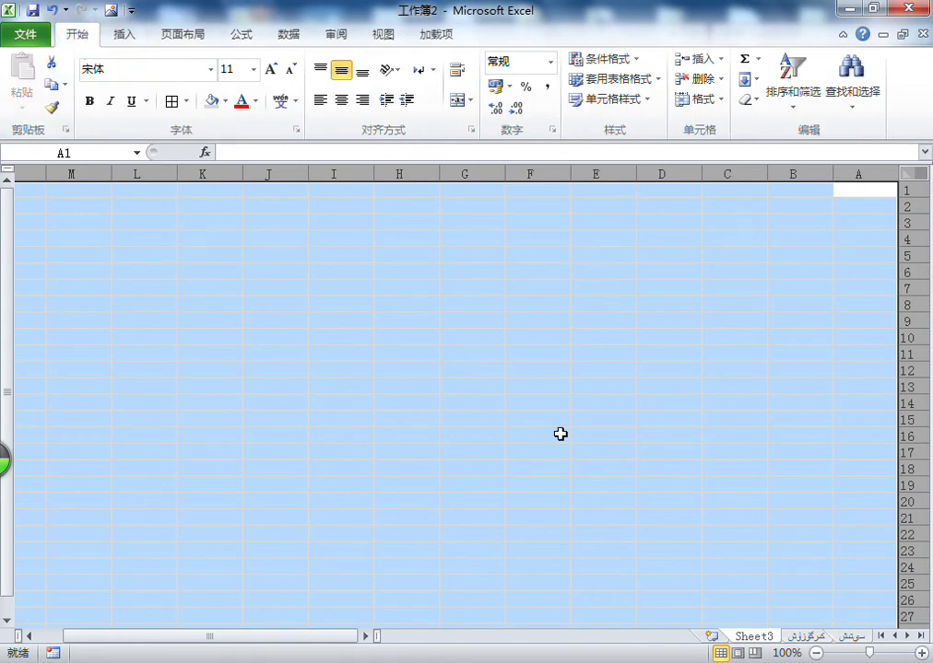
left_click(560, 434)
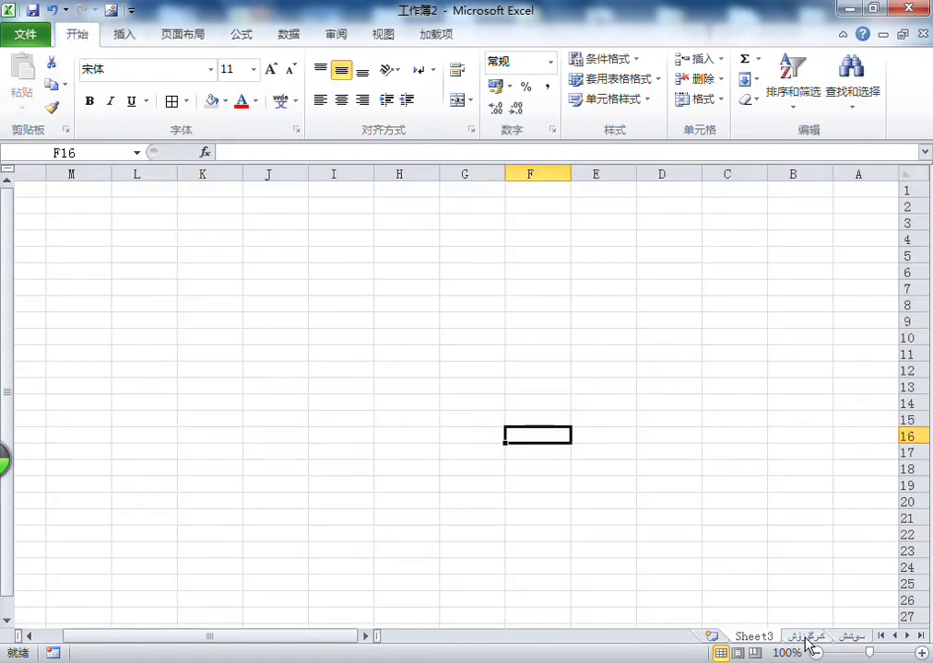
- Copy the entire كىرگۈزۈش sheet and paste it into Sheet3
left_click(804, 637)
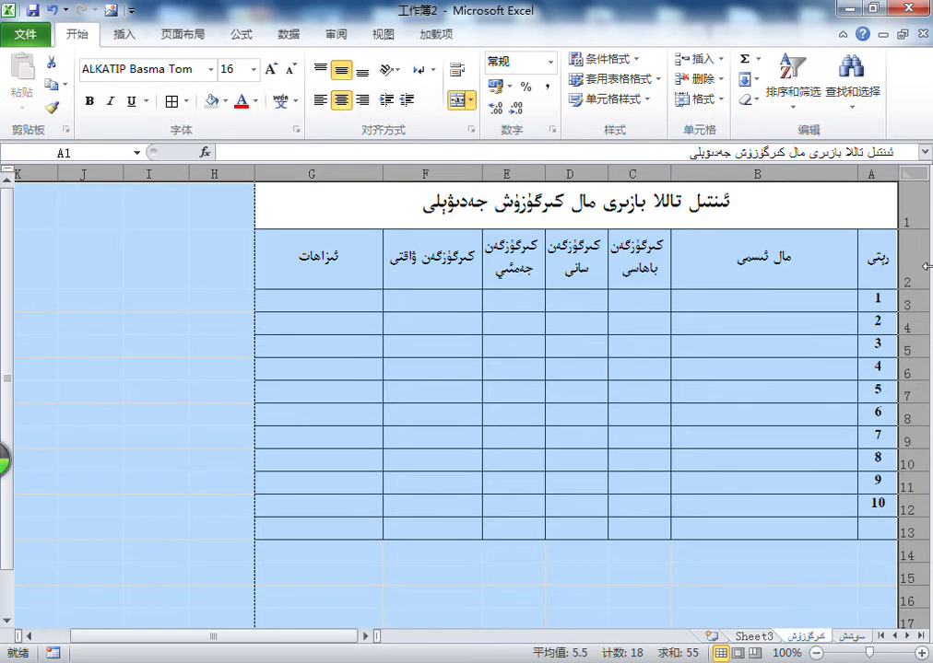
left_click(51, 83)
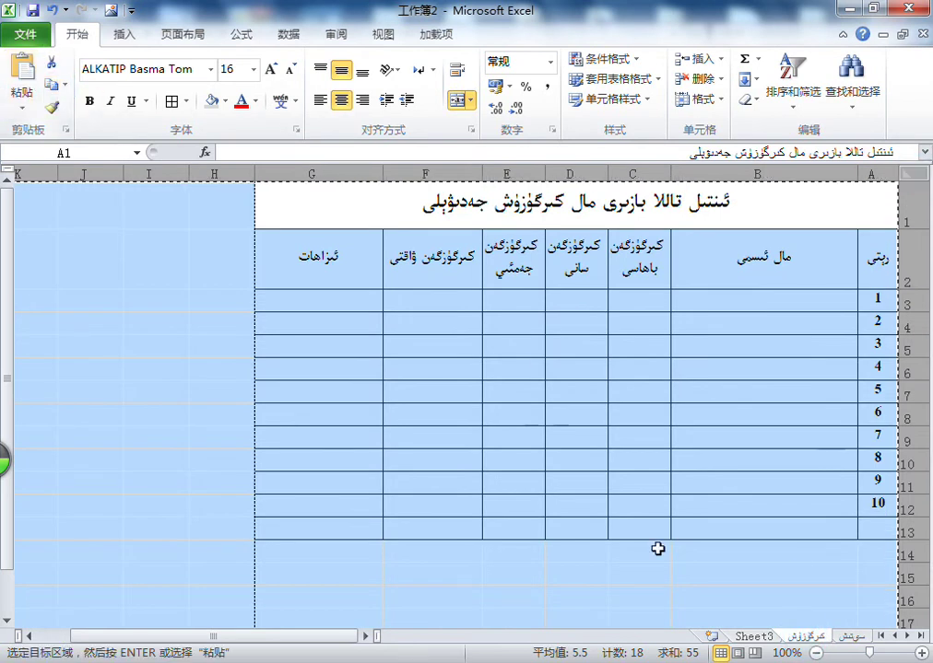
left_click(763, 638)
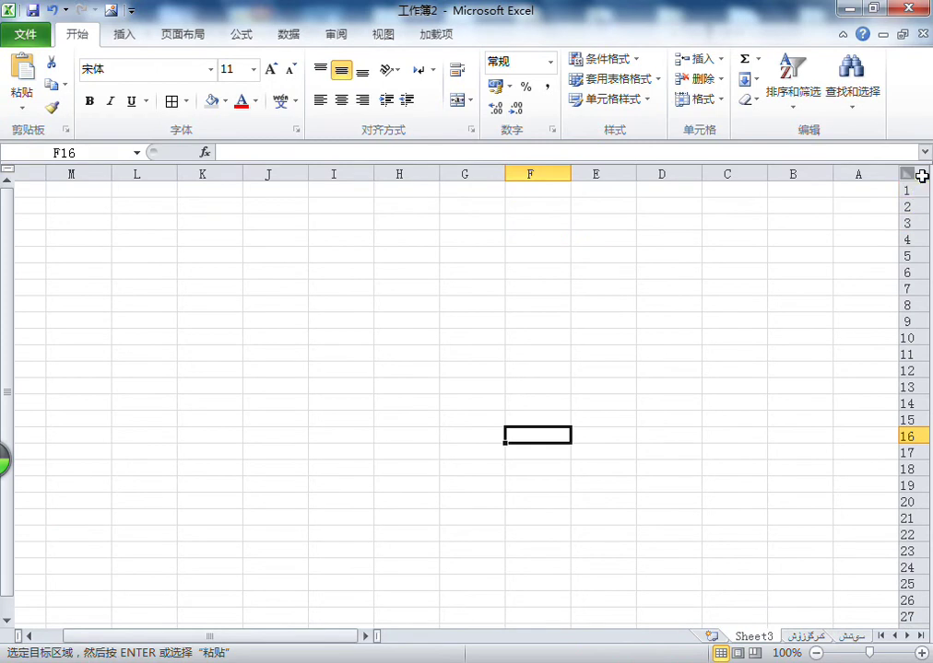
left_click(922, 175)
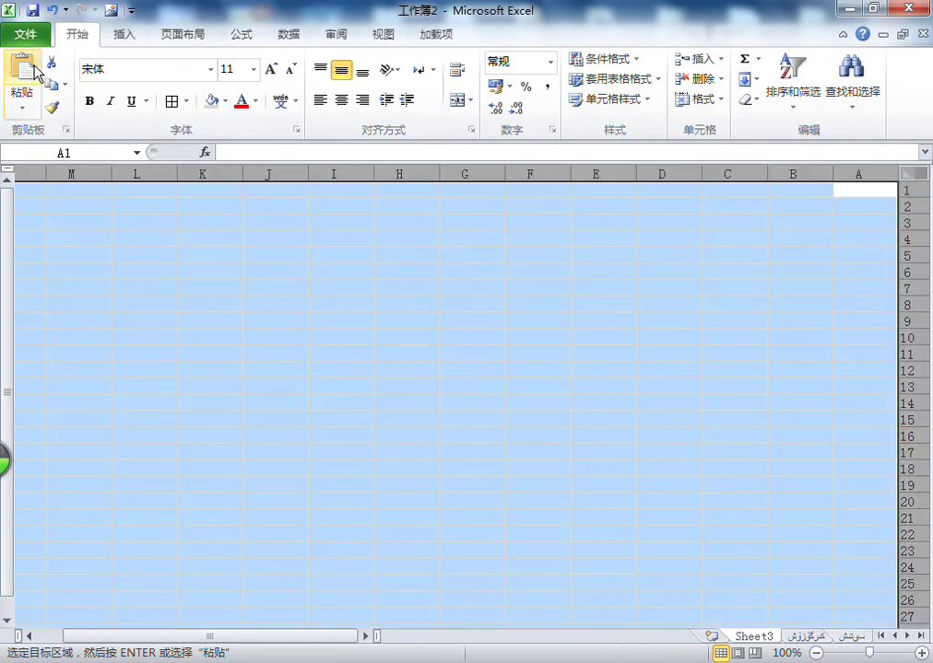
left_click(22, 72)
left_click(604, 205)
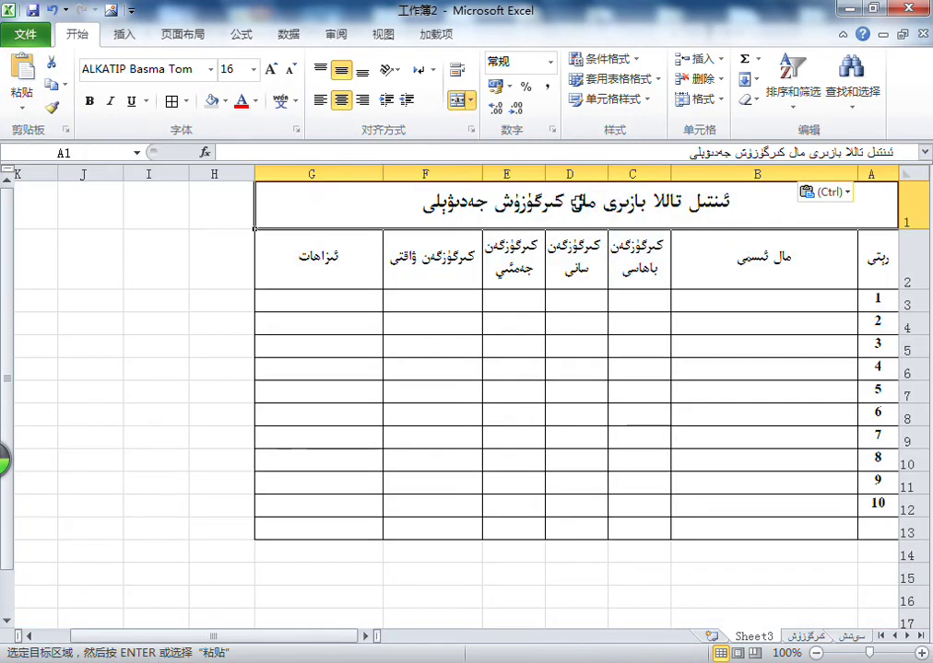
- Retitle Sheet3 by replacing 'مال كىرگۈزۈش' with 'ئامباردىكى مال' in the A1 title
double_click(557, 201)
double_click(553, 202)
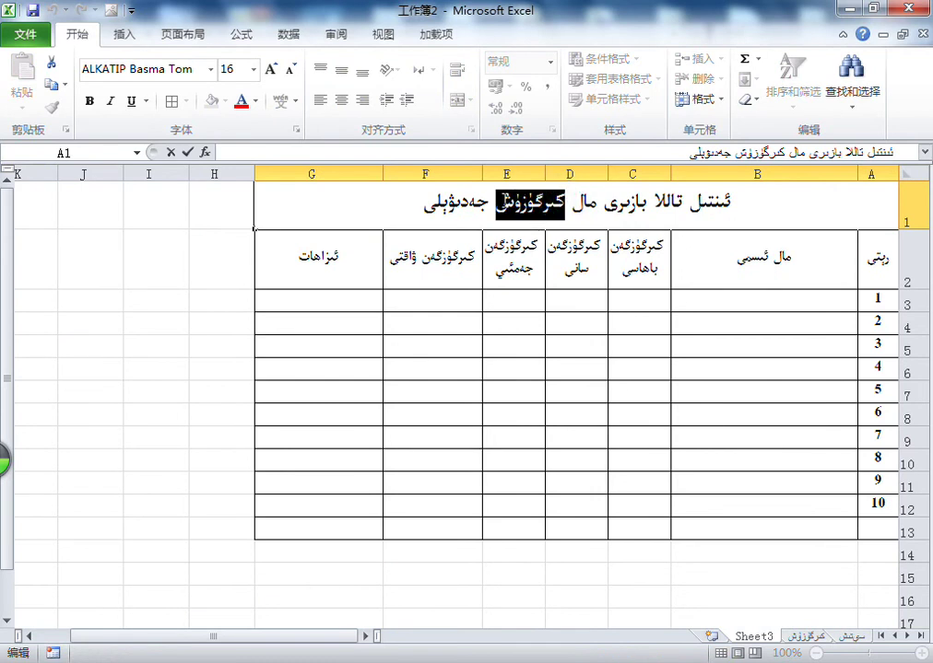
left_click_drag(597, 205, 499, 201)
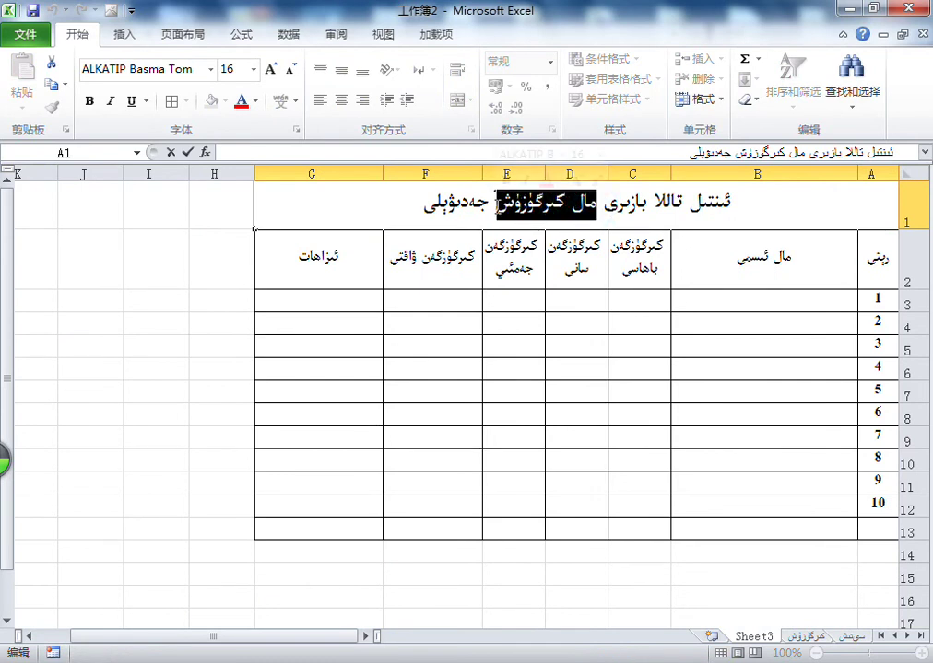
type("ئامباردىكى مال")
key("Return")
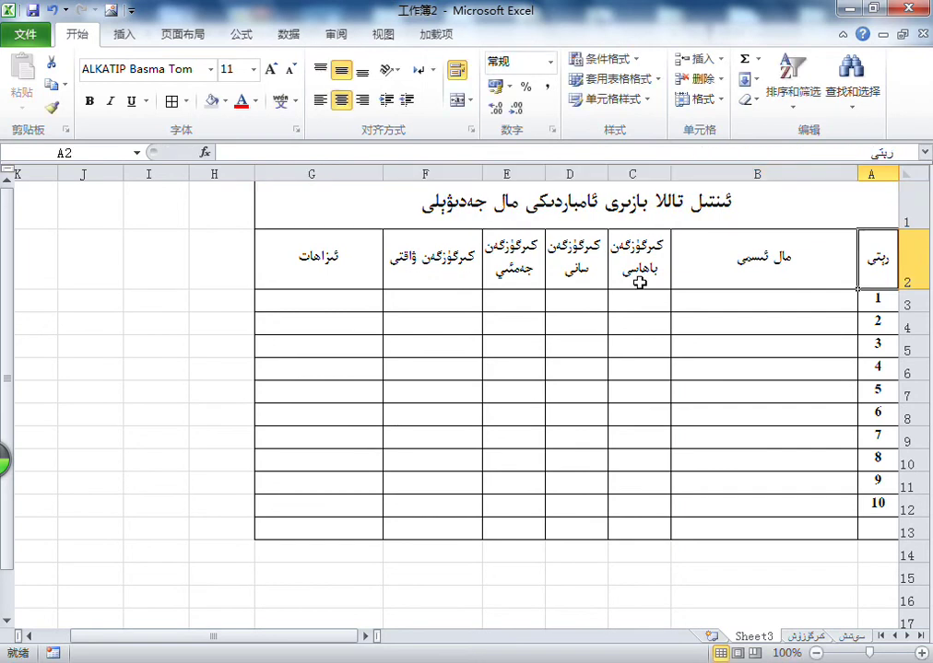
- Review header cells C2 through E2 and the cells down columns C and D
left_click(635, 276)
left_click(579, 275)
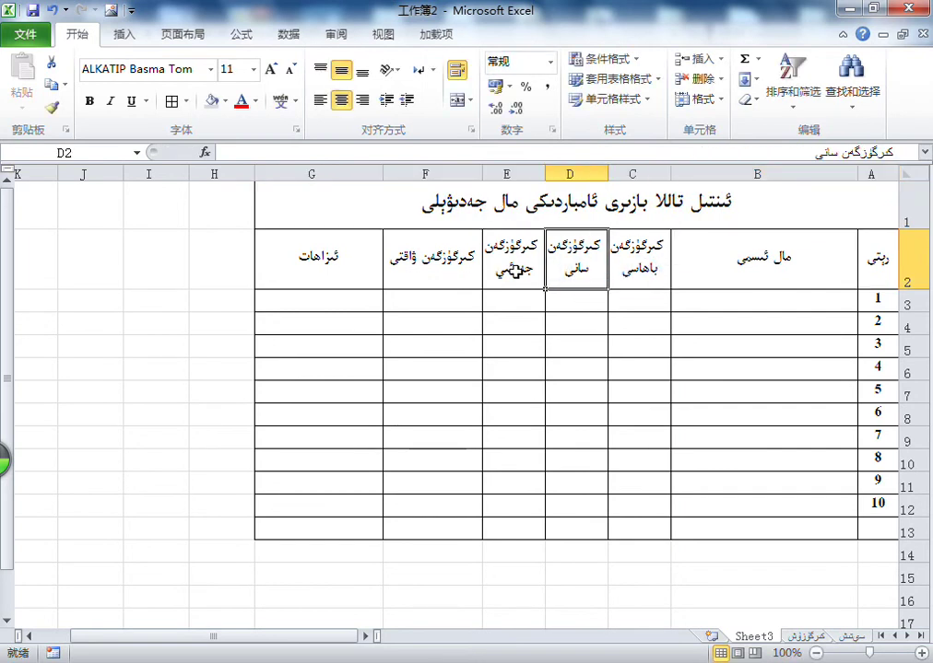
left_click(629, 275)
left_click(588, 271)
left_click(533, 274)
left_click(650, 281)
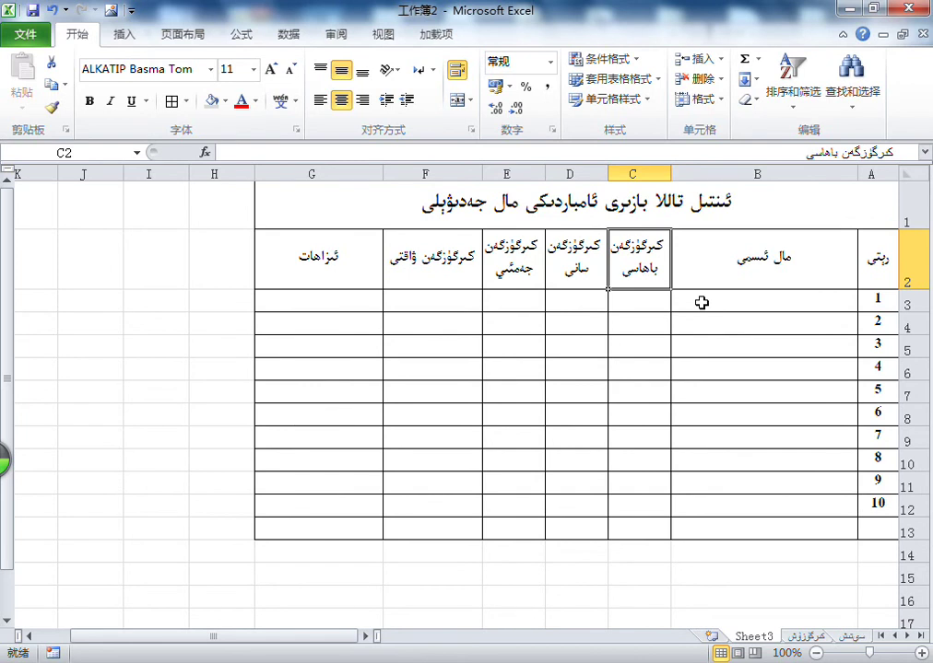
left_click(597, 266)
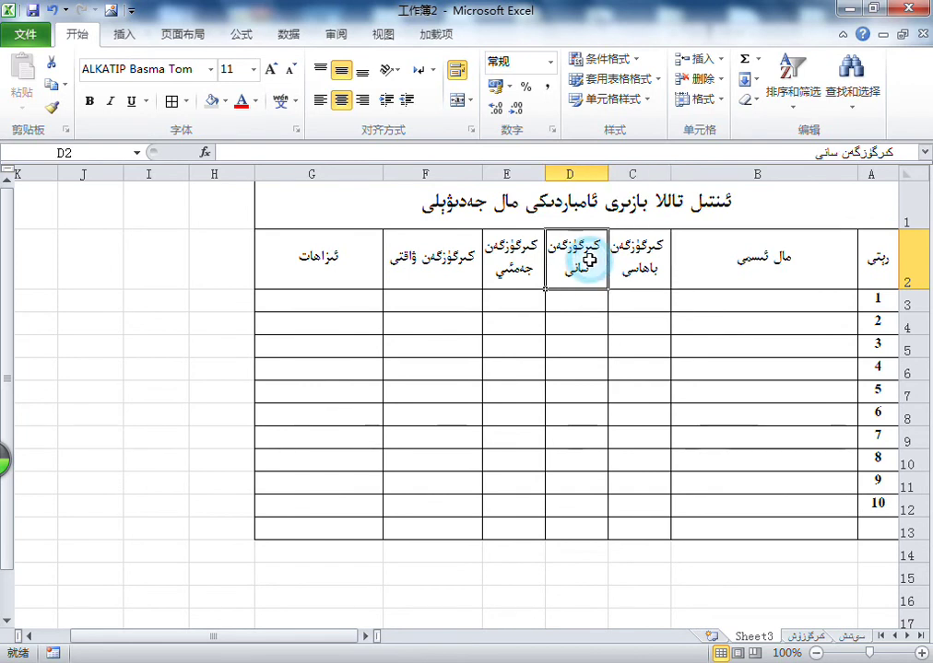
left_click(630, 268)
left_click(587, 270)
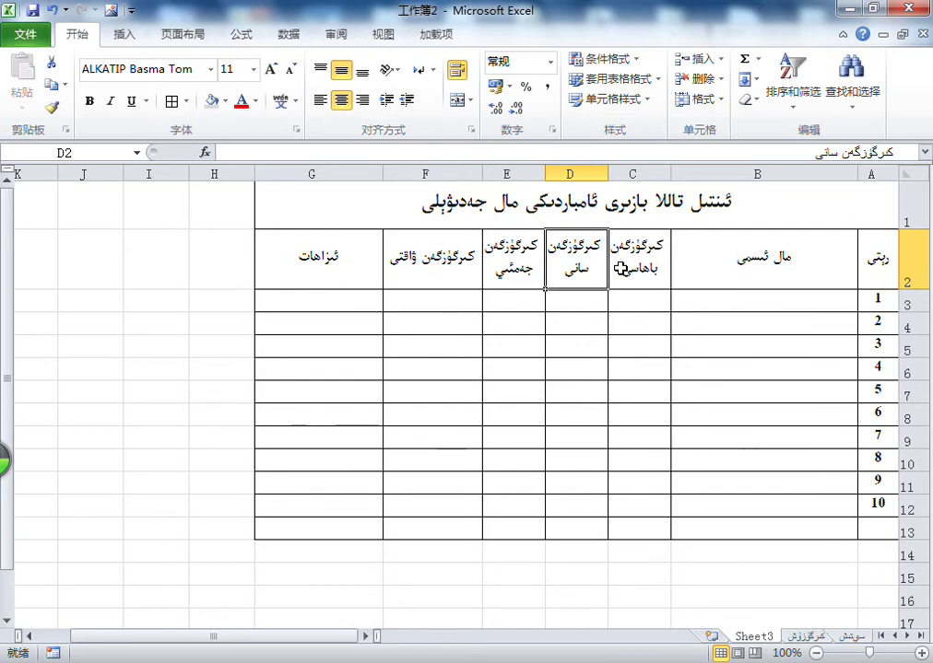
left_click(645, 275)
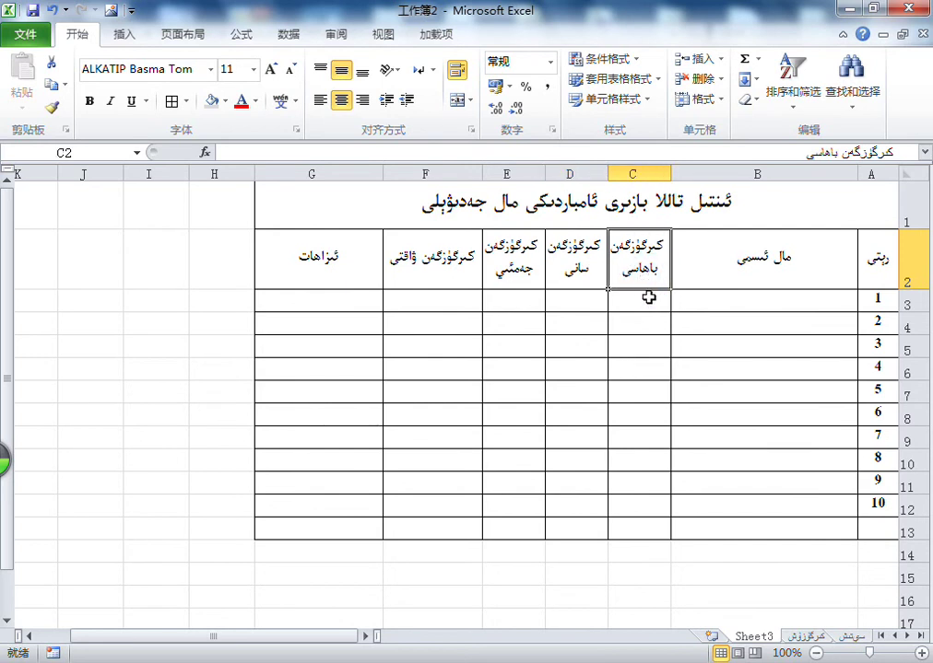
left_click_drag(649, 286, 639, 507)
left_click_drag(553, 262, 574, 469)
- Rename header E2 to 'ئامباردىكى سانى' and F2 to 'ئامباردىكى قالدۇق'
left_click(521, 261)
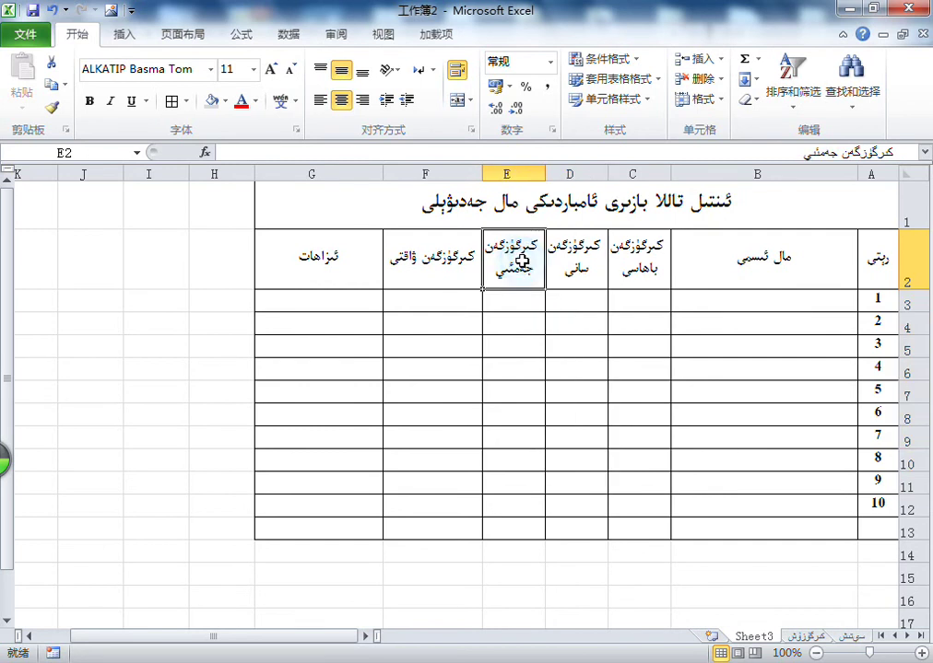
type("ئامباردىكى سانى")
key("Return")
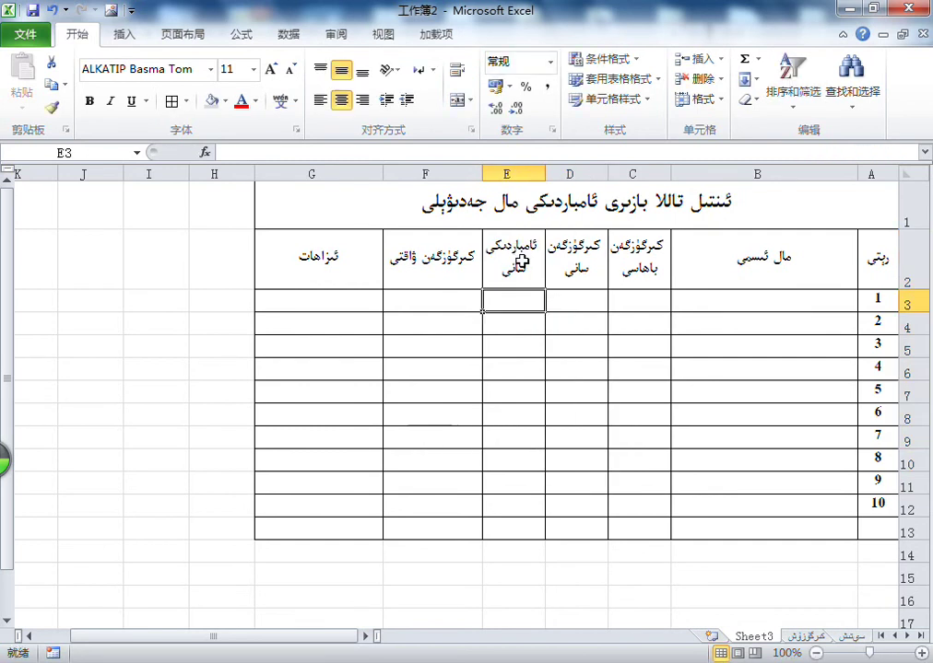
left_click(431, 263)
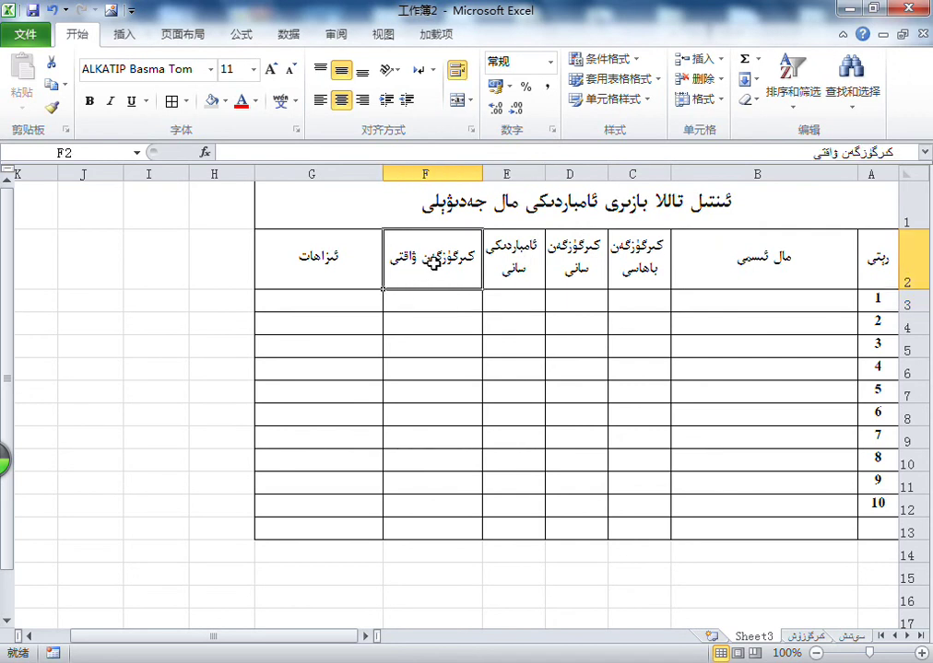
left_click(808, 636)
left_click(754, 635)
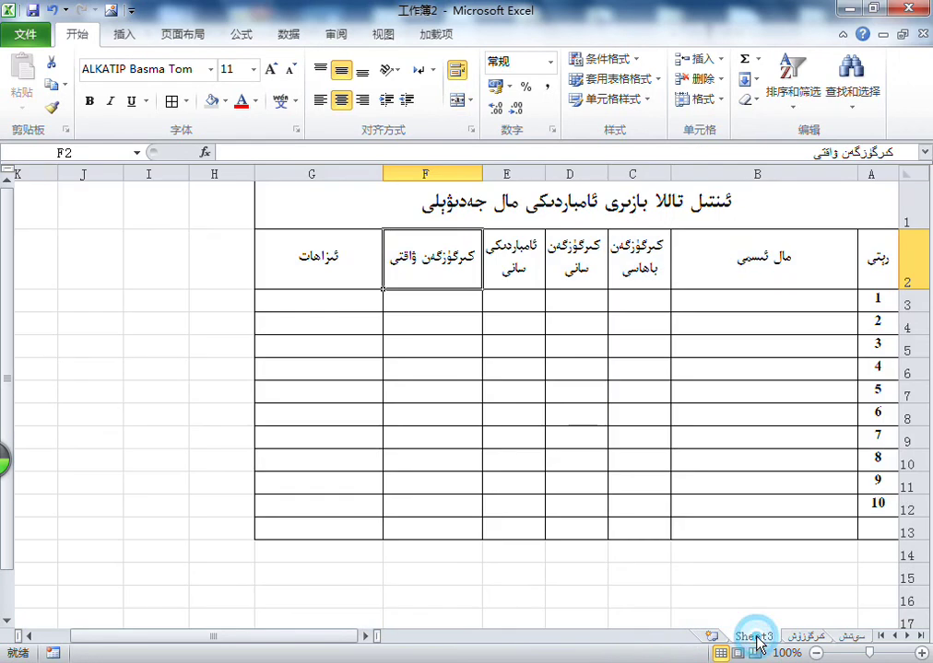
left_click(420, 256)
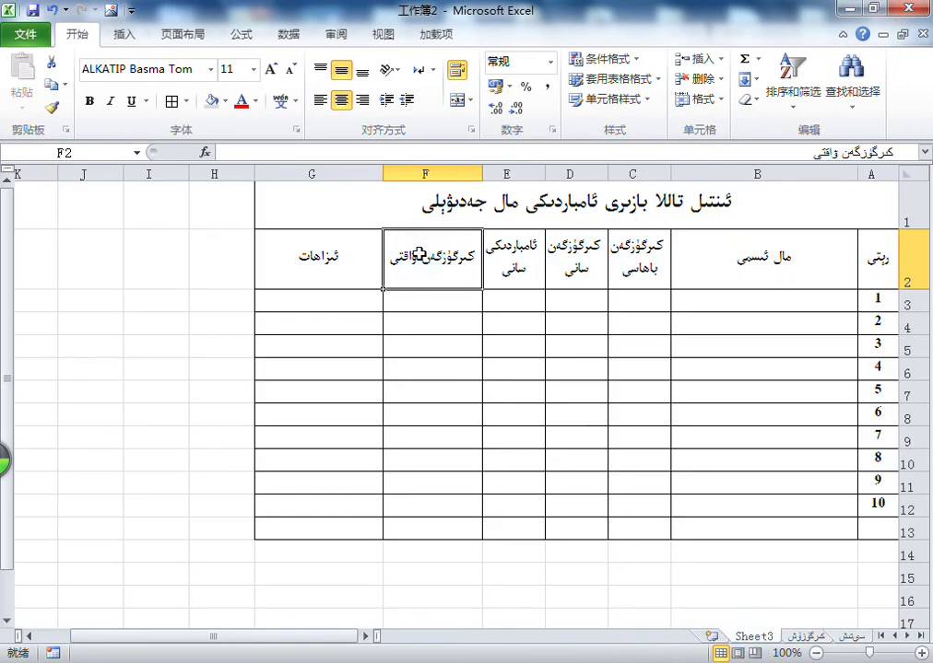
type("ئامباردىكى قالدۇق")
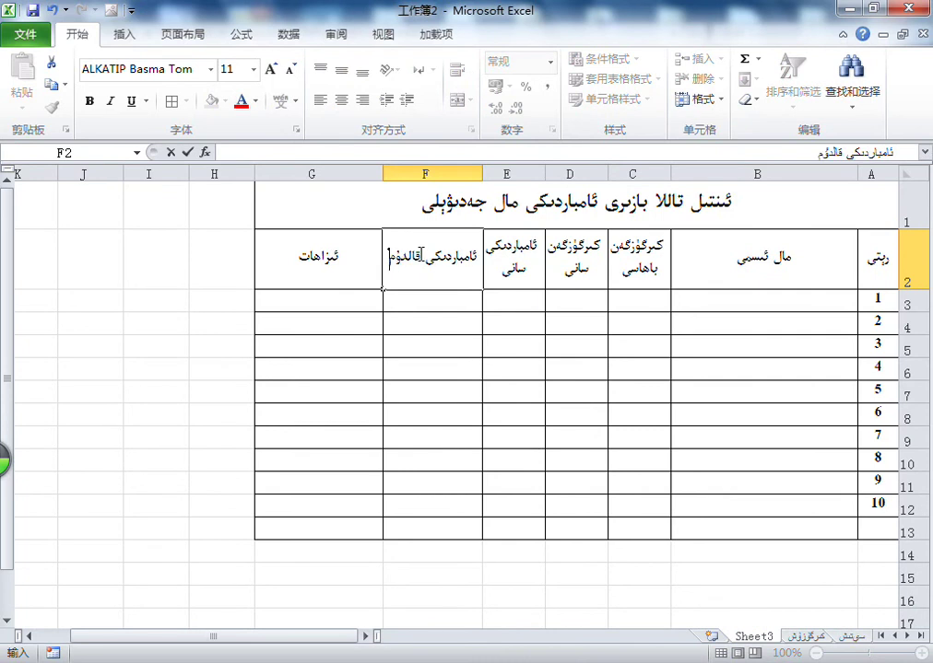
key("Return")
left_click(419, 255)
- Check the current widths of columns E and F (13), leaving them unchanged
left_click(515, 172)
right_click(518, 175)
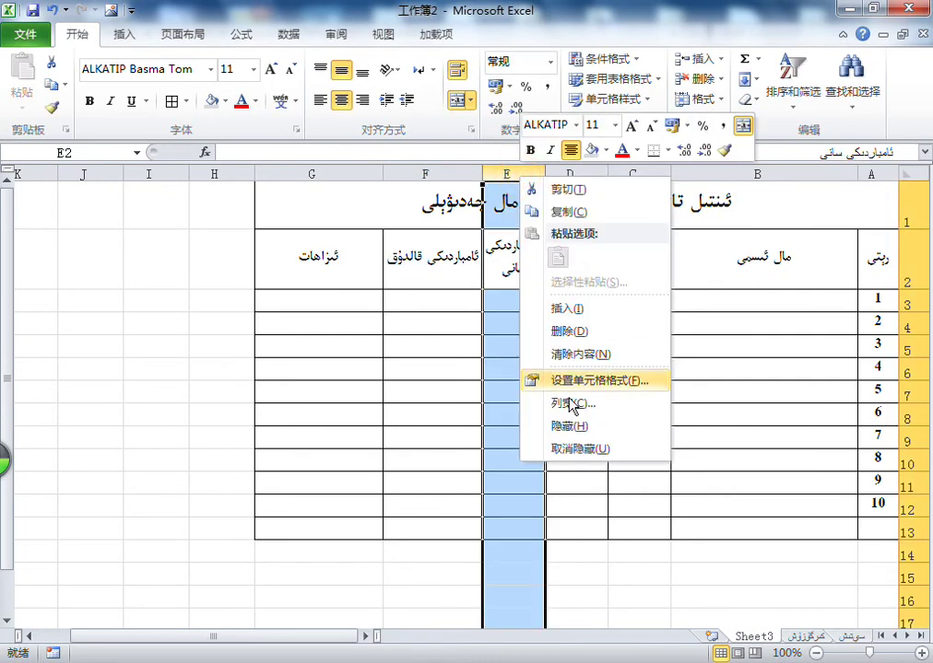
left_click(572, 405)
left_click(534, 472)
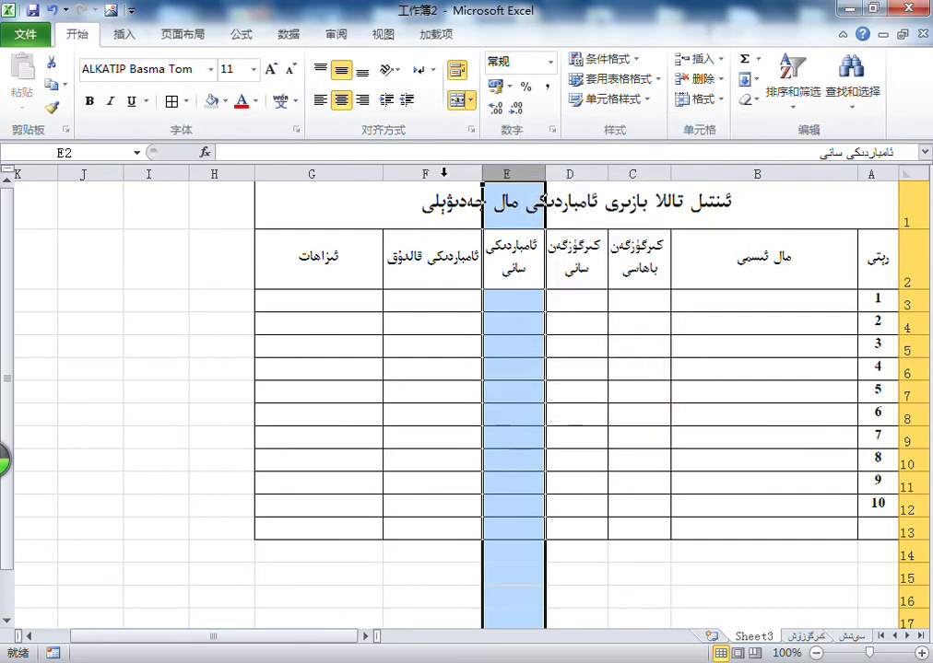
right_click(443, 172)
left_click(503, 400)
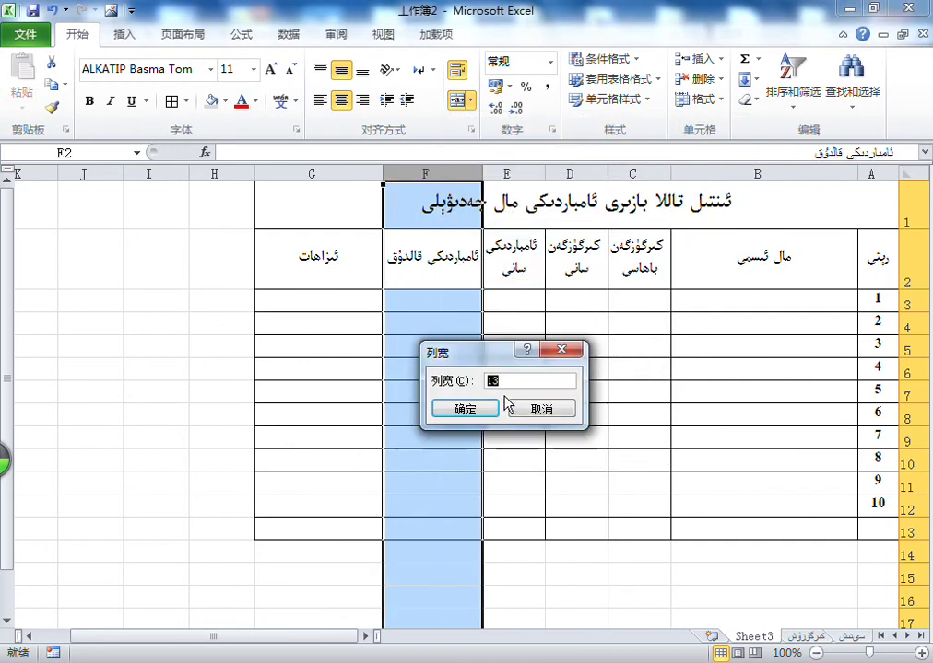
left_click(466, 408)
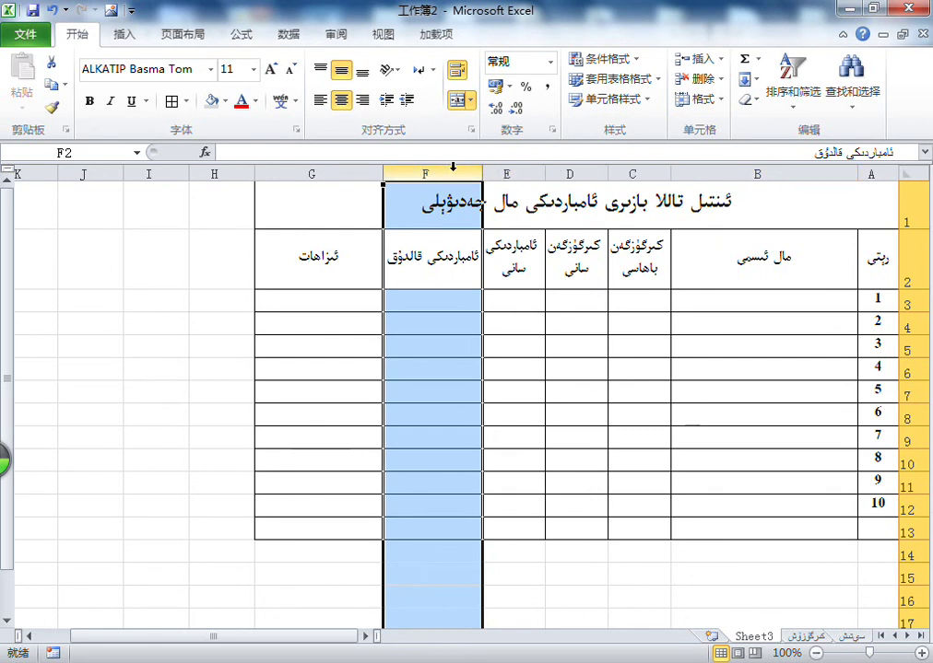
- Set columns C through F to an equal narrower width of 9.5
left_click_drag(645, 168, 530, 167)
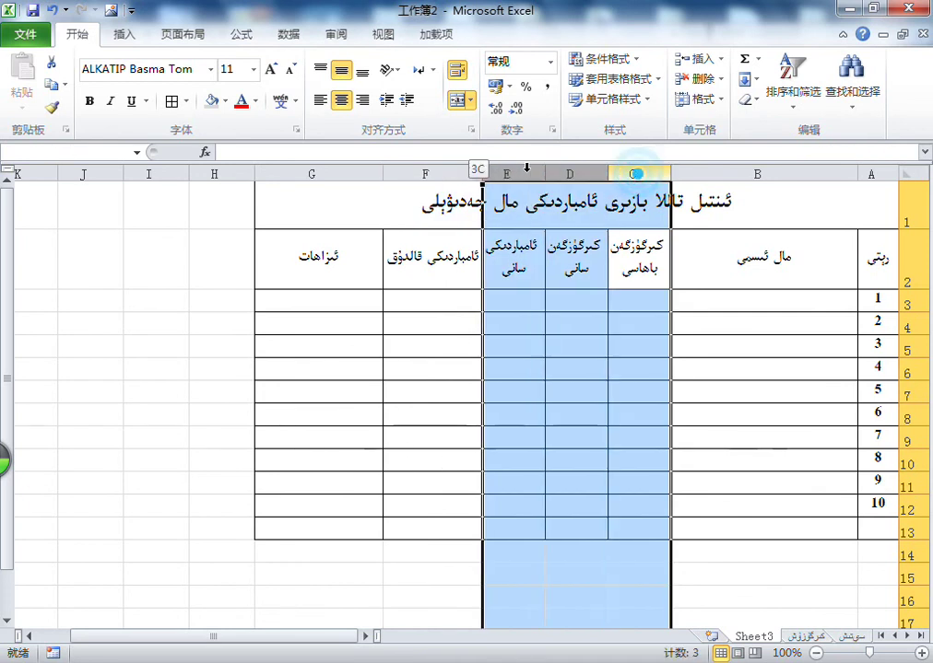
left_click(435, 171)
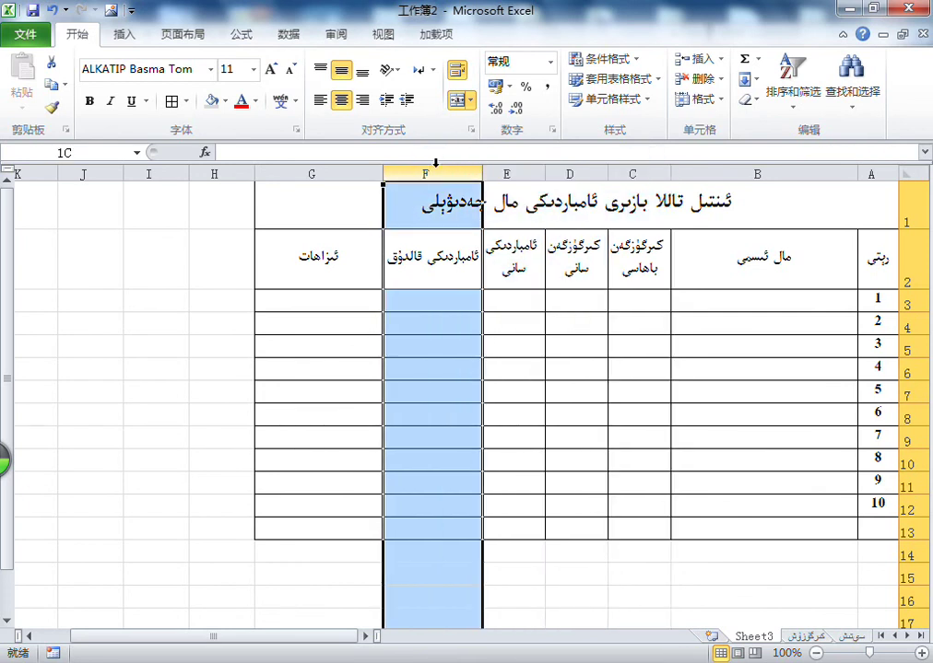
right_click(437, 169)
key("Escape")
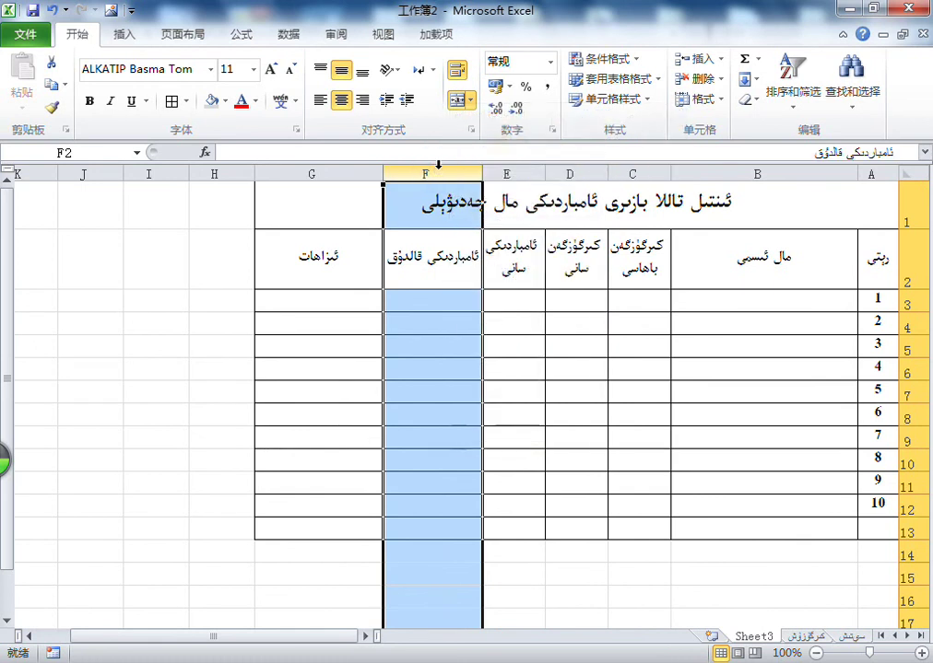
right_click(437, 166)
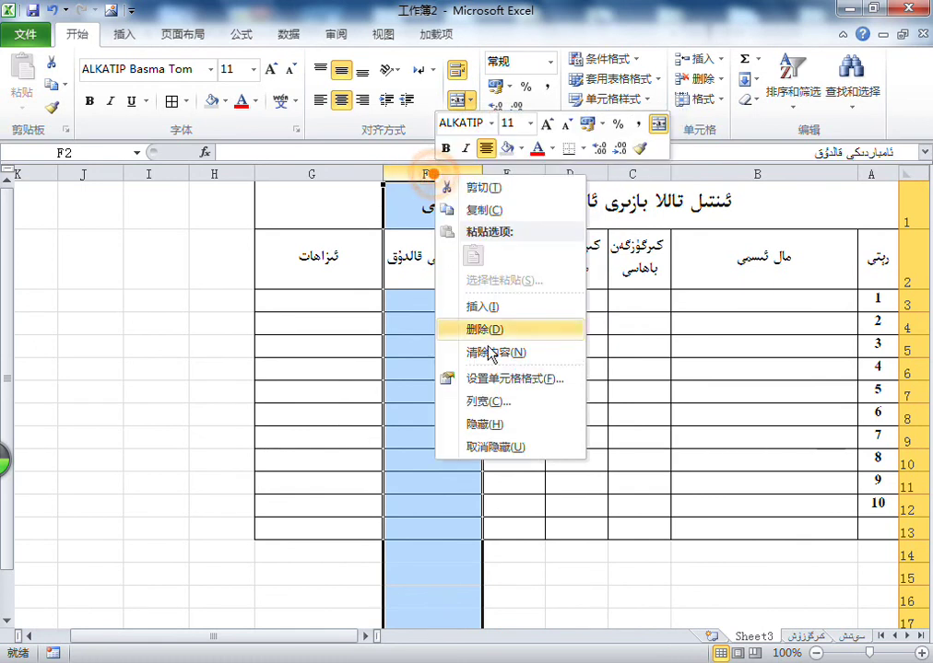
left_click(425, 171)
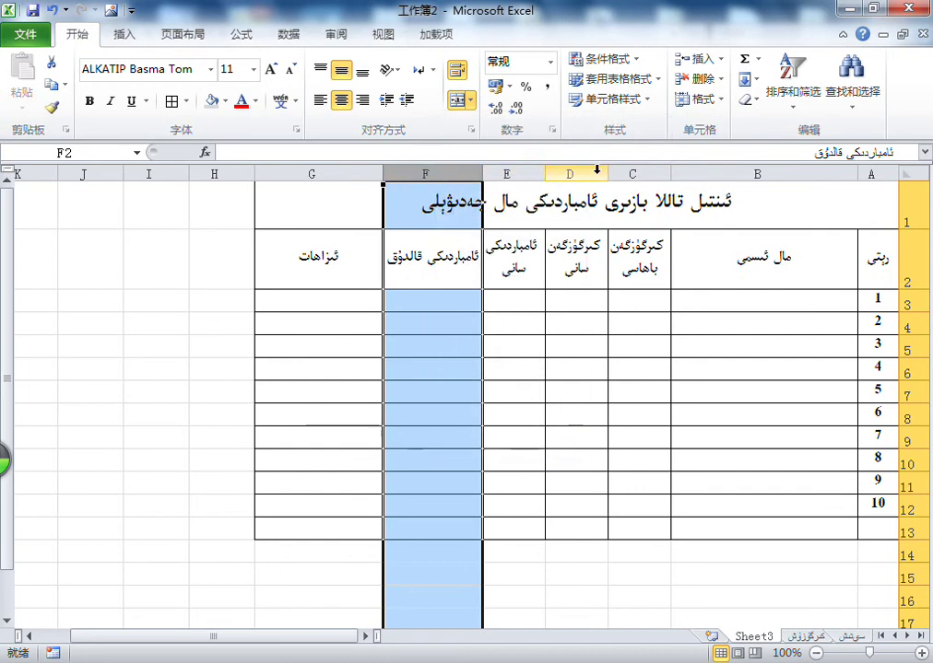
left_click_drag(645, 168, 425, 171)
right_click(451, 173)
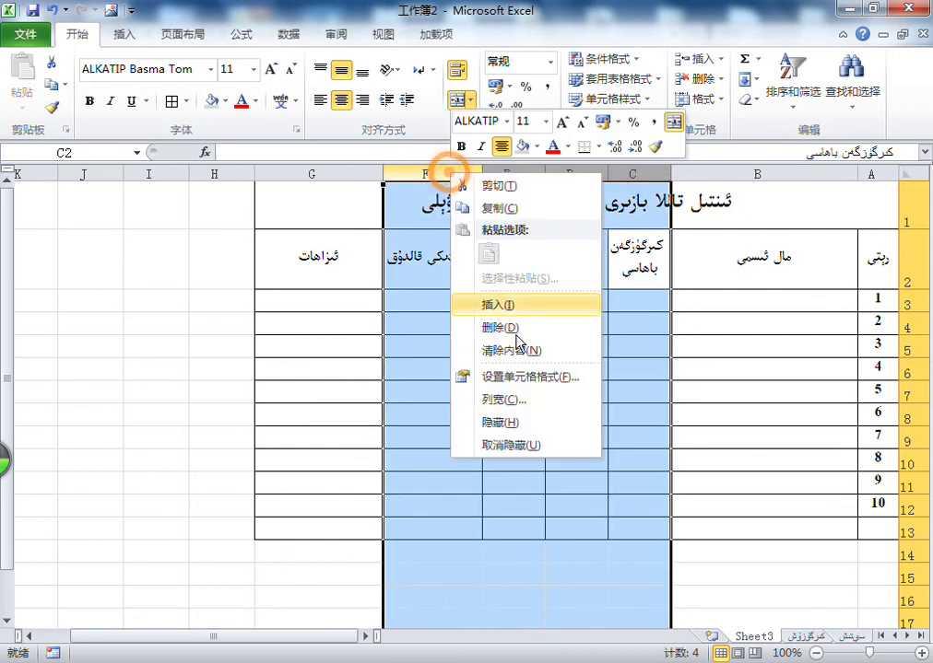
left_click(527, 402)
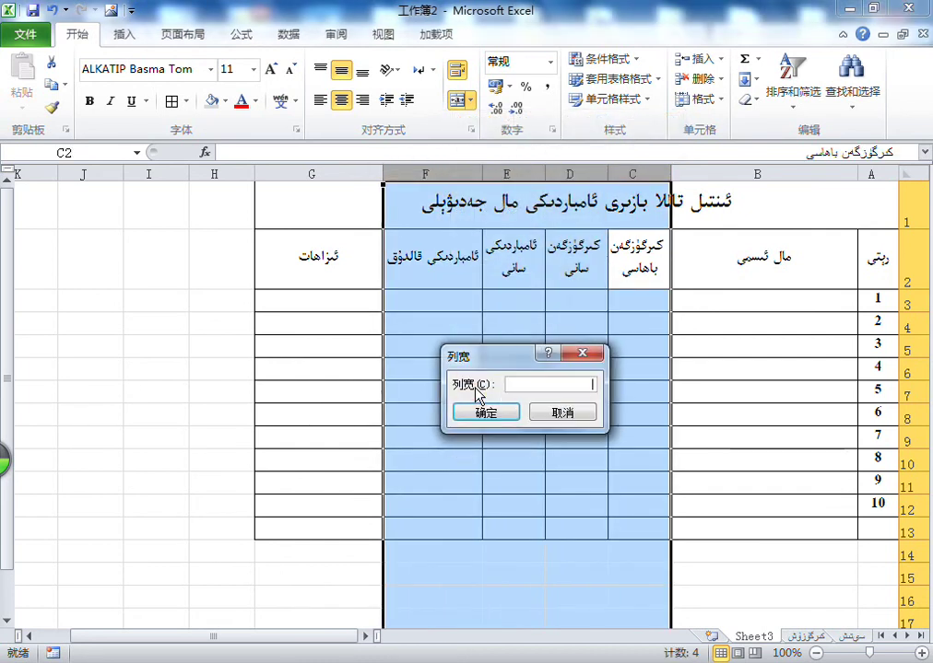
left_click(485, 412)
left_click(292, 254)
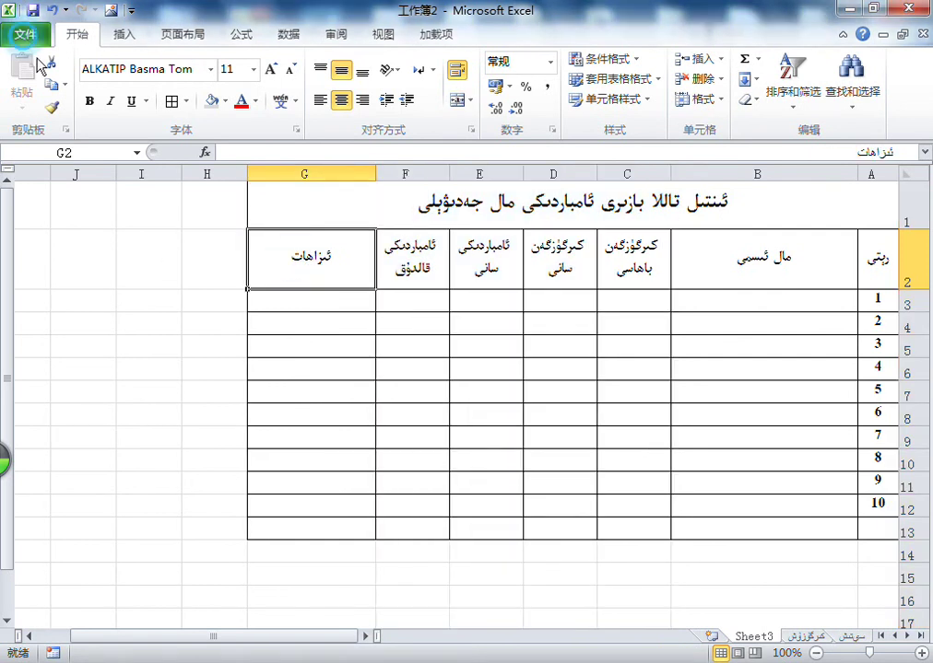
- Preview the warehouse sheet's print layout, then return to the table
left_click(26, 35)
left_click(41, 281)
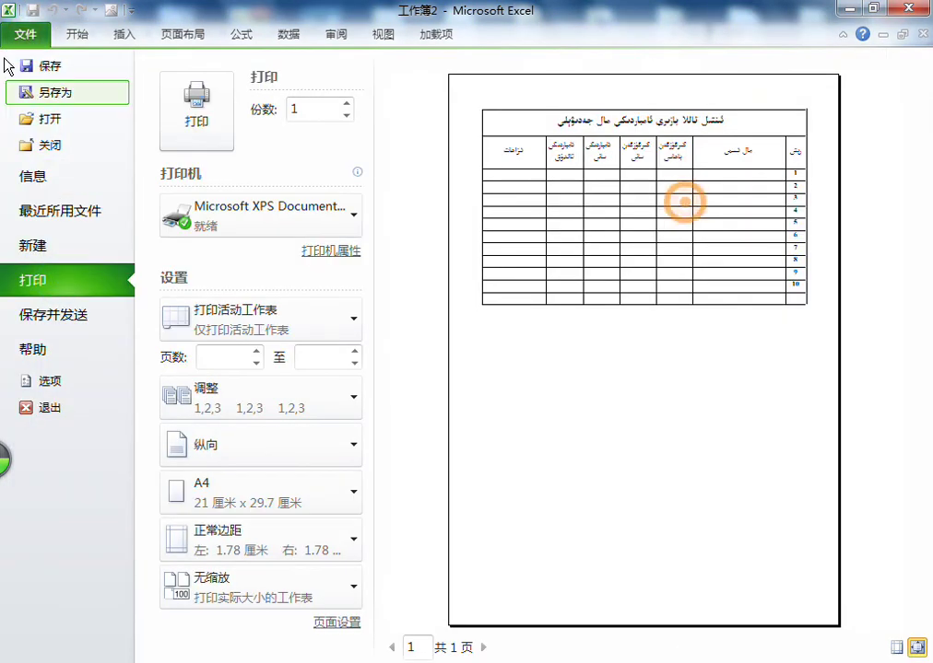
left_click(24, 35)
left_click(445, 265)
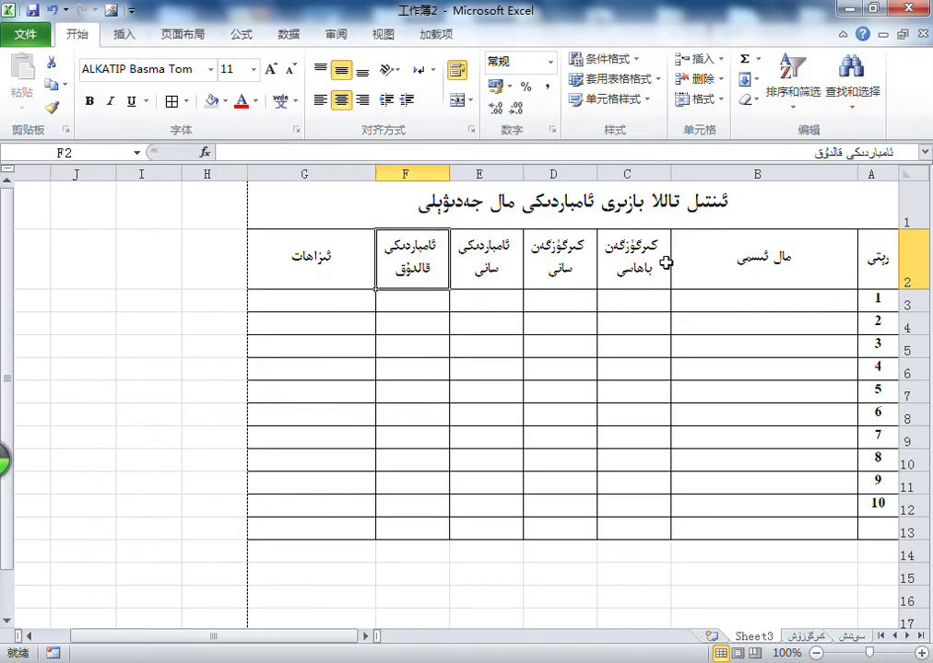
left_click(674, 276)
left_click(553, 219)
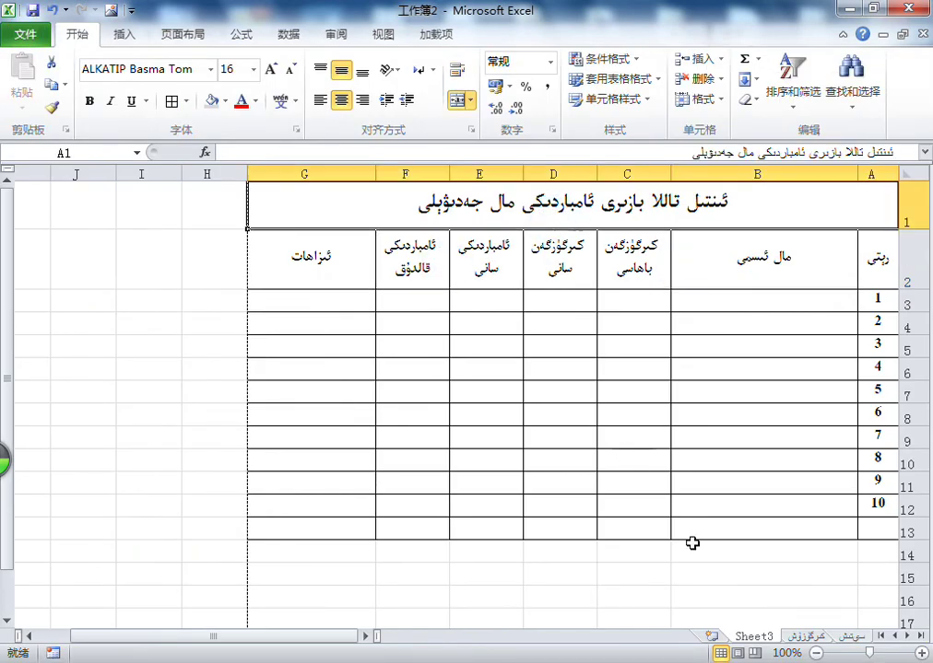
- Add a new blank Sheet4 and set it to run right to left
left_click(712, 637)
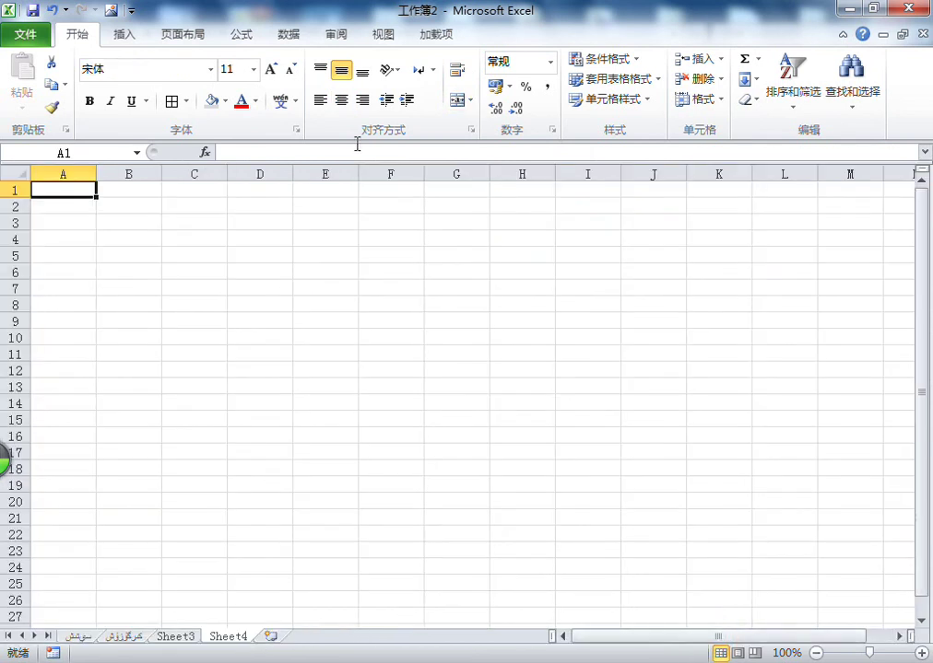
left_click(194, 34)
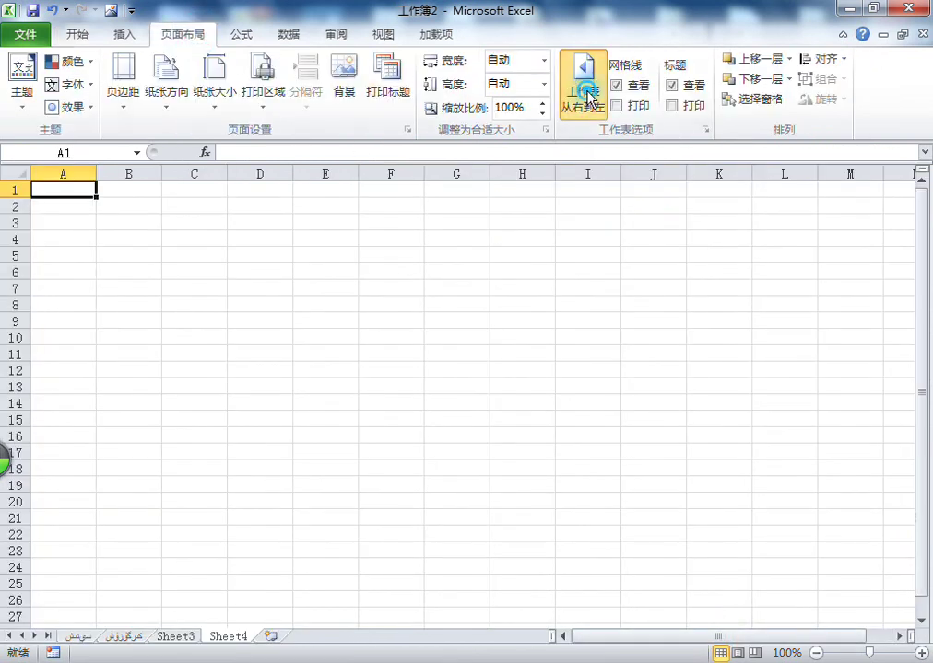
left_click(587, 95)
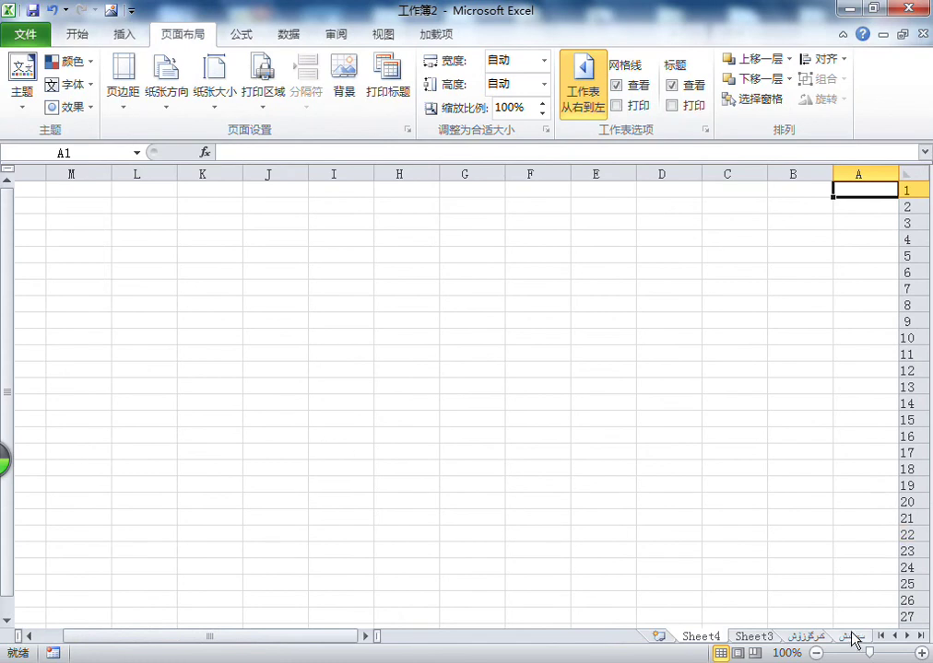
- Rename Sheet3 to 'ئامباردىكى' and compare it with the كىرگۈزۈش and سېتىش sheets
left_click(754, 637)
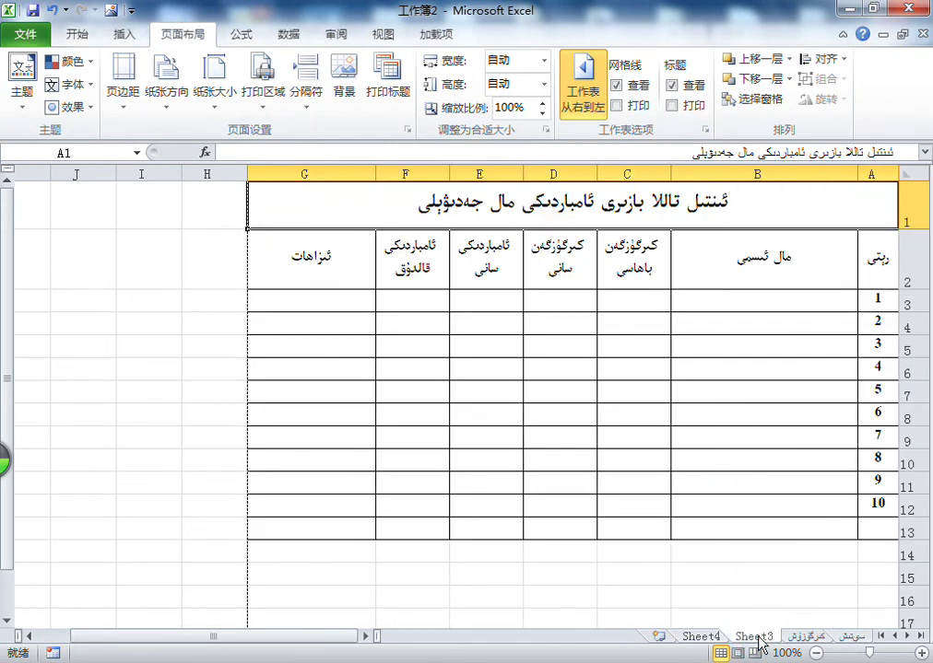
left_click_drag(762, 639, 763, 644)
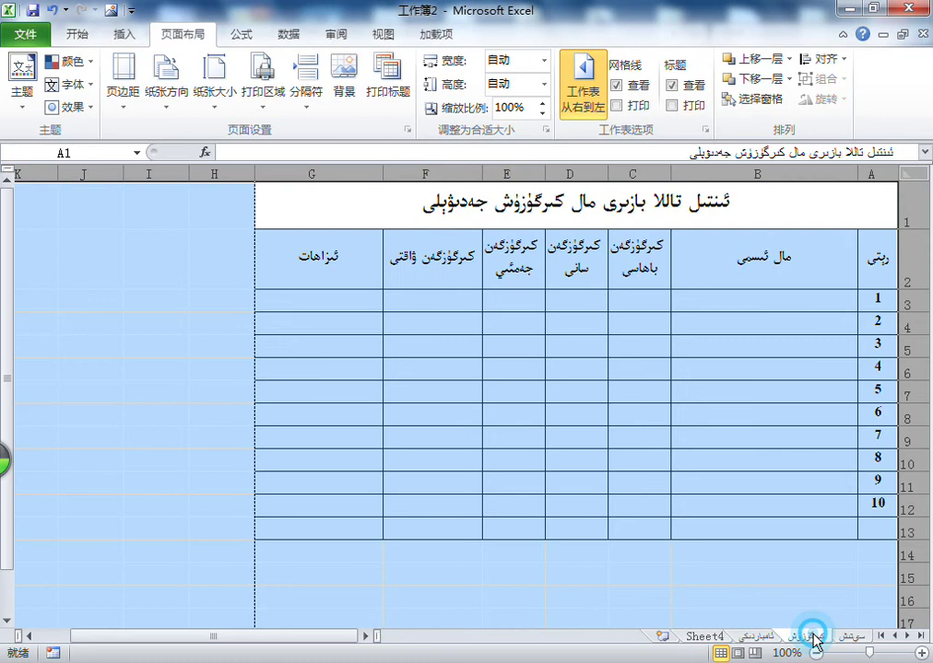
left_click(814, 644)
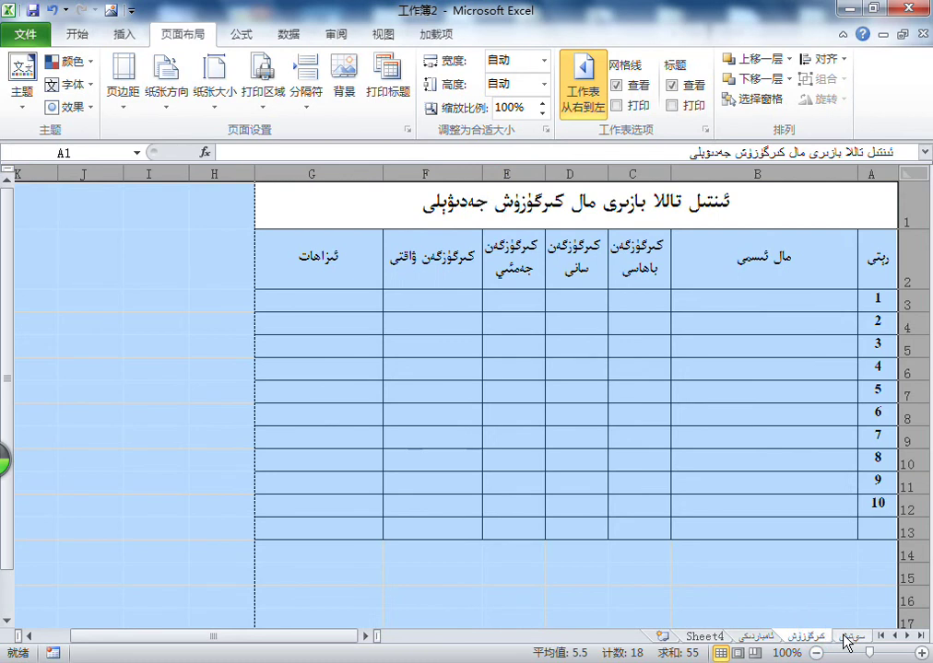
left_click(846, 639)
left_click(818, 644)
left_click(762, 637)
left_click(811, 644)
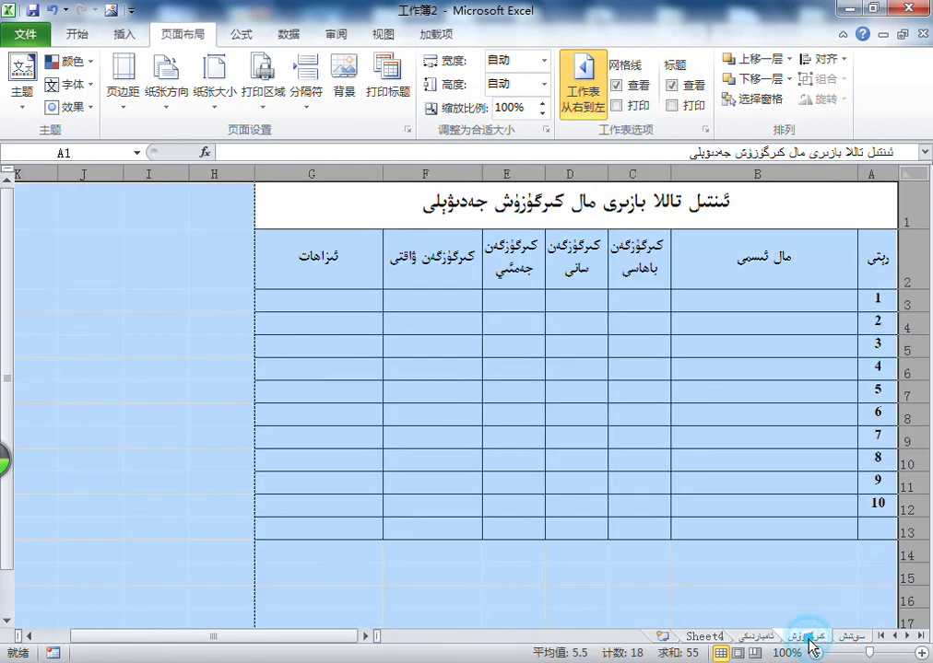
left_click(762, 639)
left_click(800, 644)
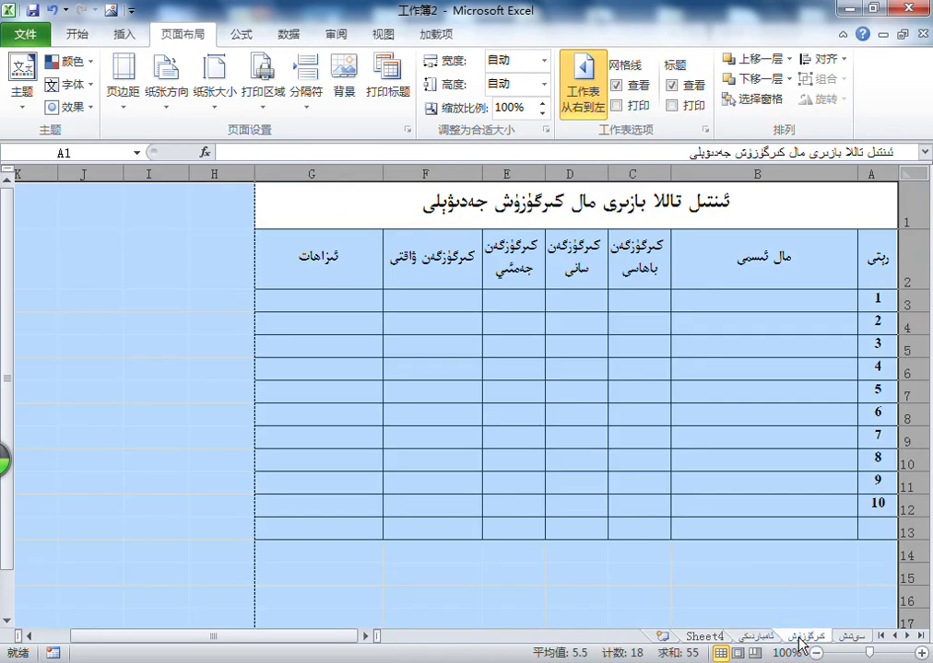
left_click(754, 643)
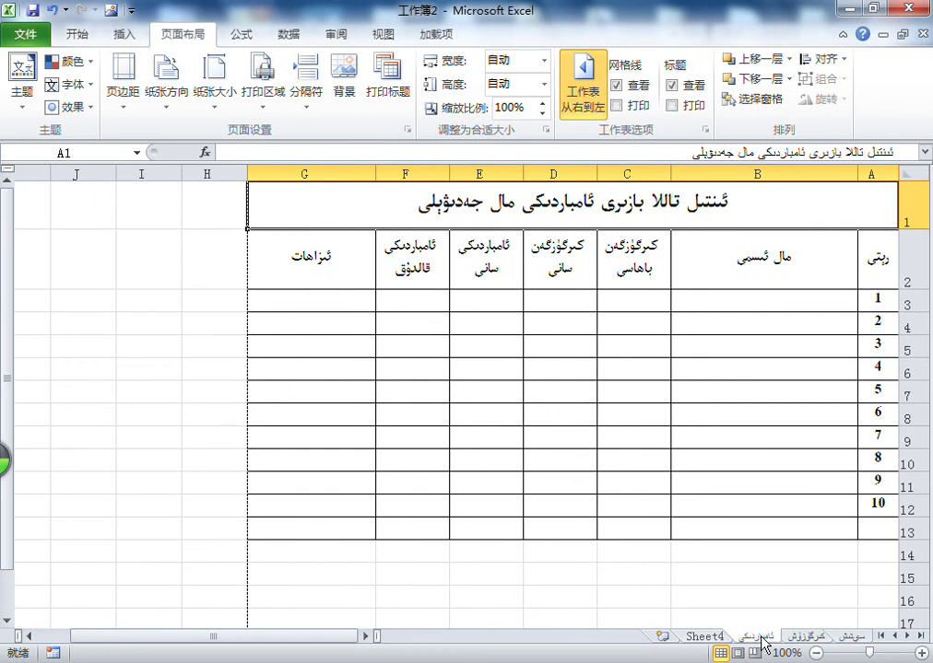
- Flip between the ئامباردىكى, كىرگۈزۈش and empty Sheet4 sheets to compare them
left_click(808, 638)
left_click(754, 638)
left_click(724, 640)
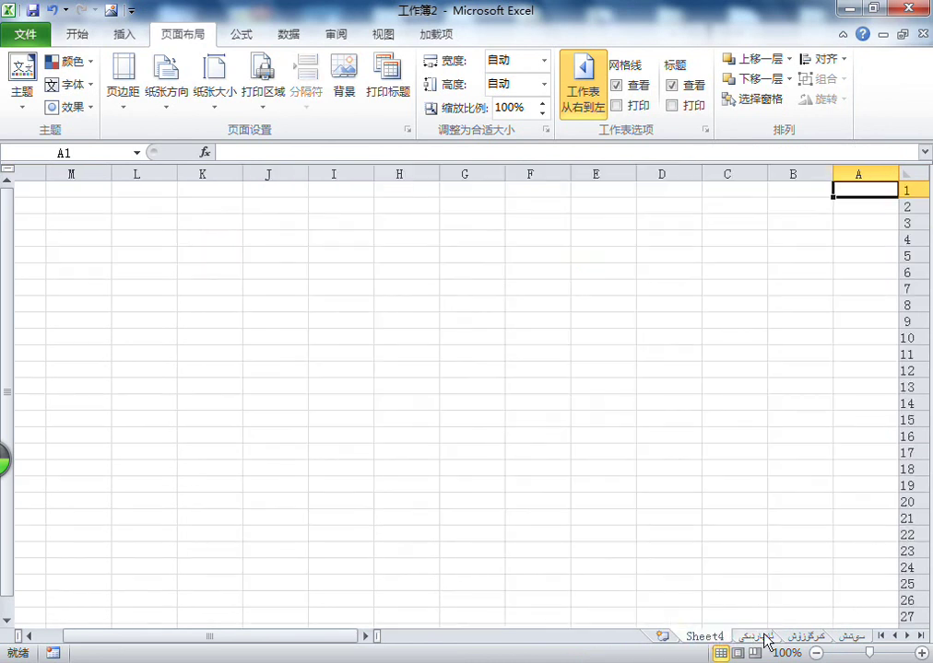
left_click(765, 637)
left_click(727, 638)
left_click(746, 638)
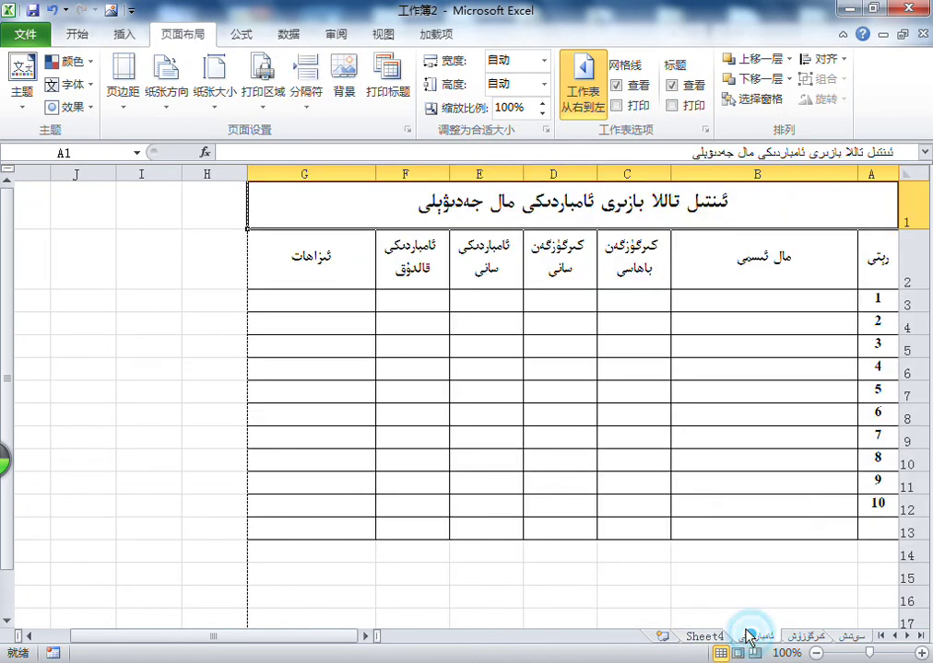
- Copy the entire ئامباردىكى sheet and paste it into Sheet4
left_click(915, 173)
left_click(76, 33)
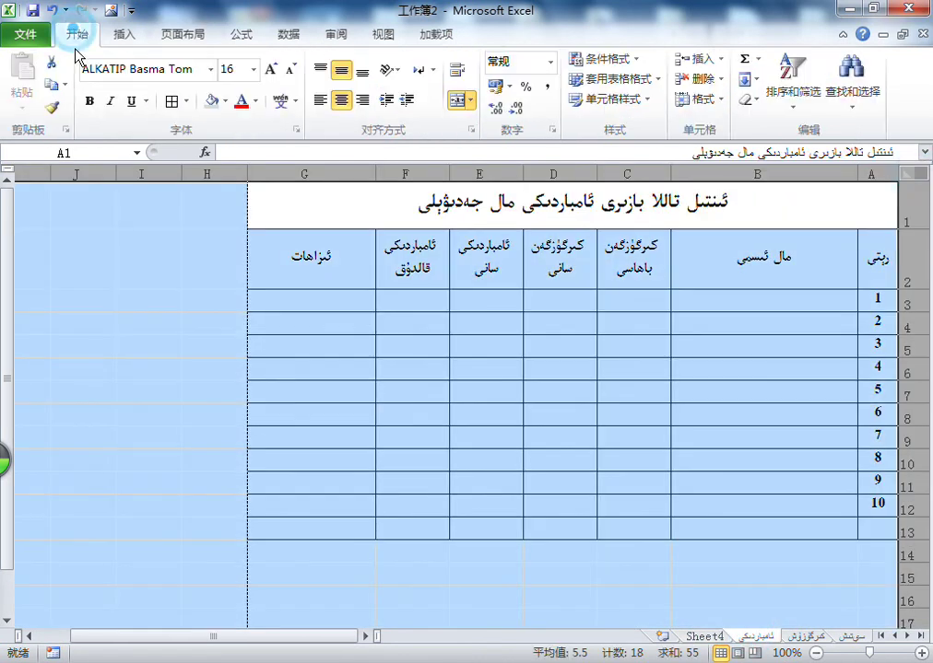
left_click(53, 86)
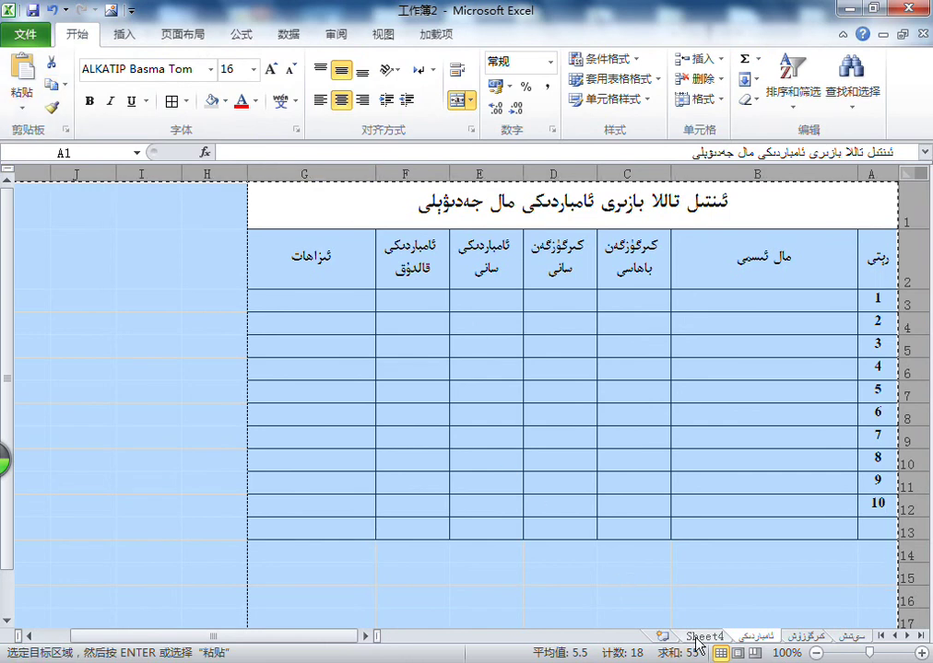
left_click(704, 638)
left_click(915, 173)
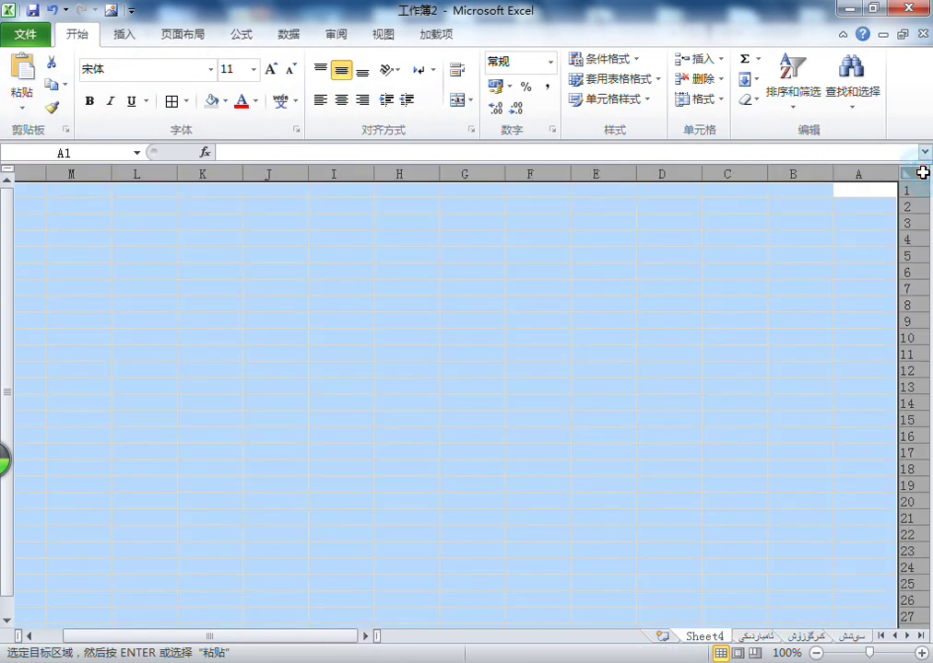
left_click(22, 73)
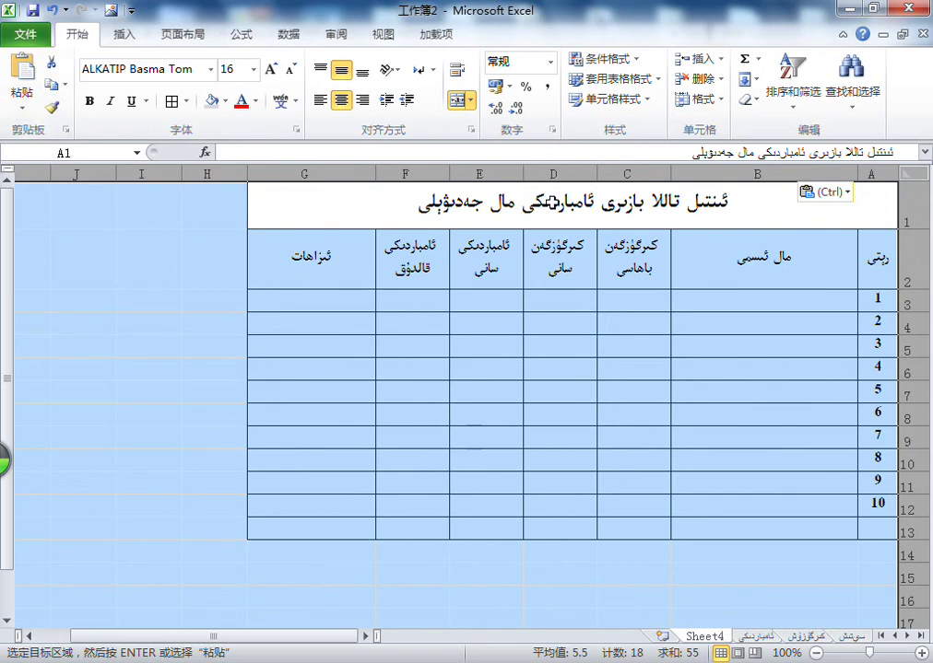
- Retitle the pasted table to 'پايدا ـ زىيان ھېساۋات جەدۋىلى'
left_click(550, 201)
double_click(597, 202)
left_click_drag(594, 202, 490, 202)
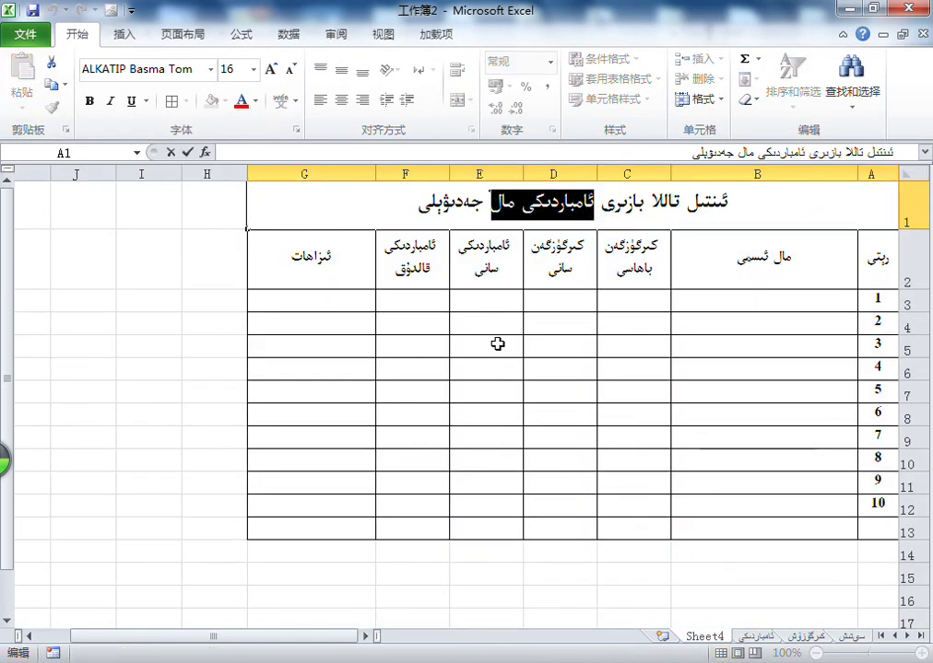
type("پايدا - زىيىان ھېس")
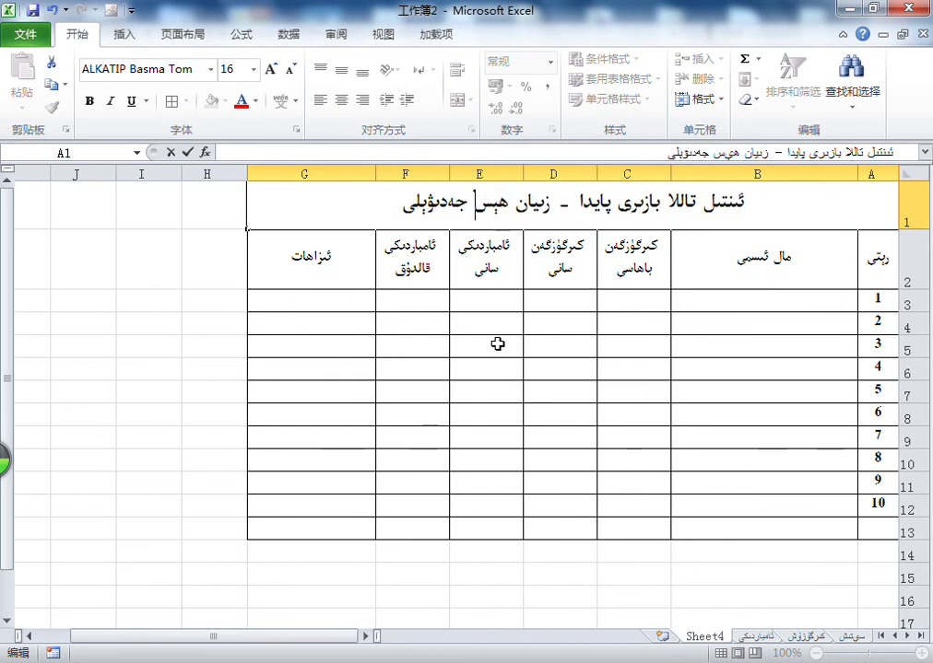
type("اۋات")
key("Return")
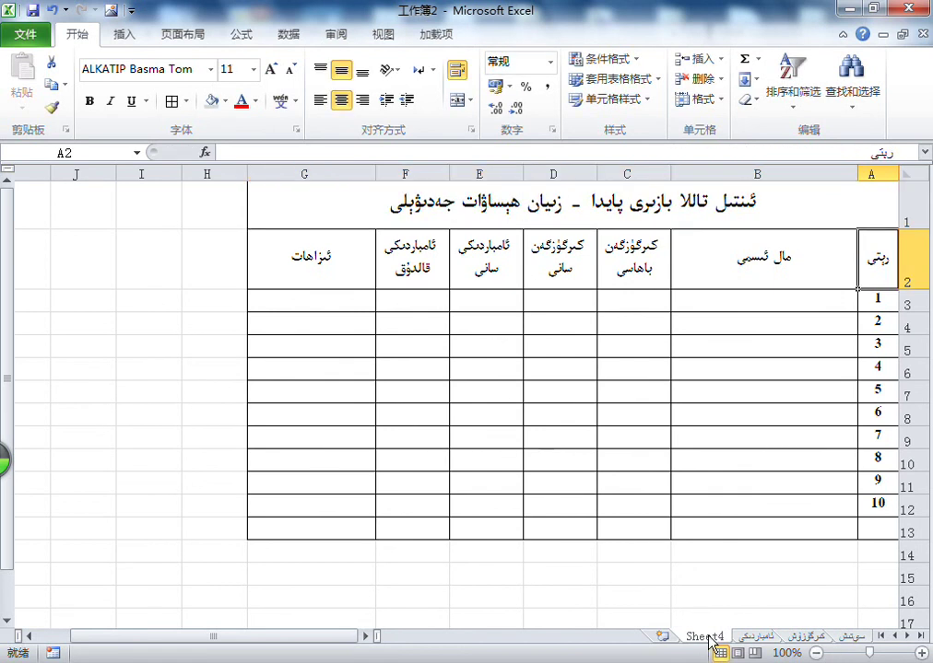
- Rename Sheet4 to 'پايدا'
double_click(705, 637)
type("پاي")
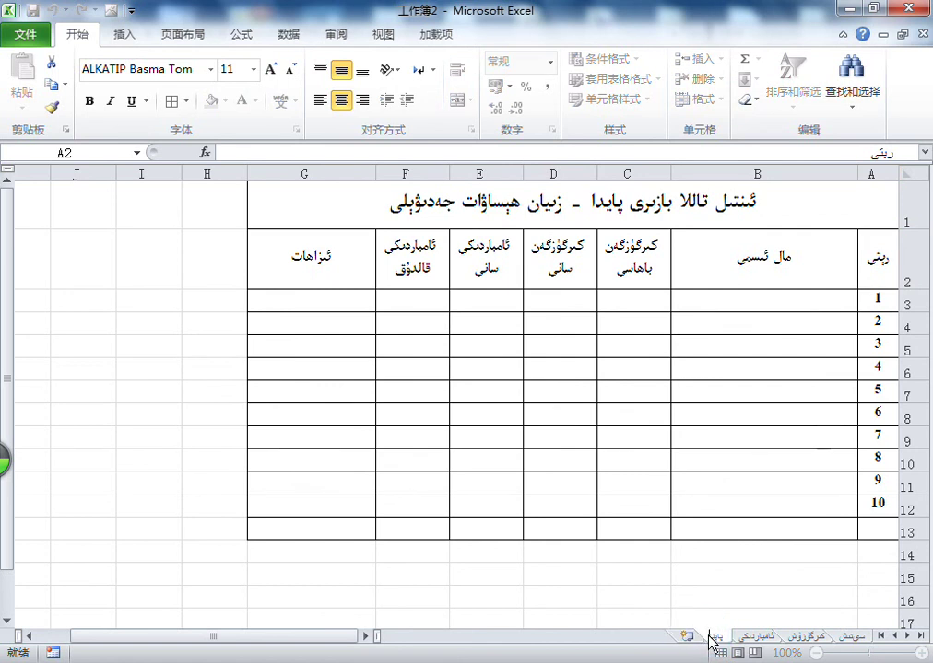
type("دا")
key("Return")
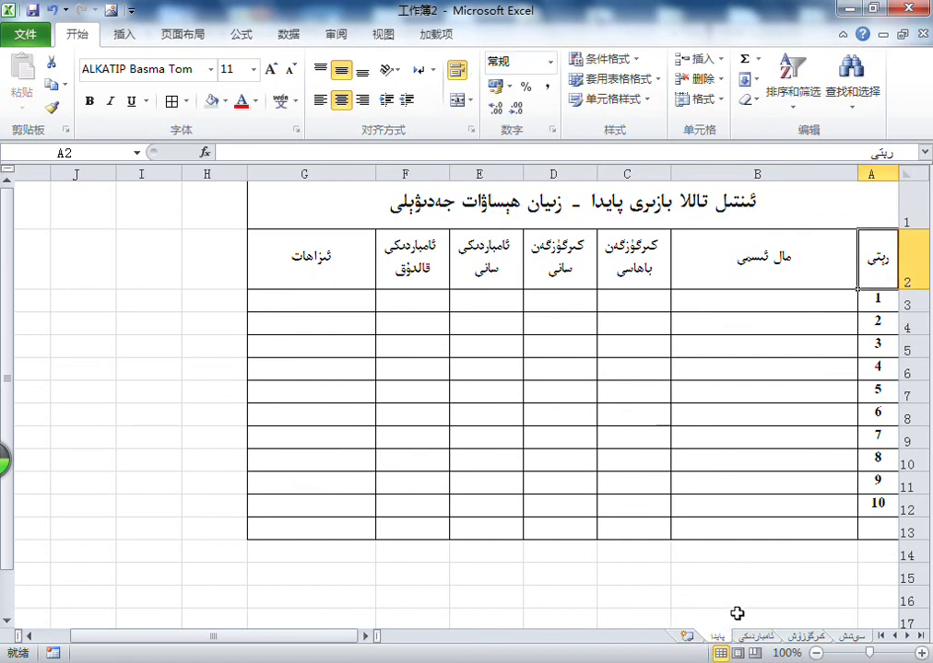
double_click(717, 638)
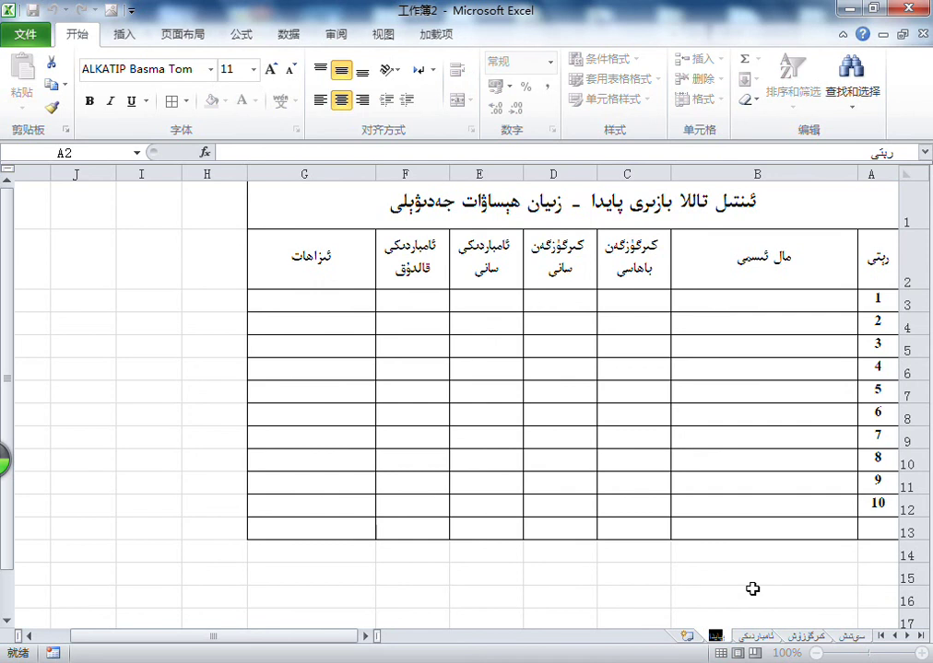
key("End")
key("Return")
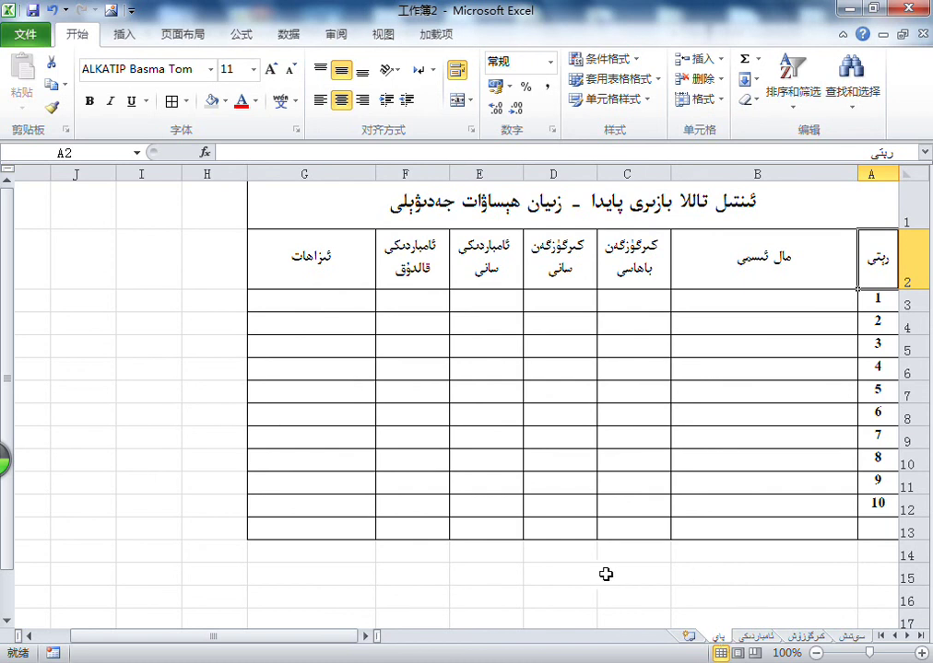
- Look over the profit table's title cell and headers B2 through F2
left_click(549, 209)
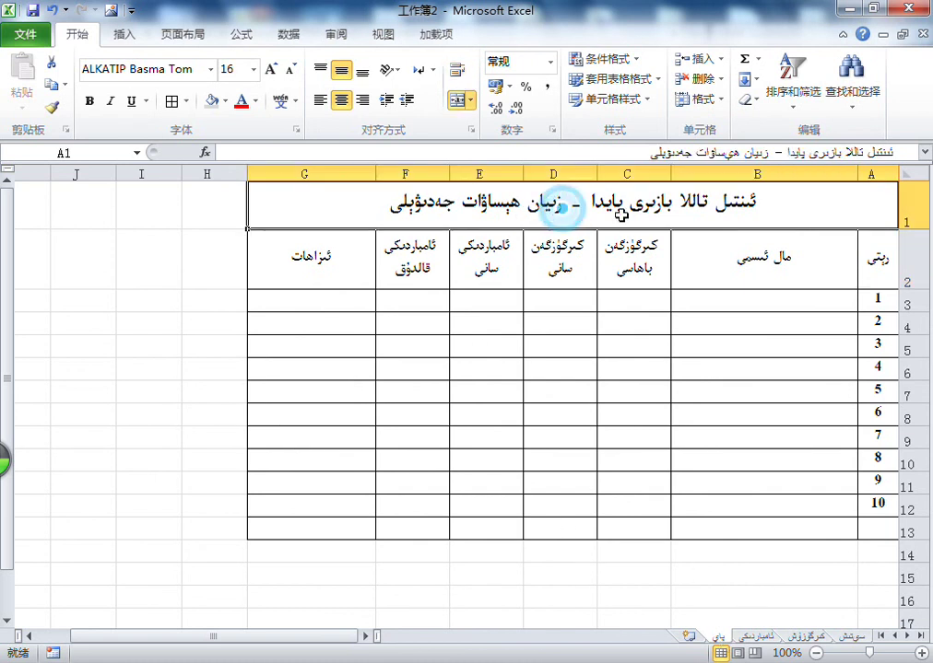
right_click(566, 214)
left_click(768, 228)
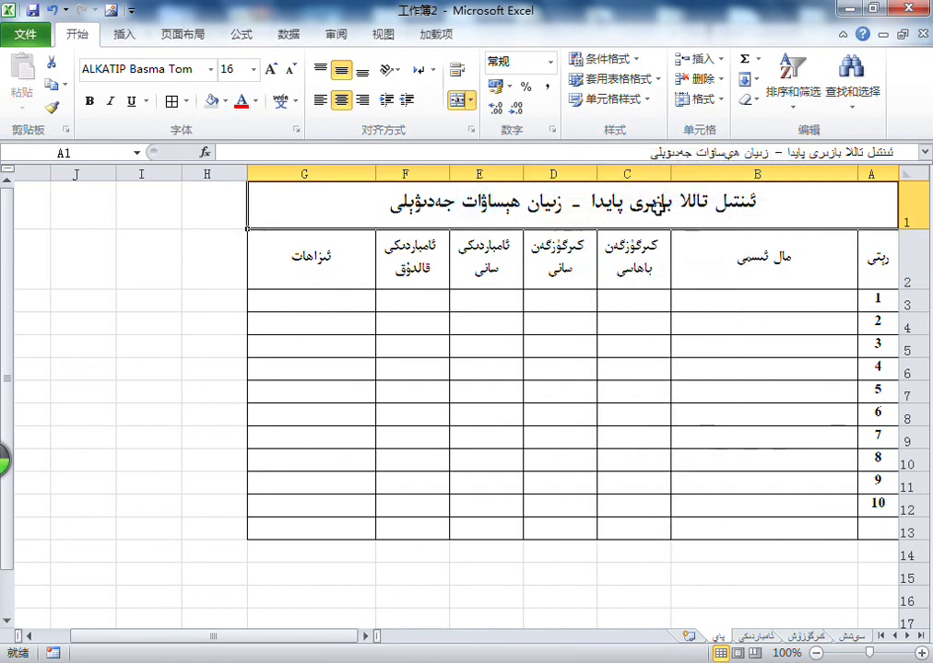
left_click(753, 262)
left_click(612, 264)
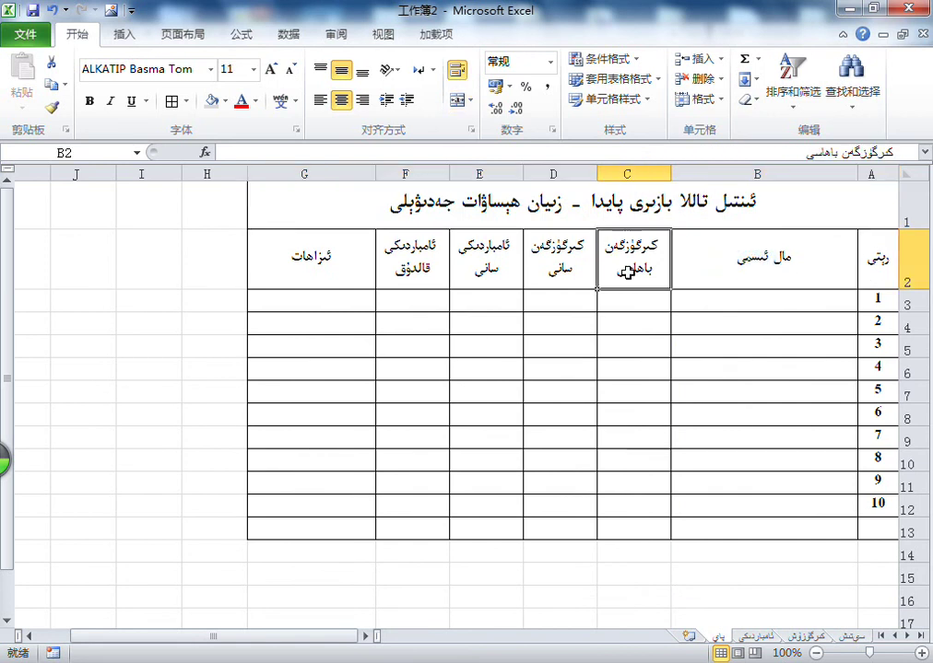
left_click(547, 269)
left_click(494, 273)
left_click(410, 273)
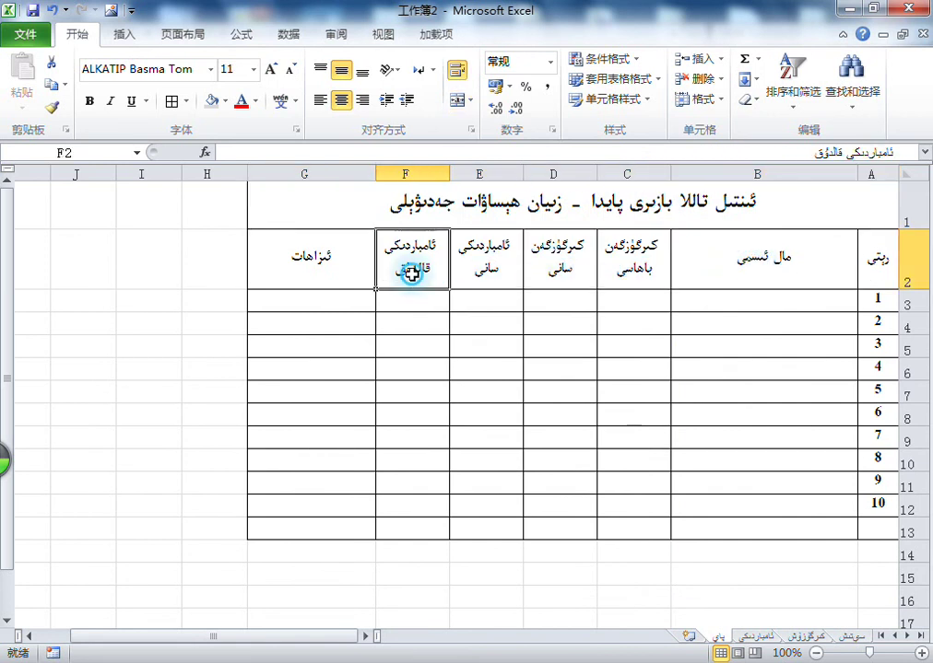
left_click_drag(653, 273, 387, 264)
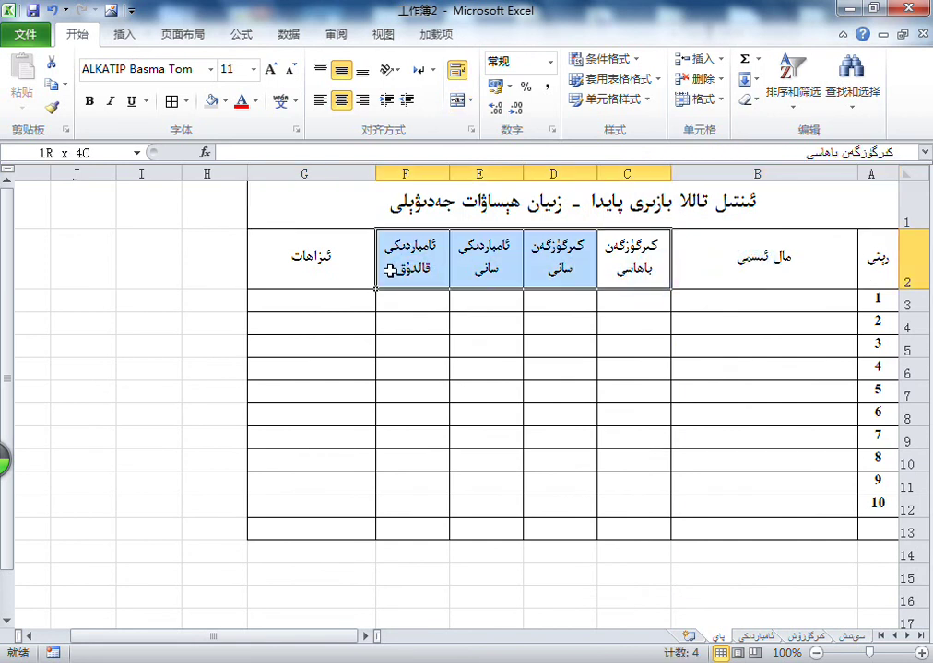
left_click(625, 269)
left_click(571, 274)
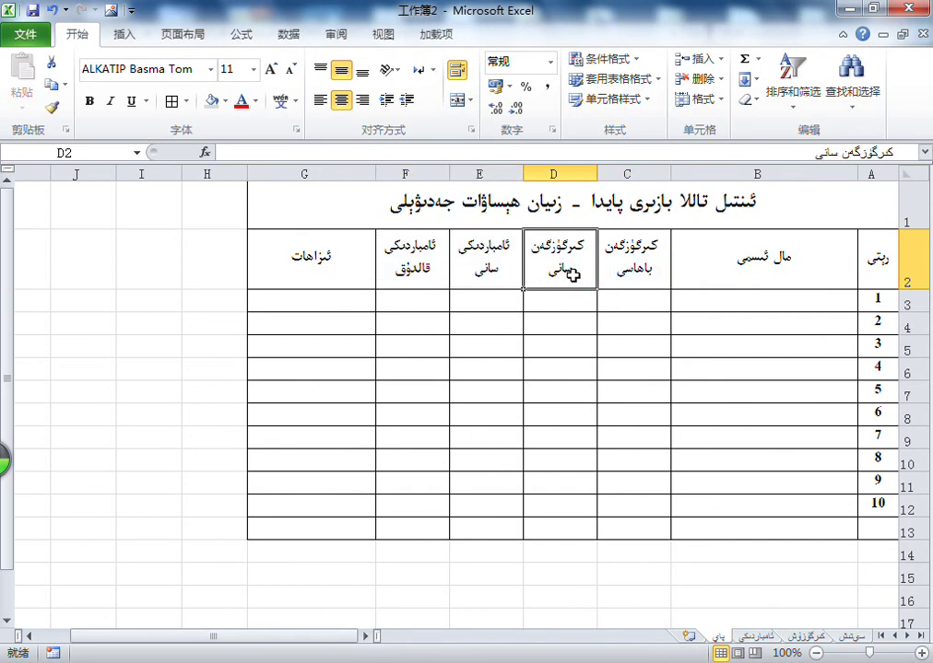
- Rename header F2 to 'ساپ پايدىسى' and E2 to 'بۇزۇلغان سوما'
left_click(424, 275)
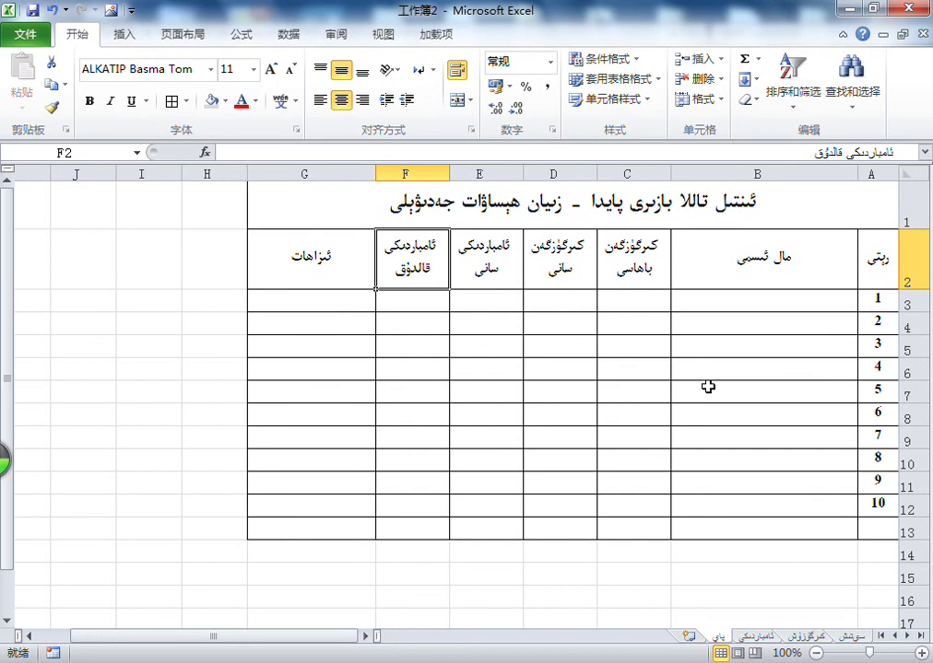
type("ئامب")
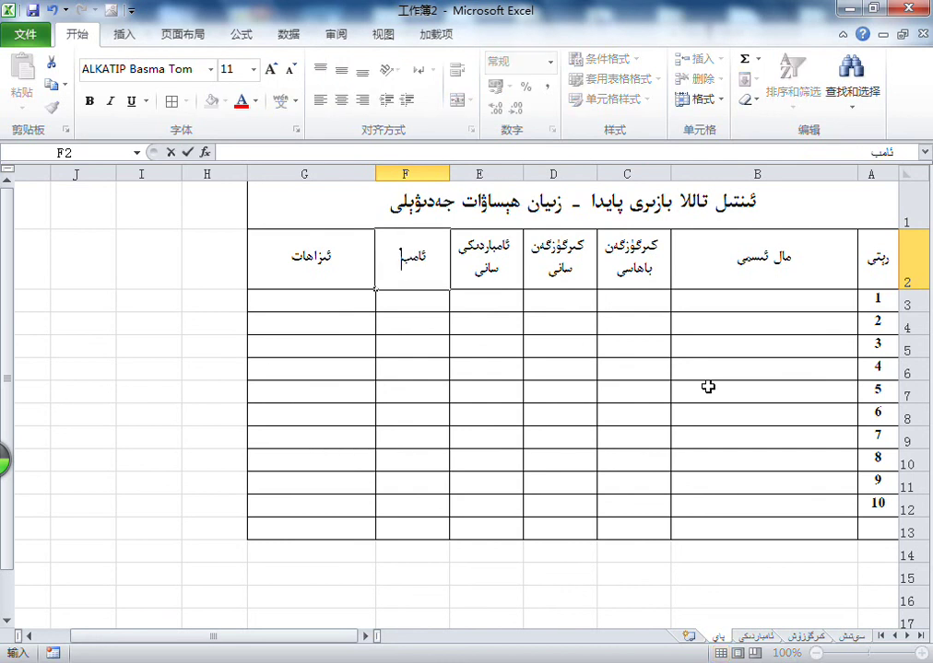
key("BackSpace")
key("BackSpace")
key("BackSpace")
type("ساپ پايدىسى")
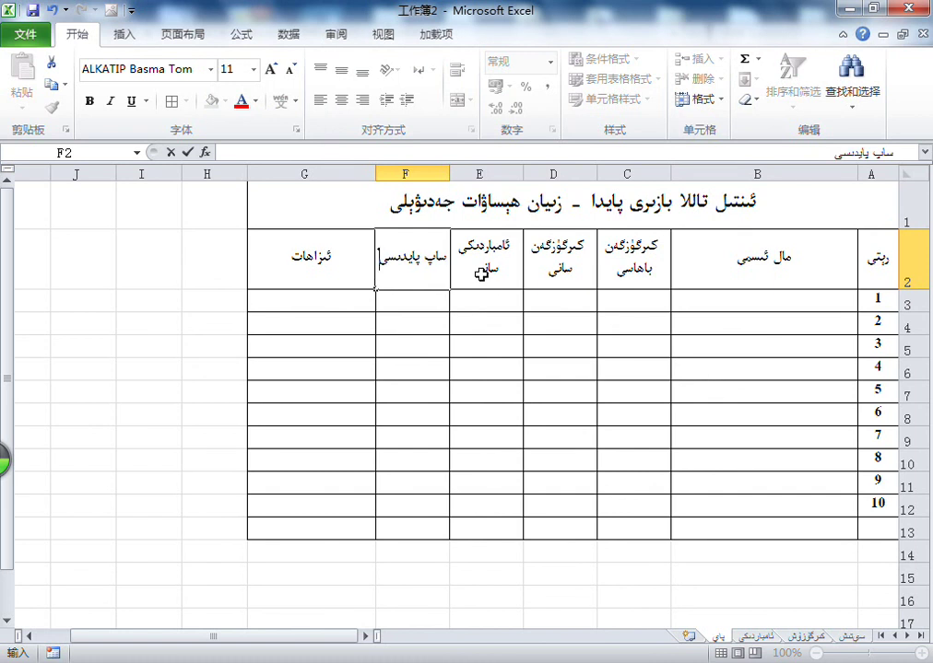
left_click(496, 271)
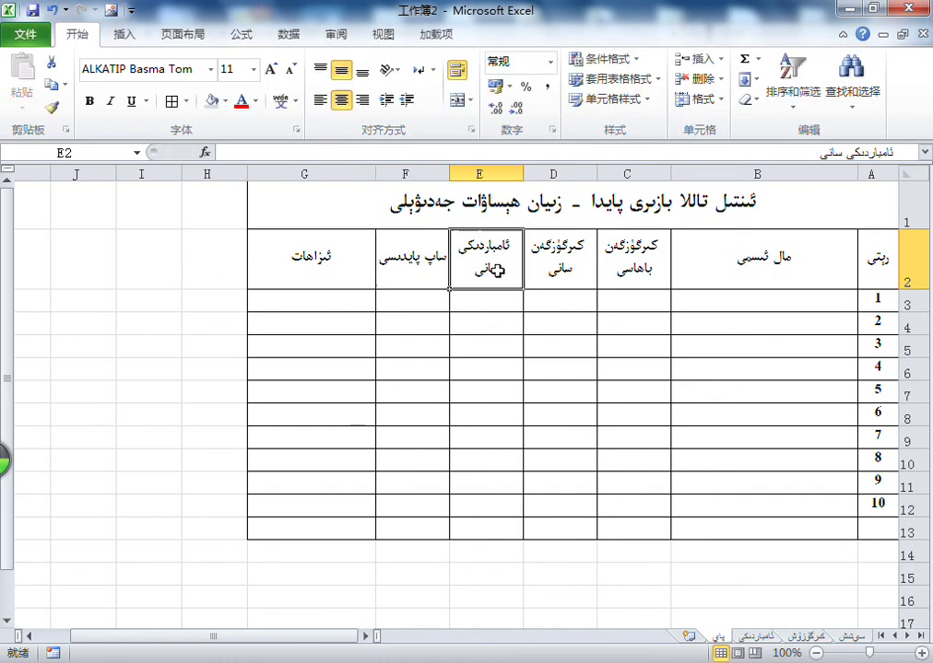
type("بۇزۇلغان سوما")
key("Return")
left_click(551, 276)
- Switch to the سېتىش sales sheet and inspect headers E2, F2 and cell F3
left_click(850, 640)
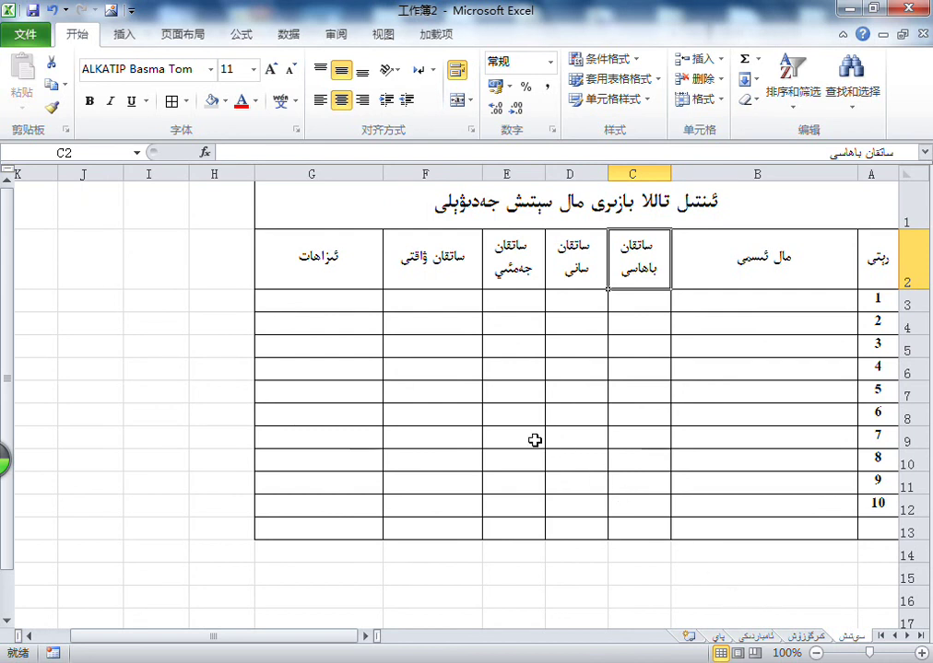
left_click(522, 271)
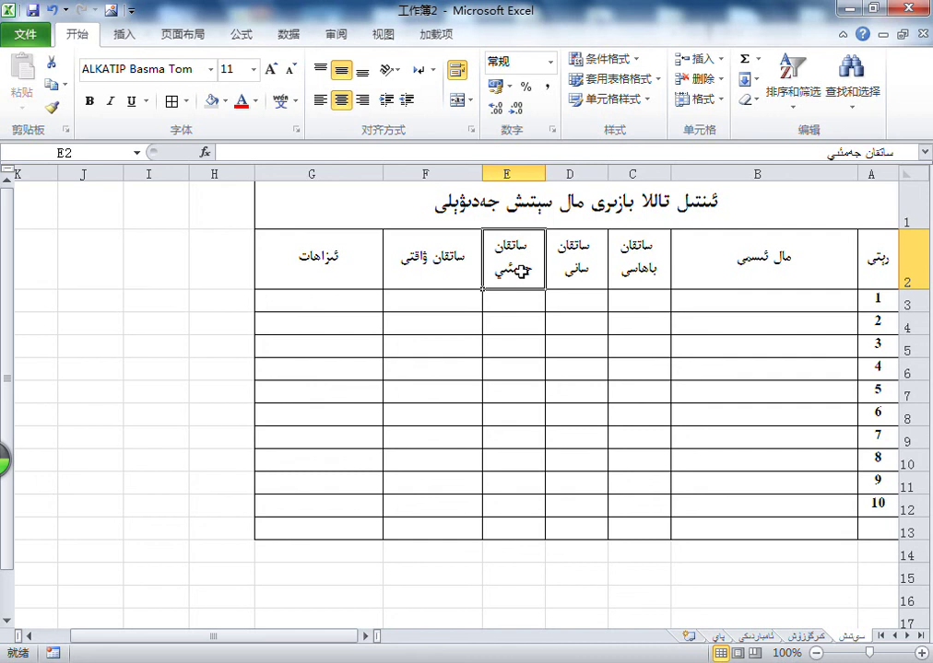
left_click(415, 281)
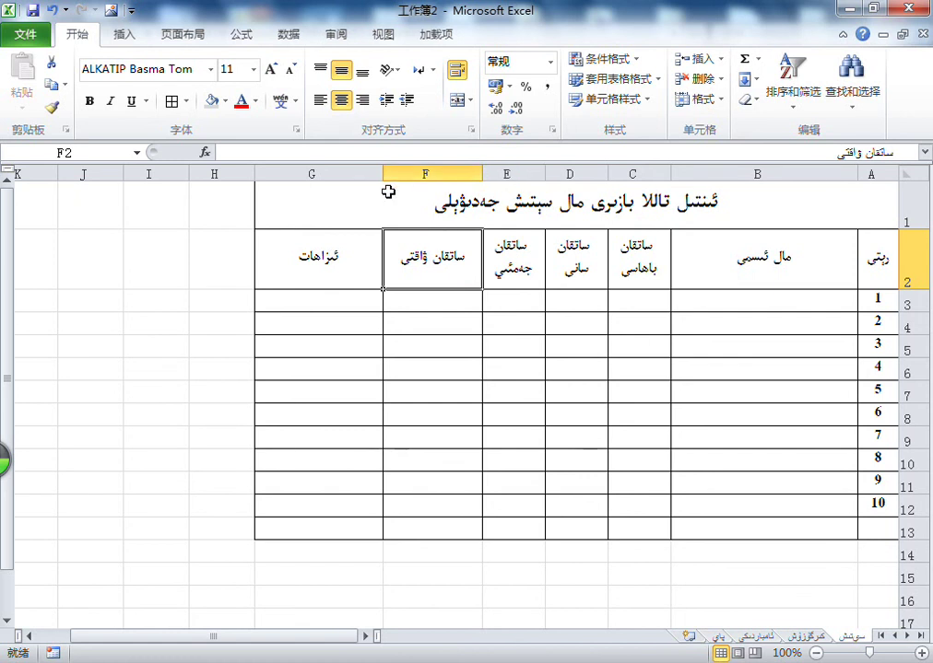
left_click(407, 299)
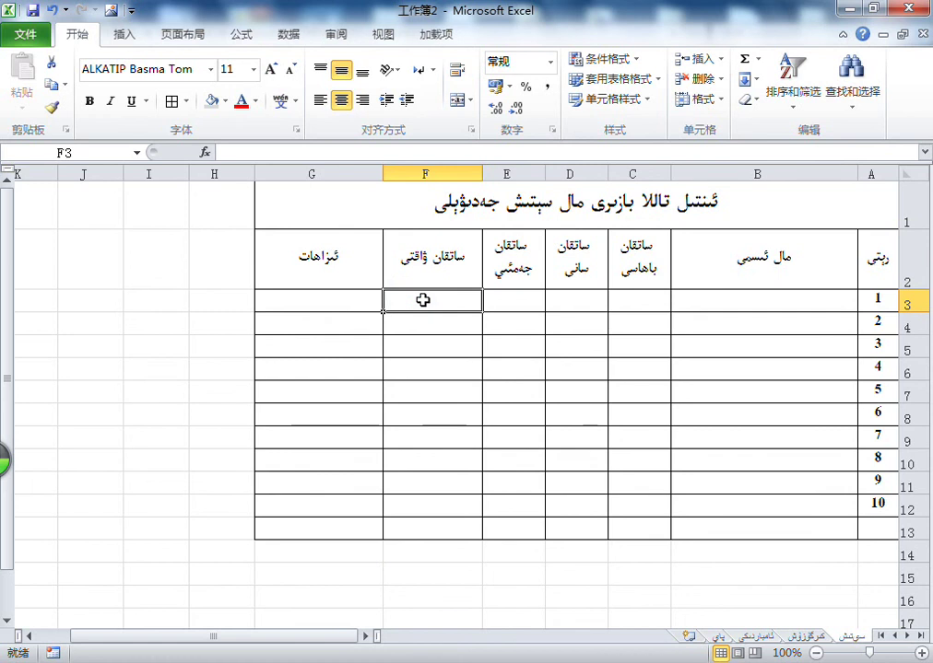
- Check column F's width without changes, then select columns C through F in turn
right_click(442, 173)
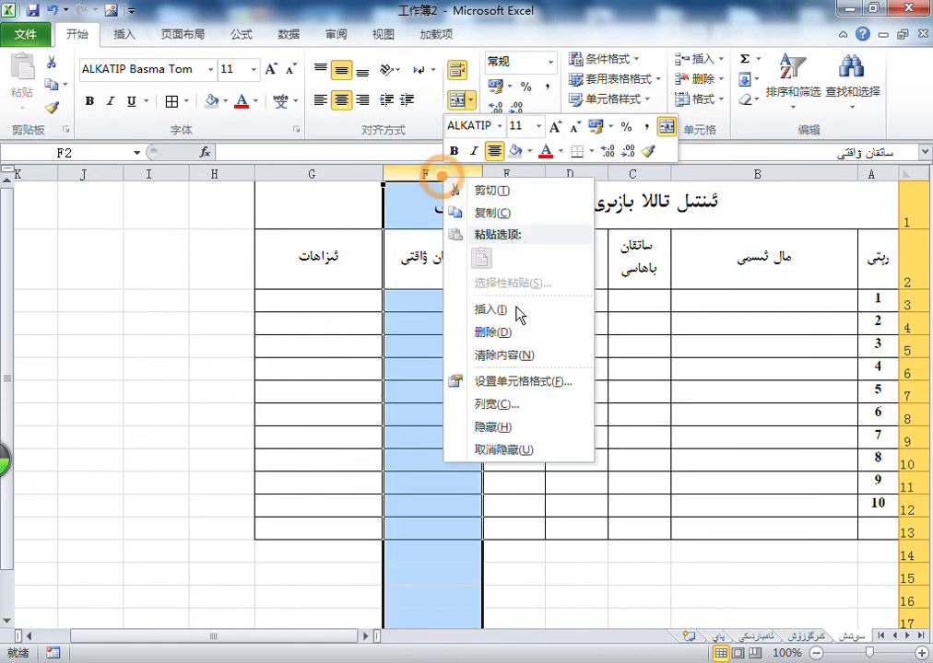
left_click(506, 415)
left_click(553, 427)
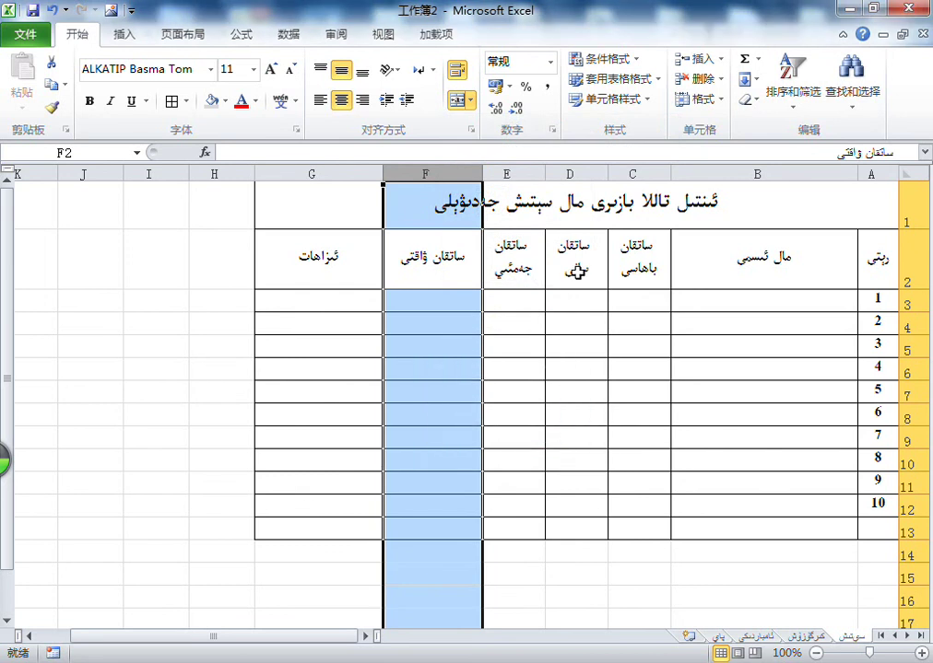
left_click_drag(647, 172, 493, 168)
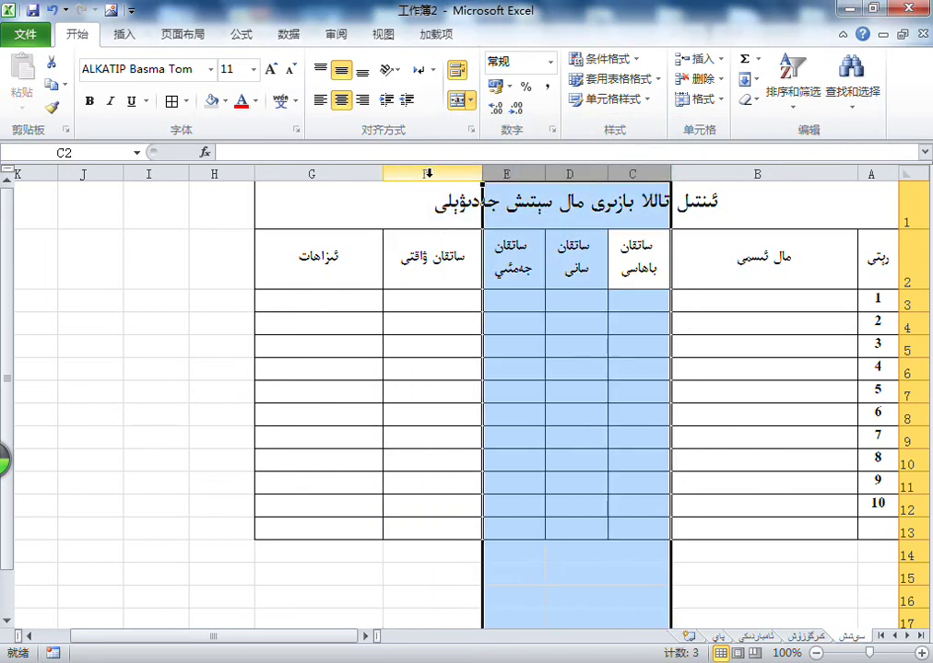
left_click(428, 171)
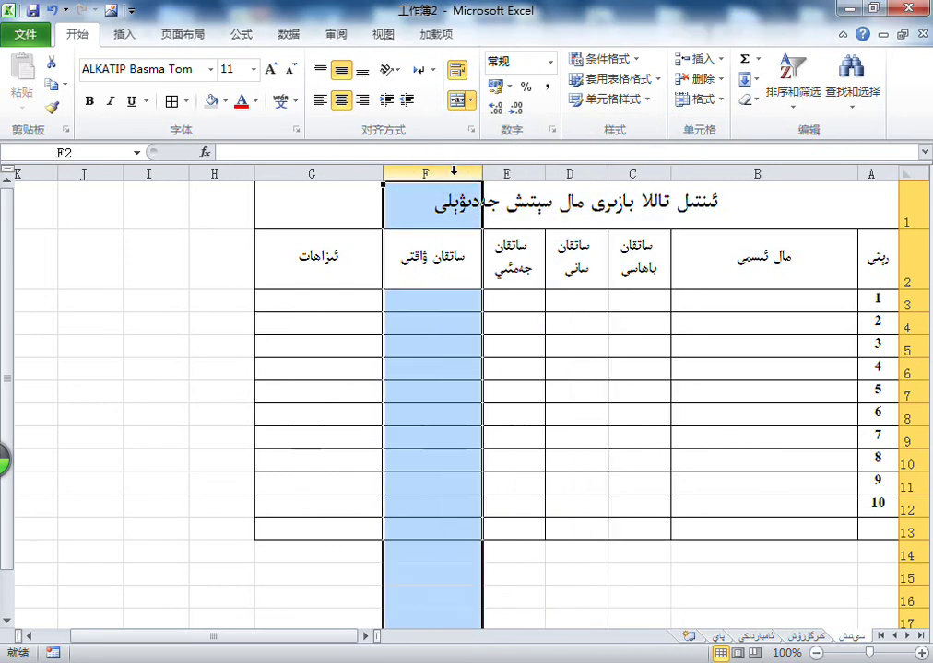
left_click(640, 168)
left_click(556, 169)
left_click(527, 170)
left_click(396, 171)
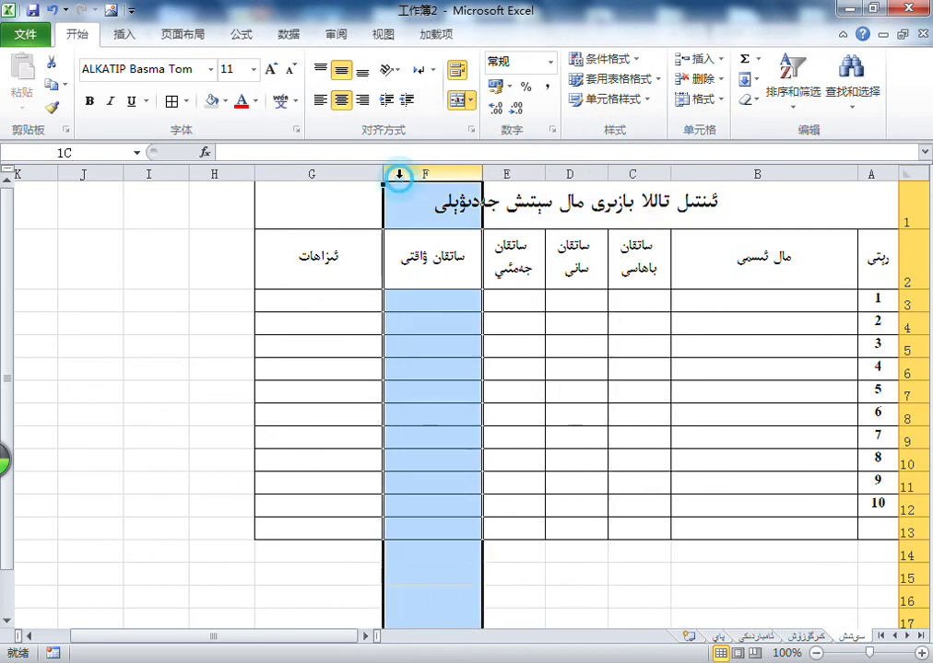
- Open the Column Width setting for notes column G, showing a width of 17
left_click(304, 174)
right_click(318, 173)
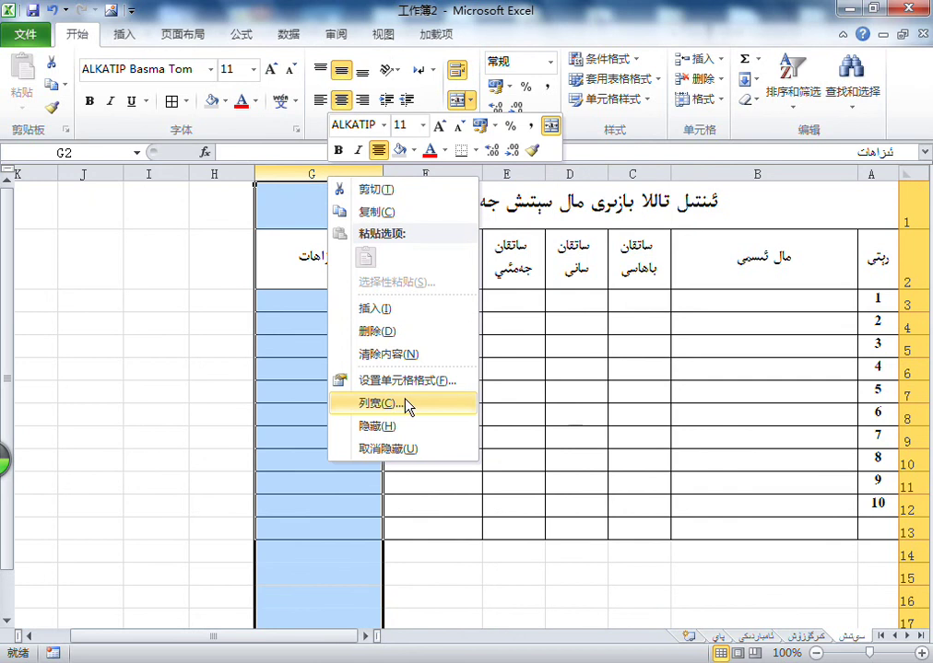
key("Escape")
right_click(712, 170)
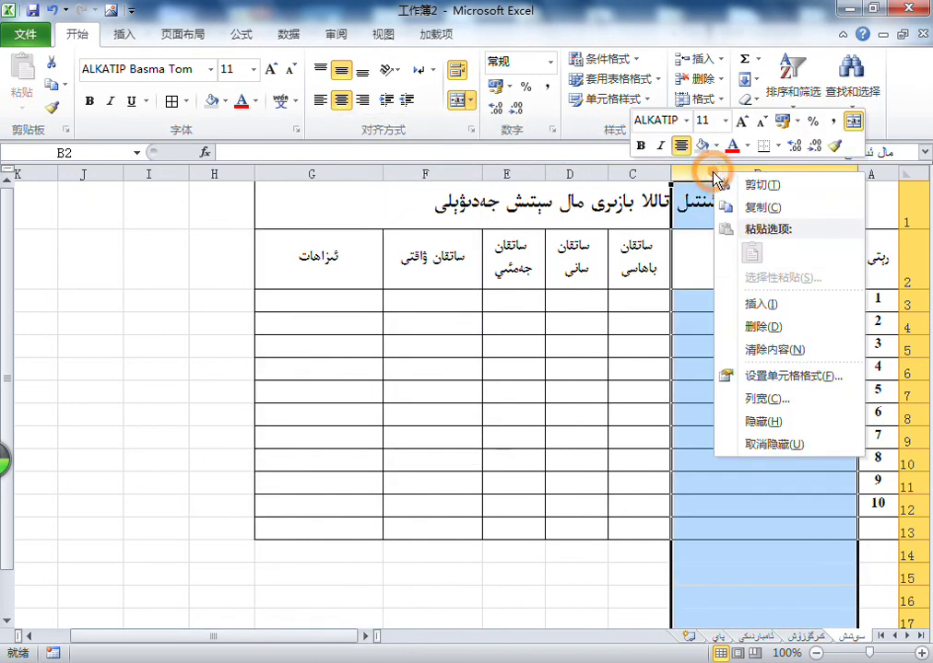
left_click(323, 173)
right_click(322, 174)
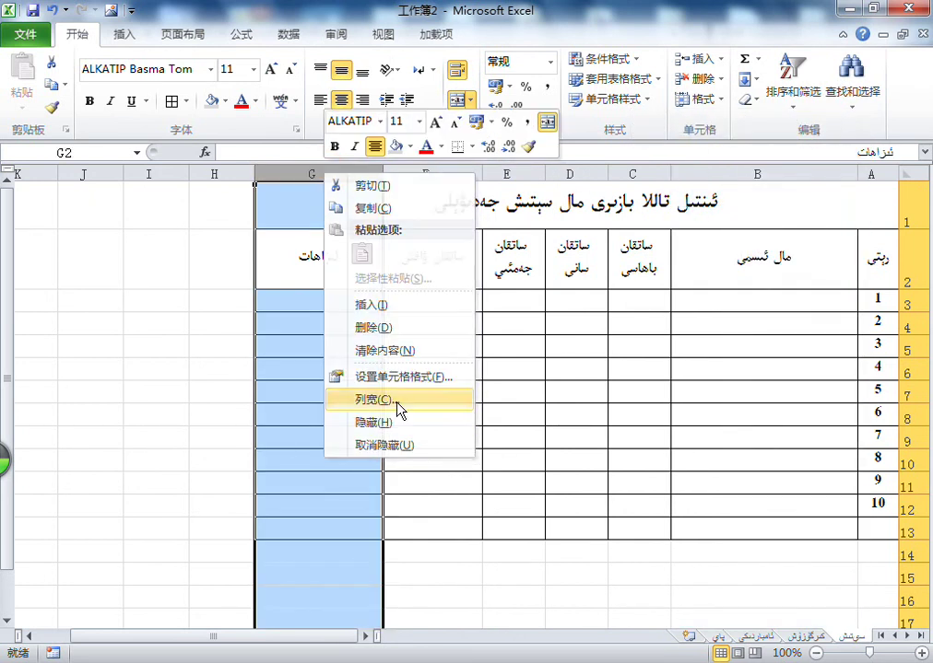
left_click(400, 399)
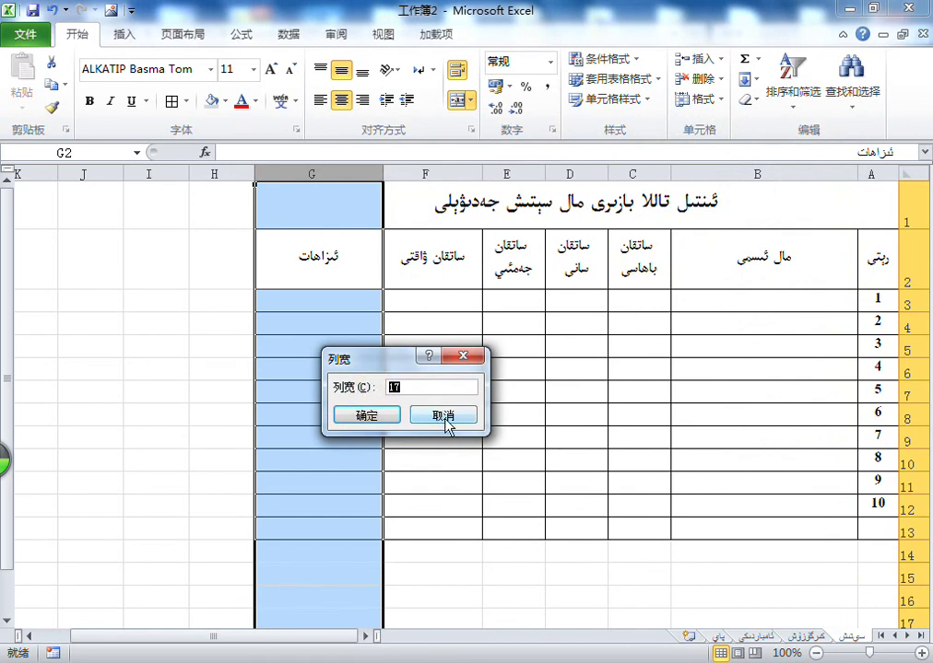